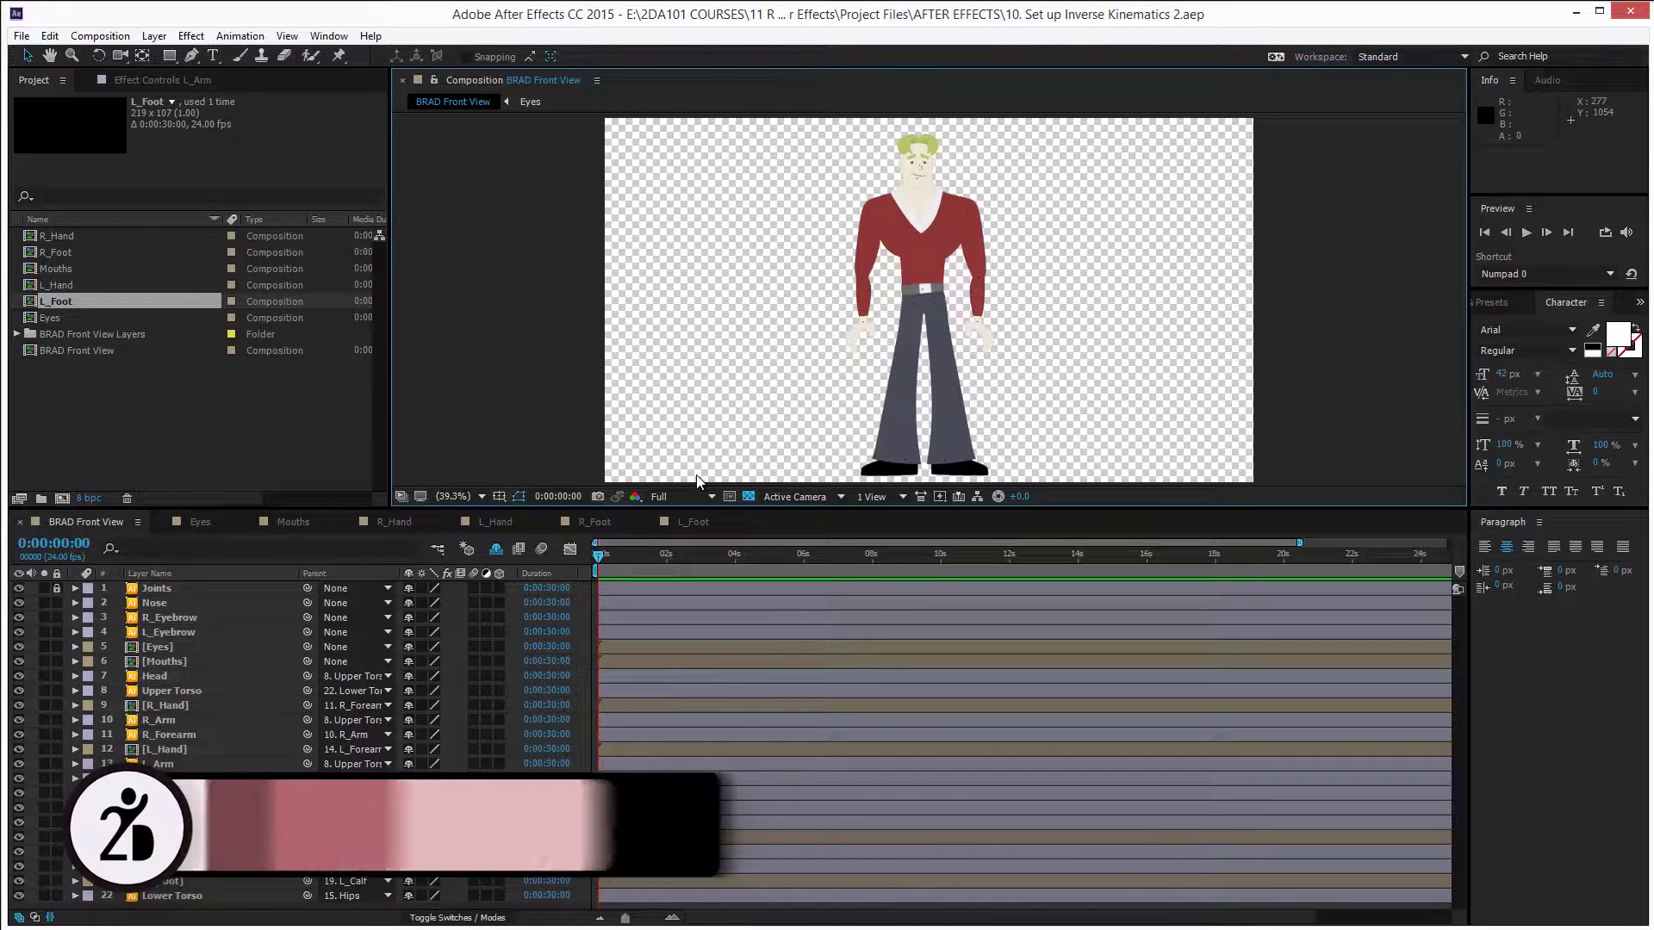
Select the L_Hand layer and turn off the transparency grid so the black background shows
{"action": "left_click", "coordinate": [190, 636]}
{"action": "left_click", "coordinate": [183, 661]}
{"action": "left_click", "coordinate": [182, 648]}
{"action": "left_click", "coordinate": [184, 705]}
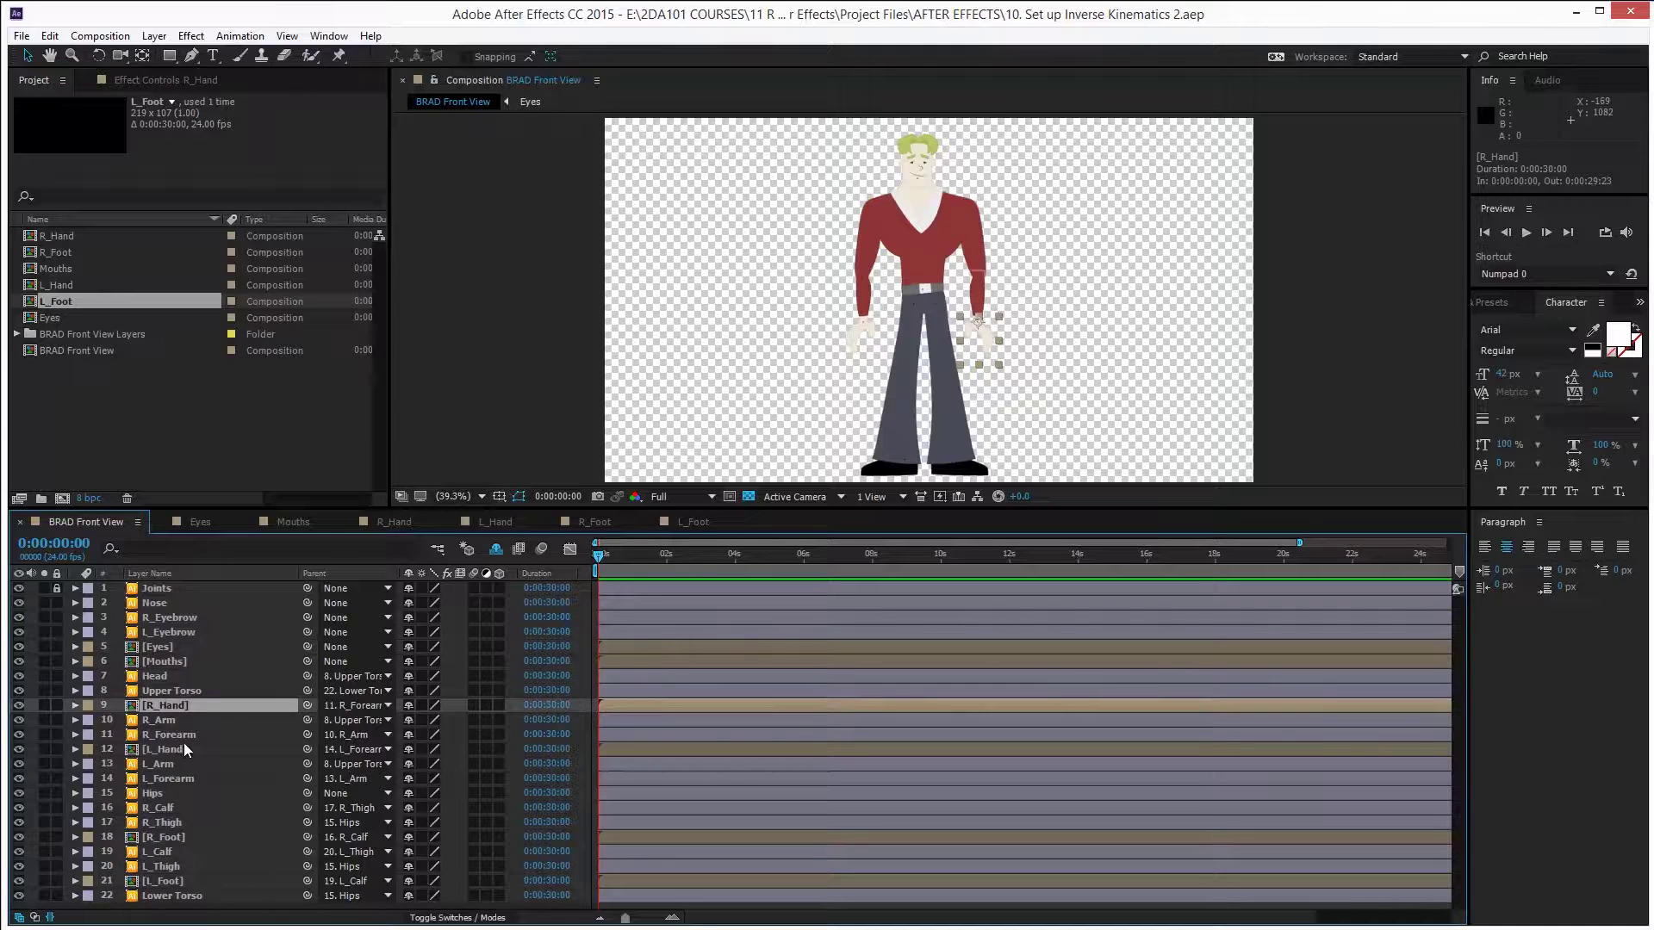
{"action": "left_click", "coordinate": [186, 749]}
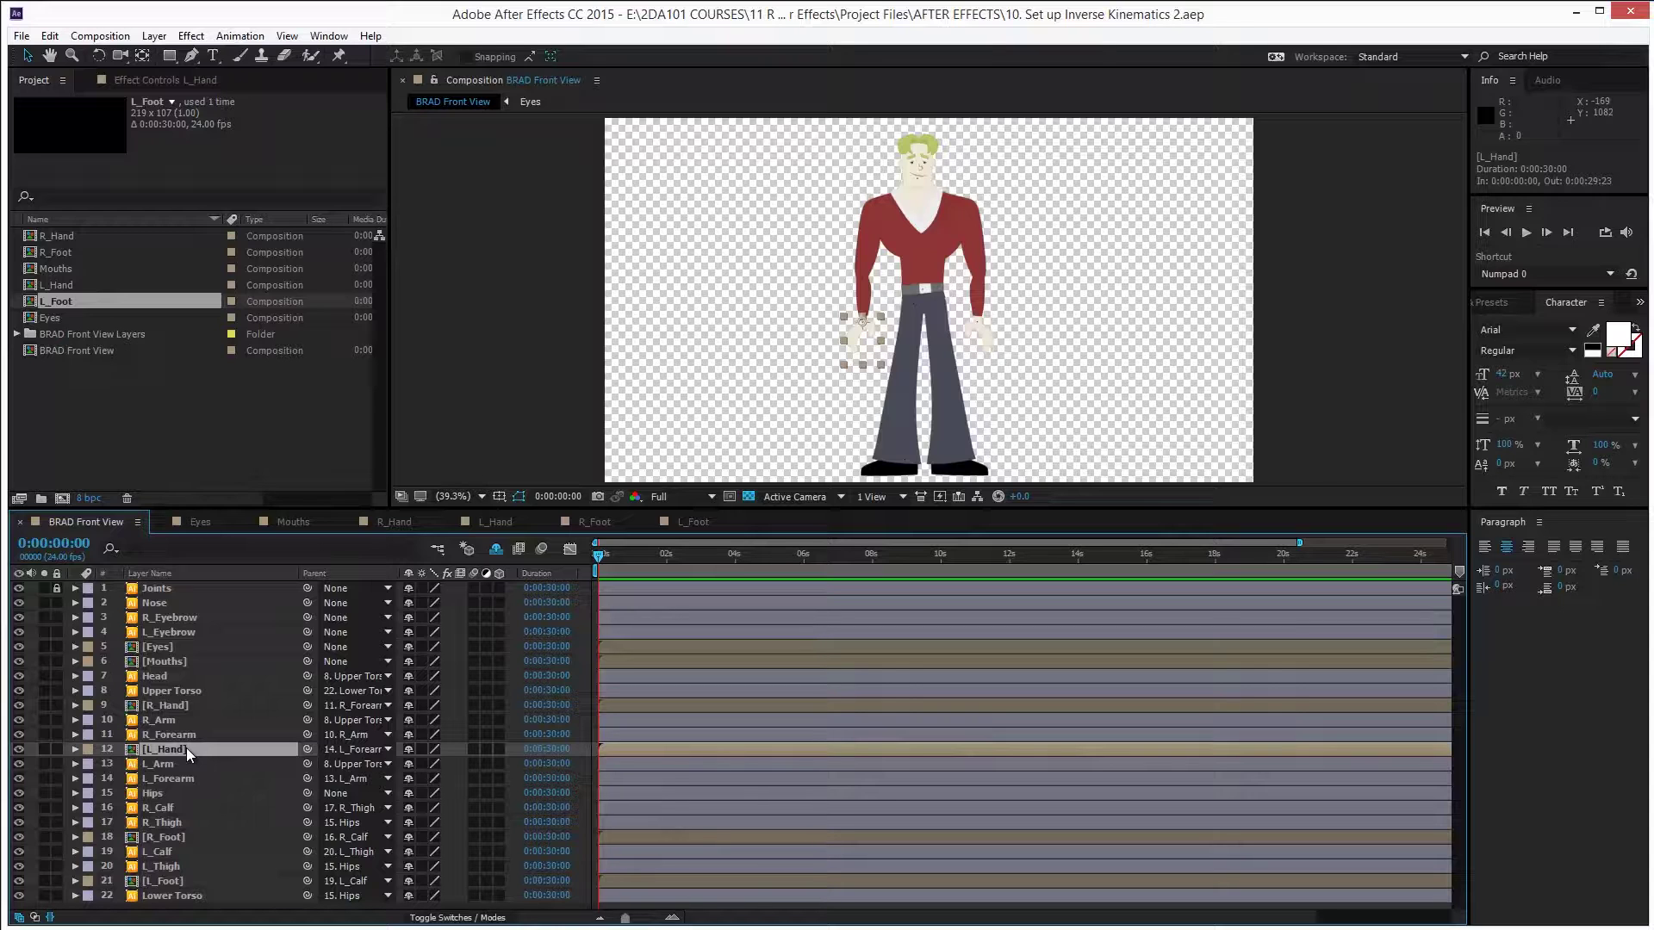
{"action": "left_click", "coordinate": [749, 497]}
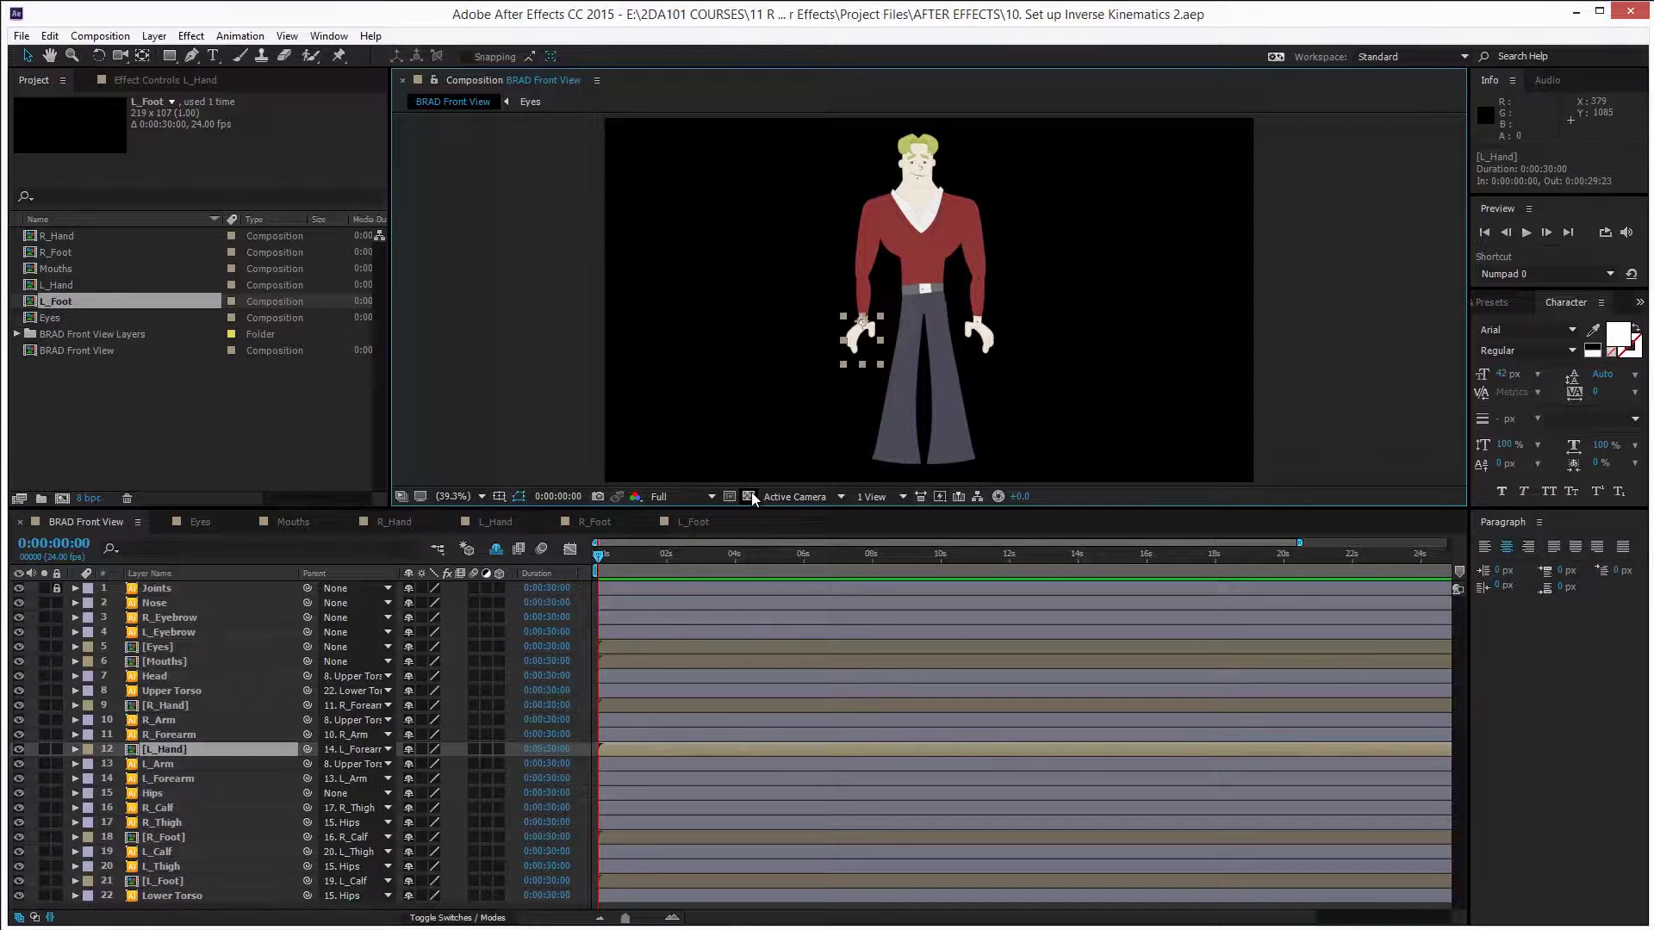
{"action": "left_click", "coordinate": [100, 35]}
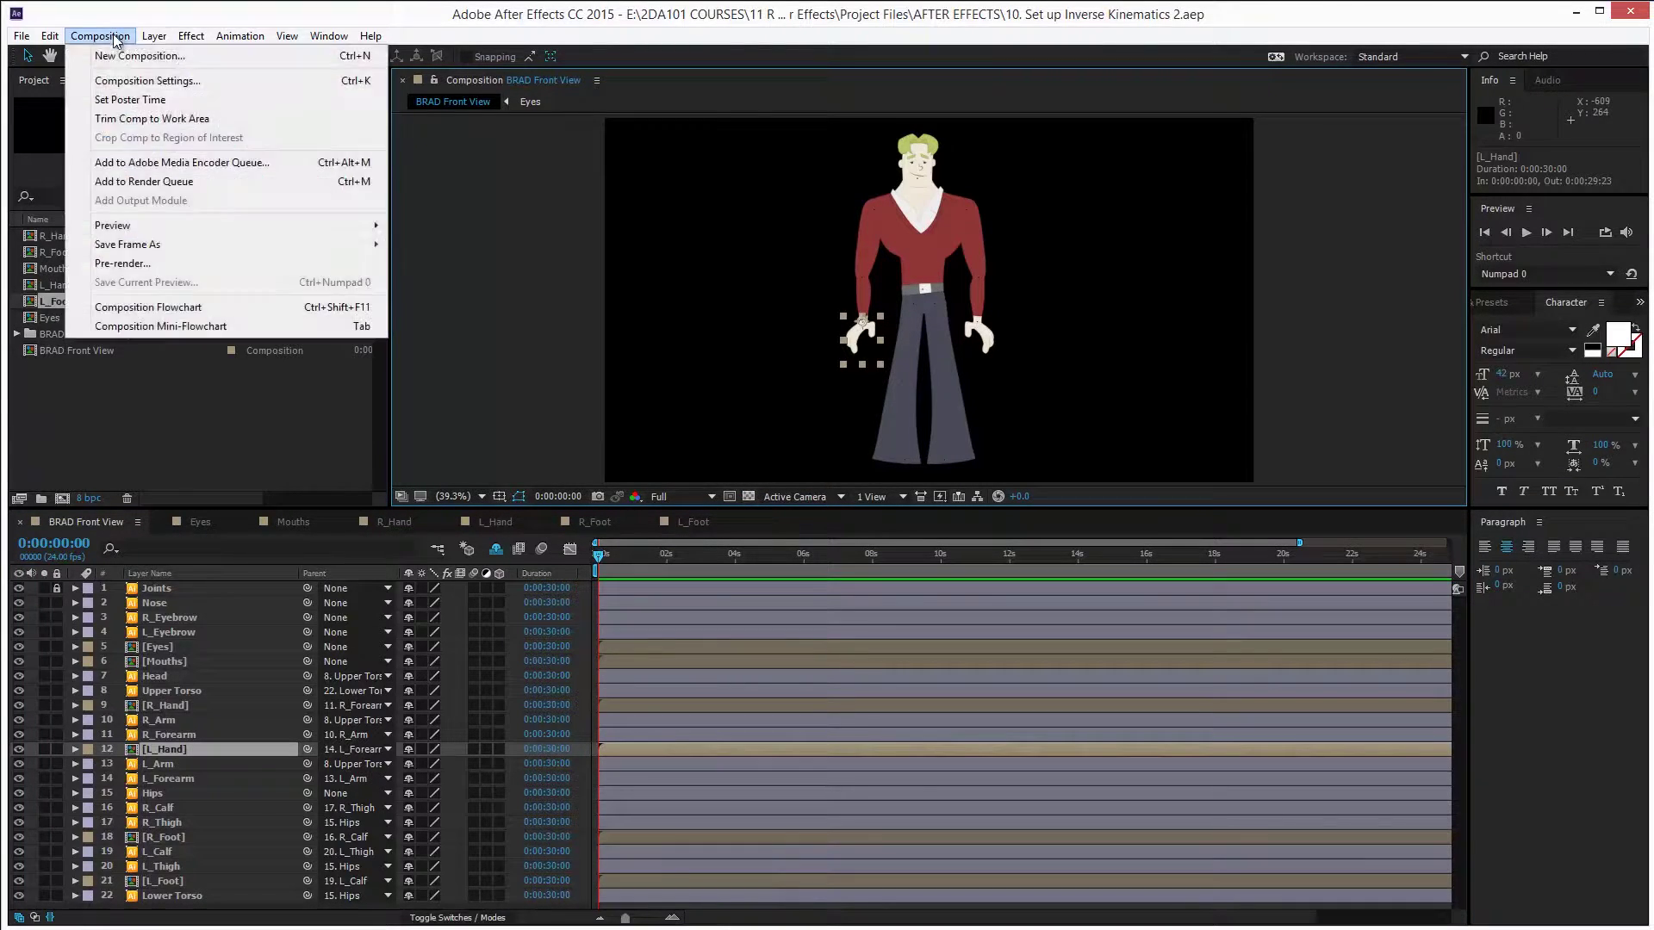
Set the composition background to dark grey, then refine it to near-black 1B1B1B
{"action": "left_click", "coordinate": [186, 84]}
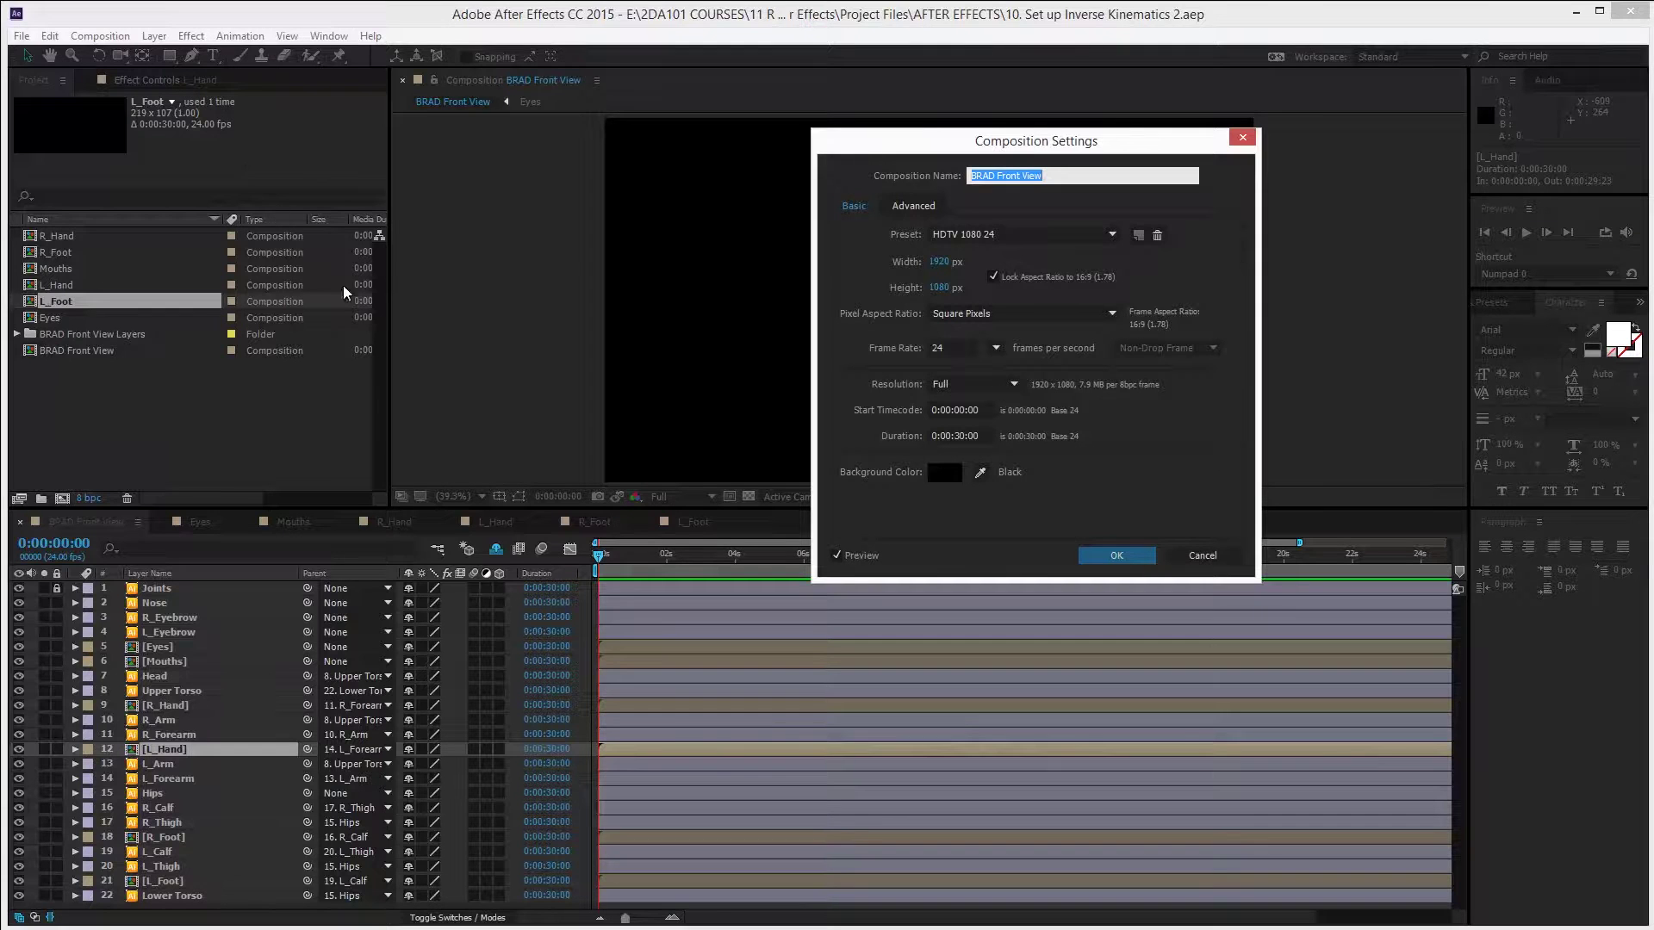
{"action": "left_click", "coordinate": [945, 472]}
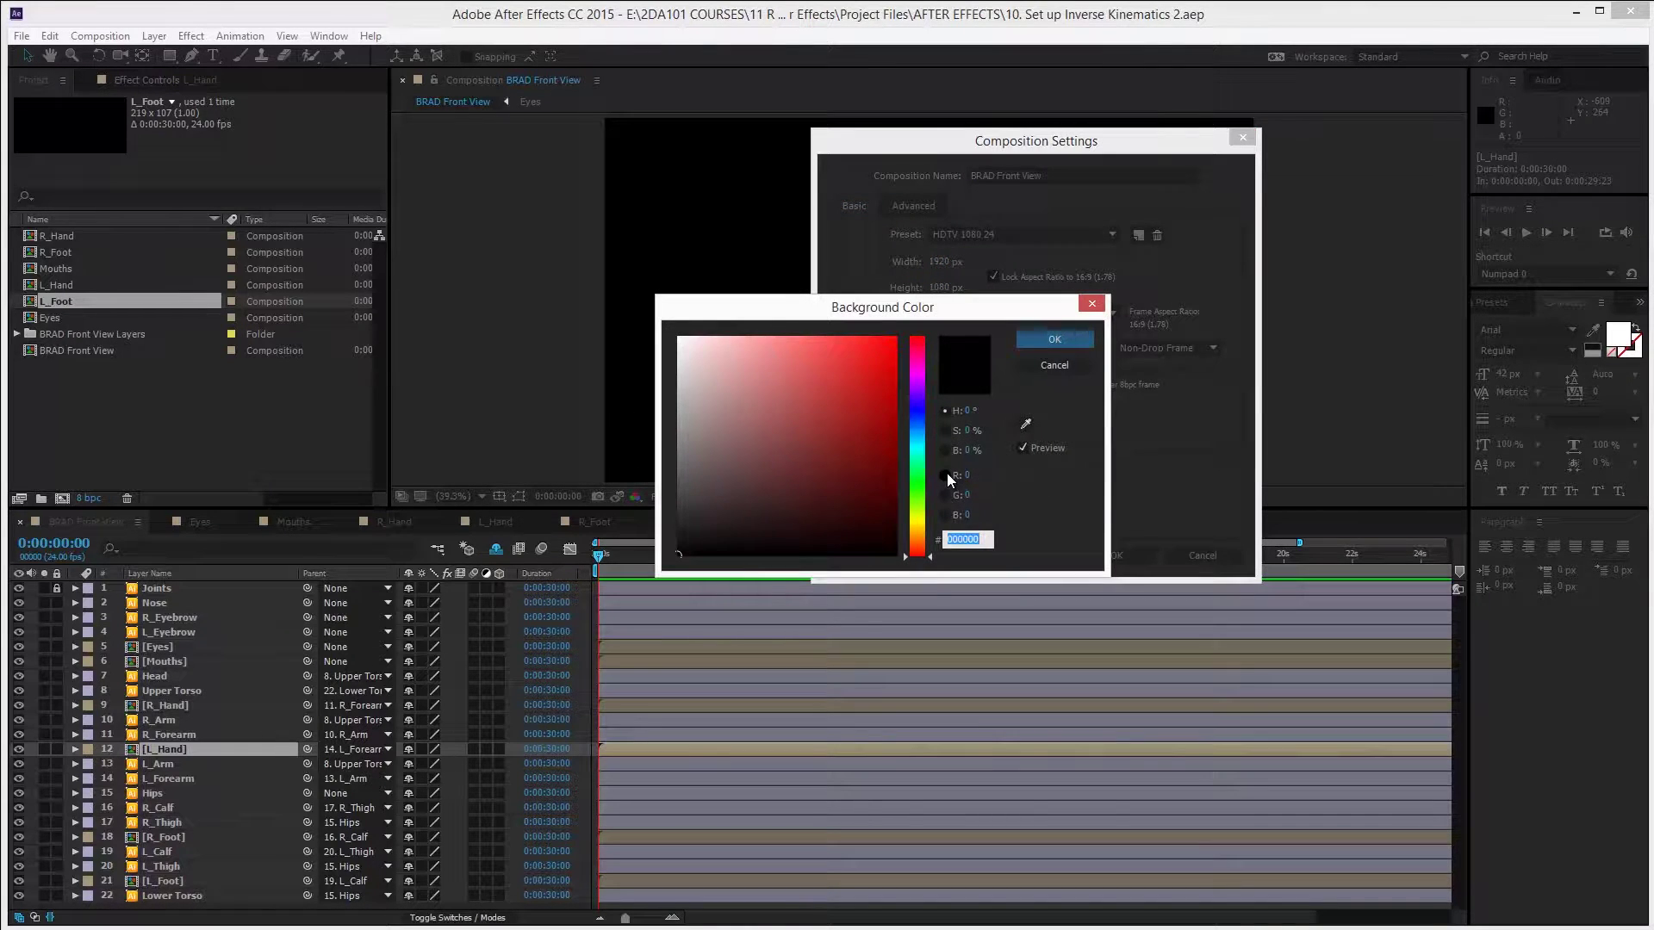
{"action": "left_click_drag", "start_coordinate": [697, 542], "coordinate": [670, 526]}
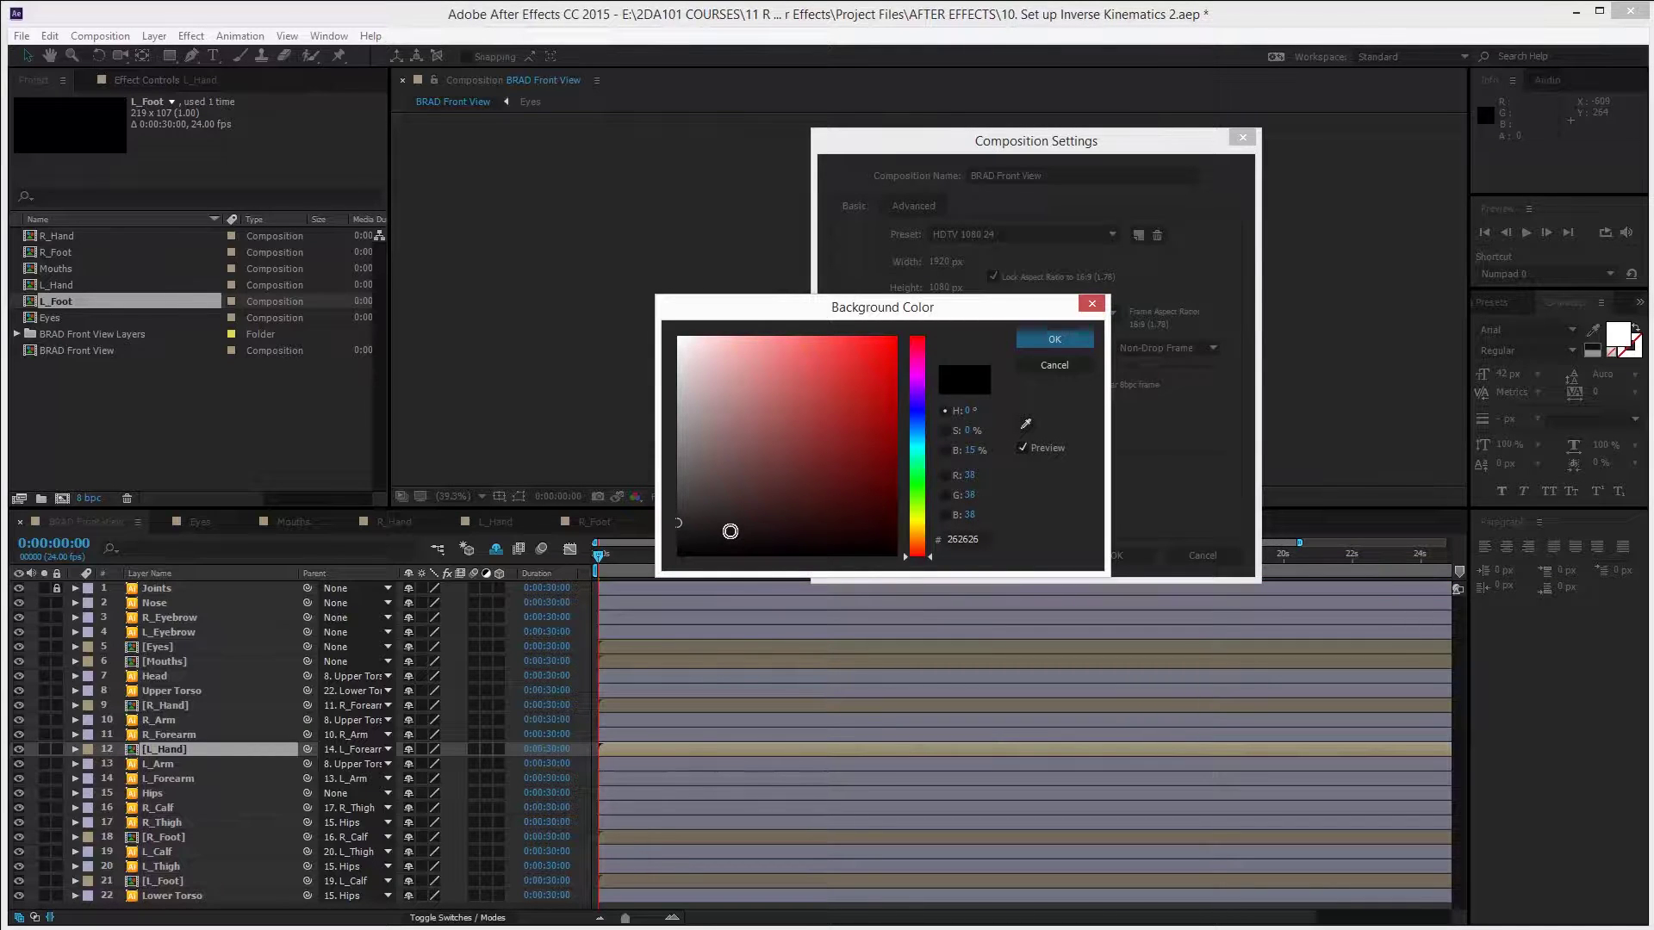
{"action": "key", "text": "Return"}
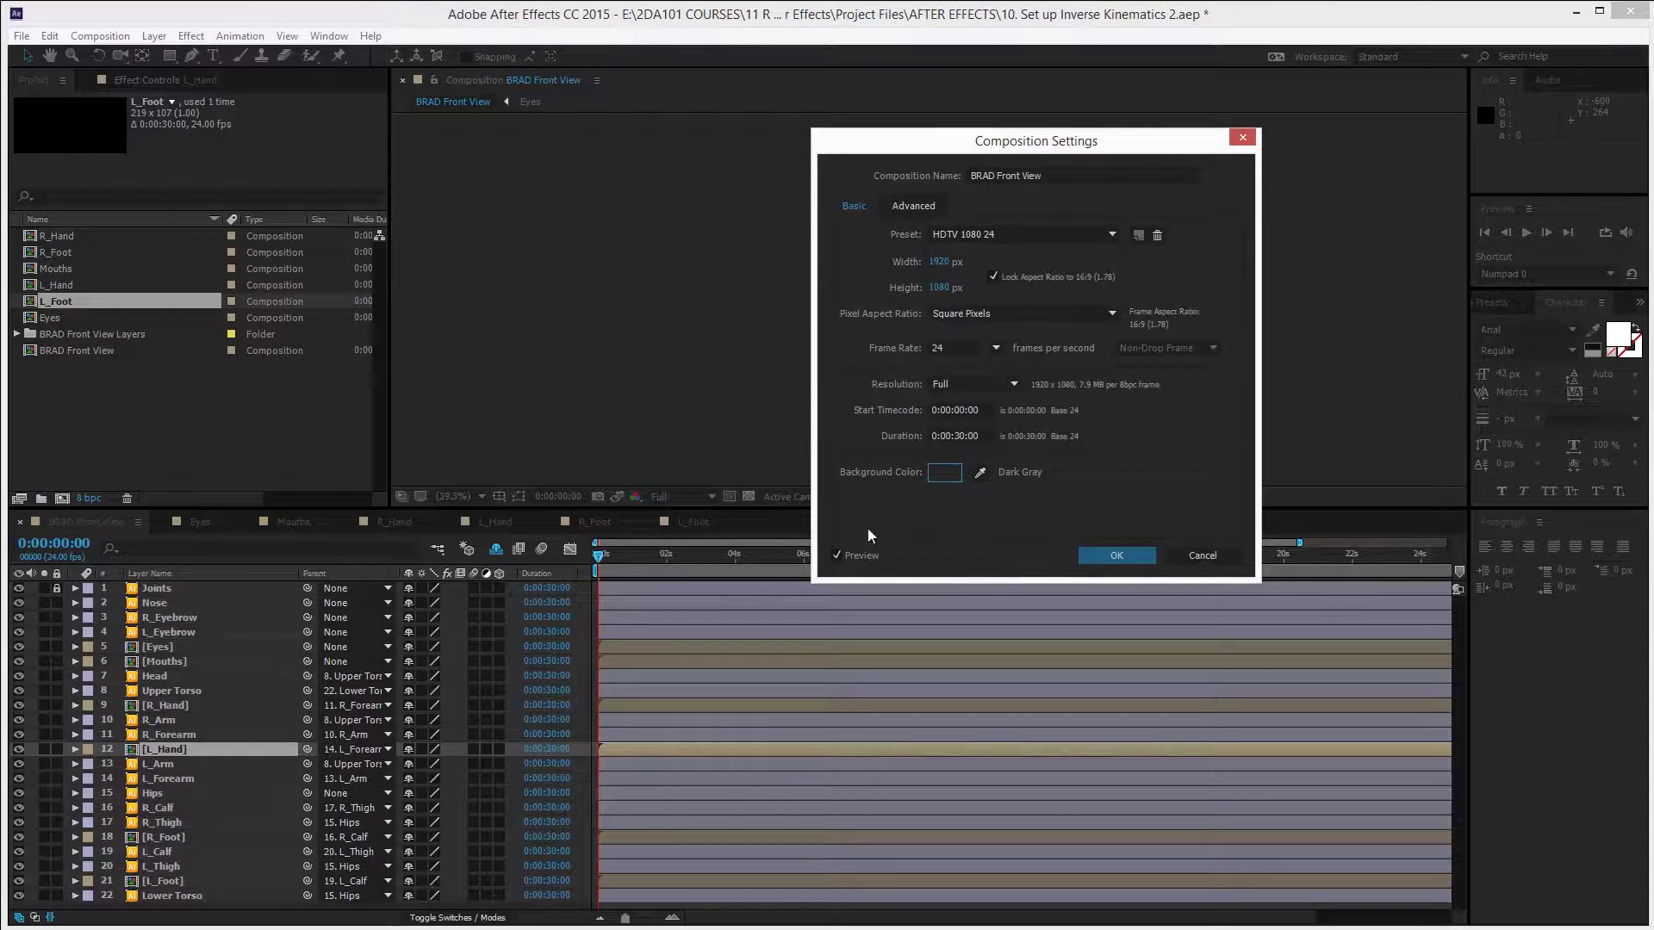
{"action": "left_click", "coordinate": [1117, 556]}
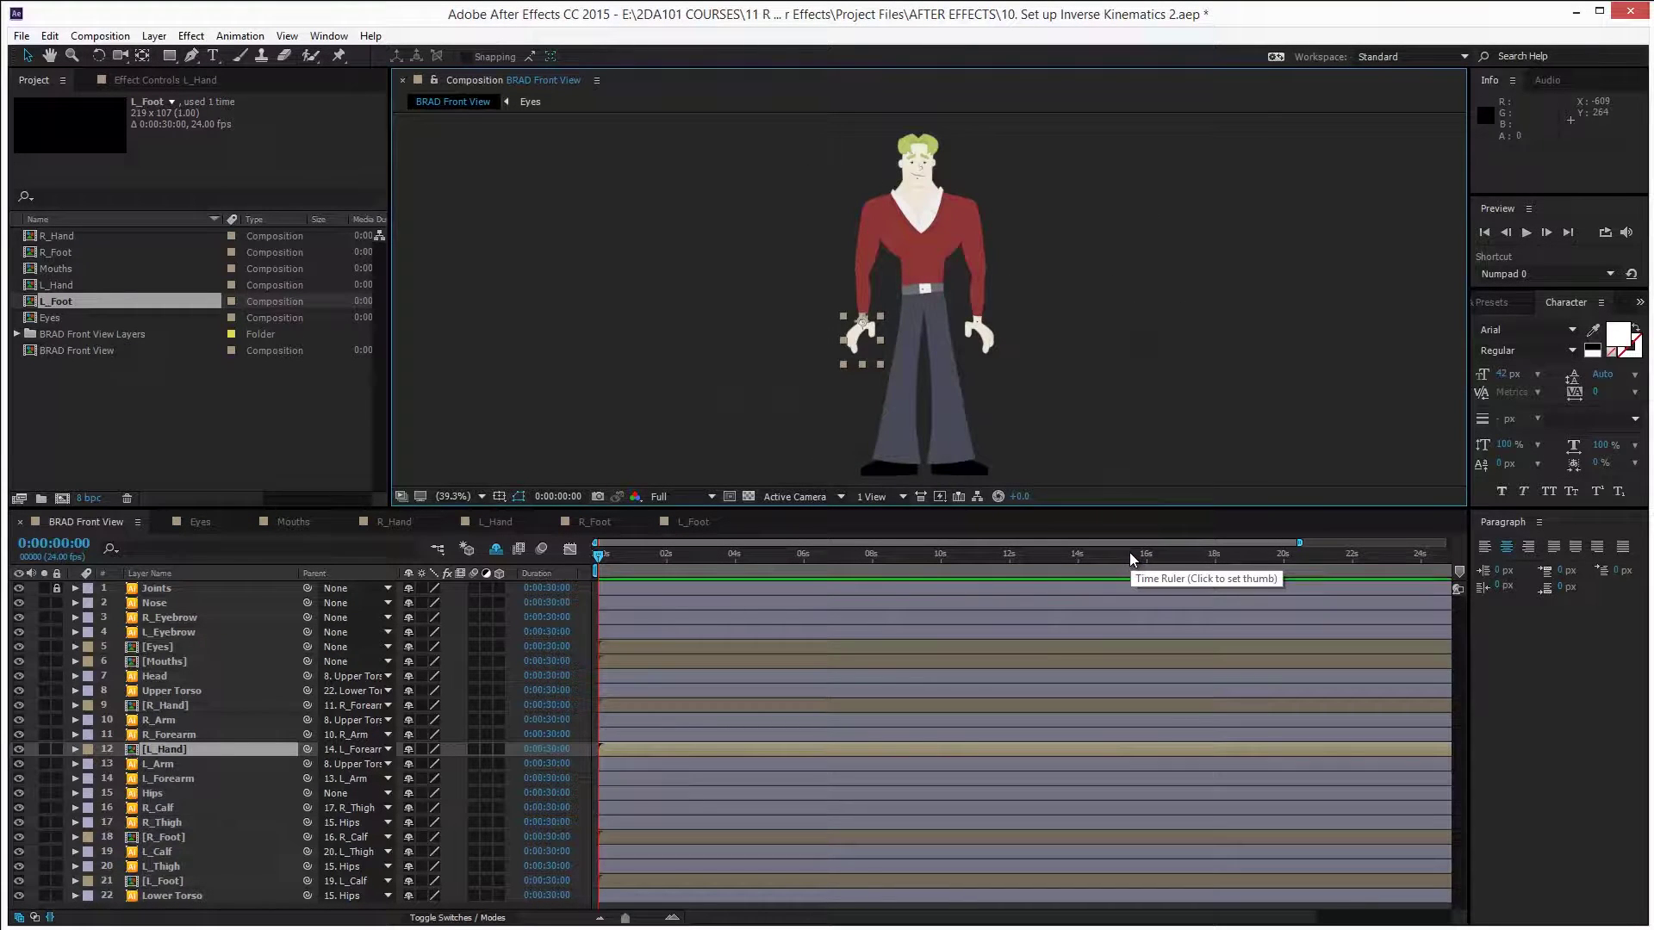
{"action": "key", "text": "ctrl+k"}
{"action": "left_click", "coordinate": [958, 472]}
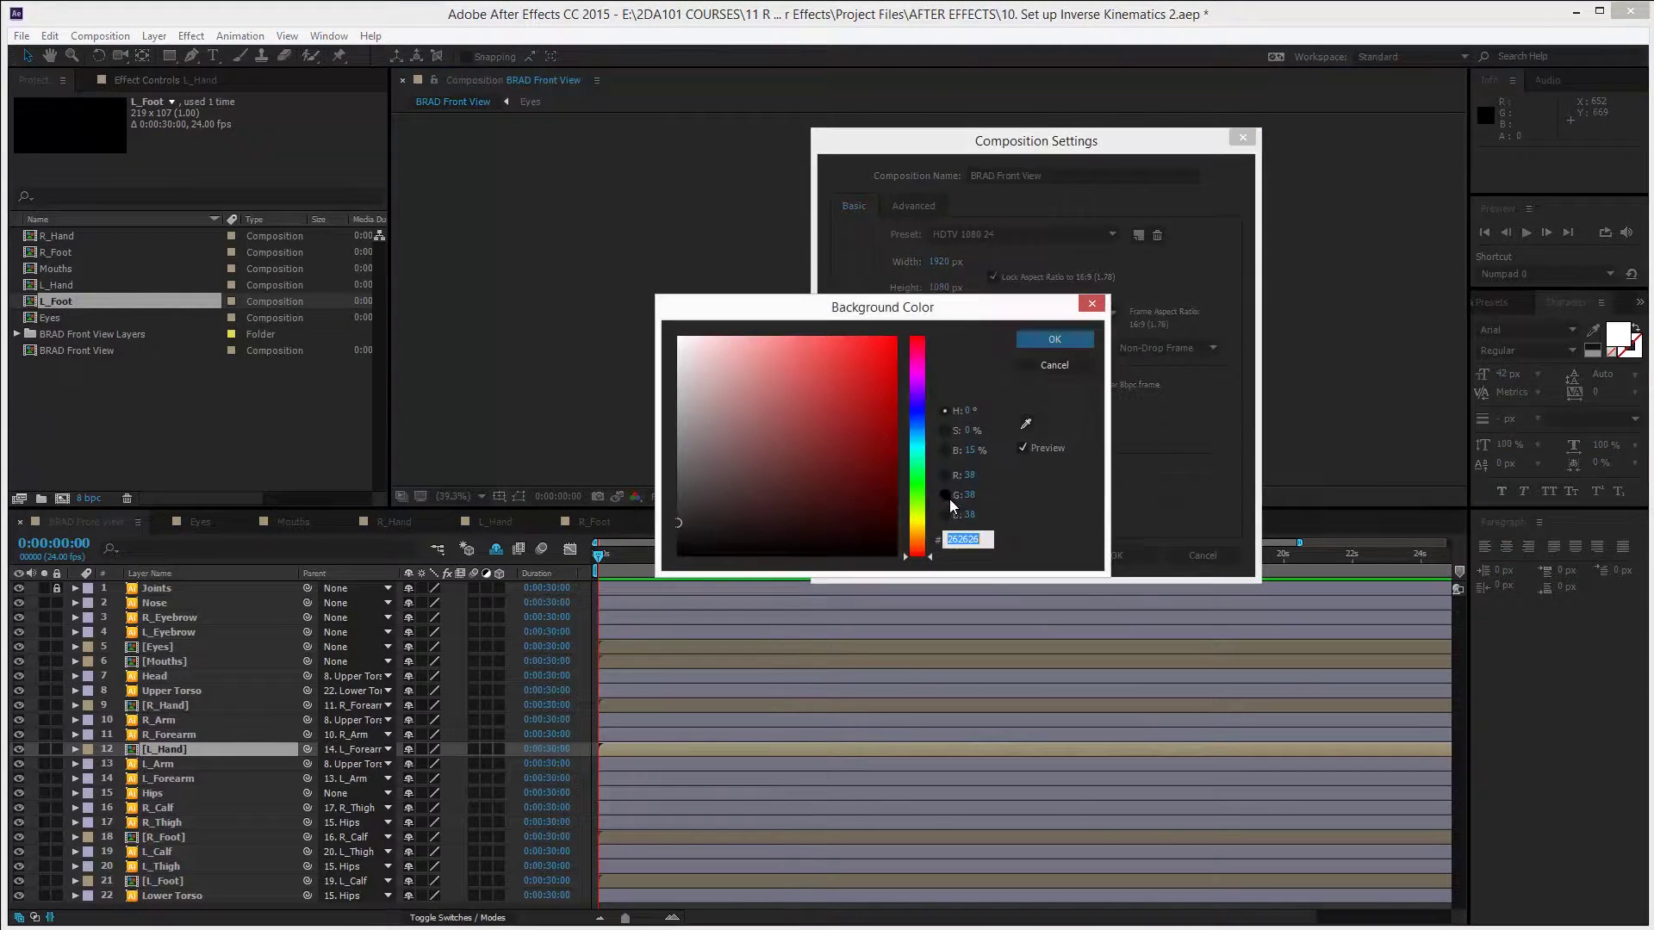
{"action": "left_click", "coordinate": [678, 534]}
{"action": "mouse_move", "coordinate": [678, 533]}
{"action": "left_mouse_down"}
{"action": "mouse_move", "coordinate": [739, 501]}
{"action": "mouse_move", "coordinate": [753, 528]}
{"action": "left_mouse_up"}
{"action": "key", "text": "Return"}
{"action": "key", "text": "Return"}
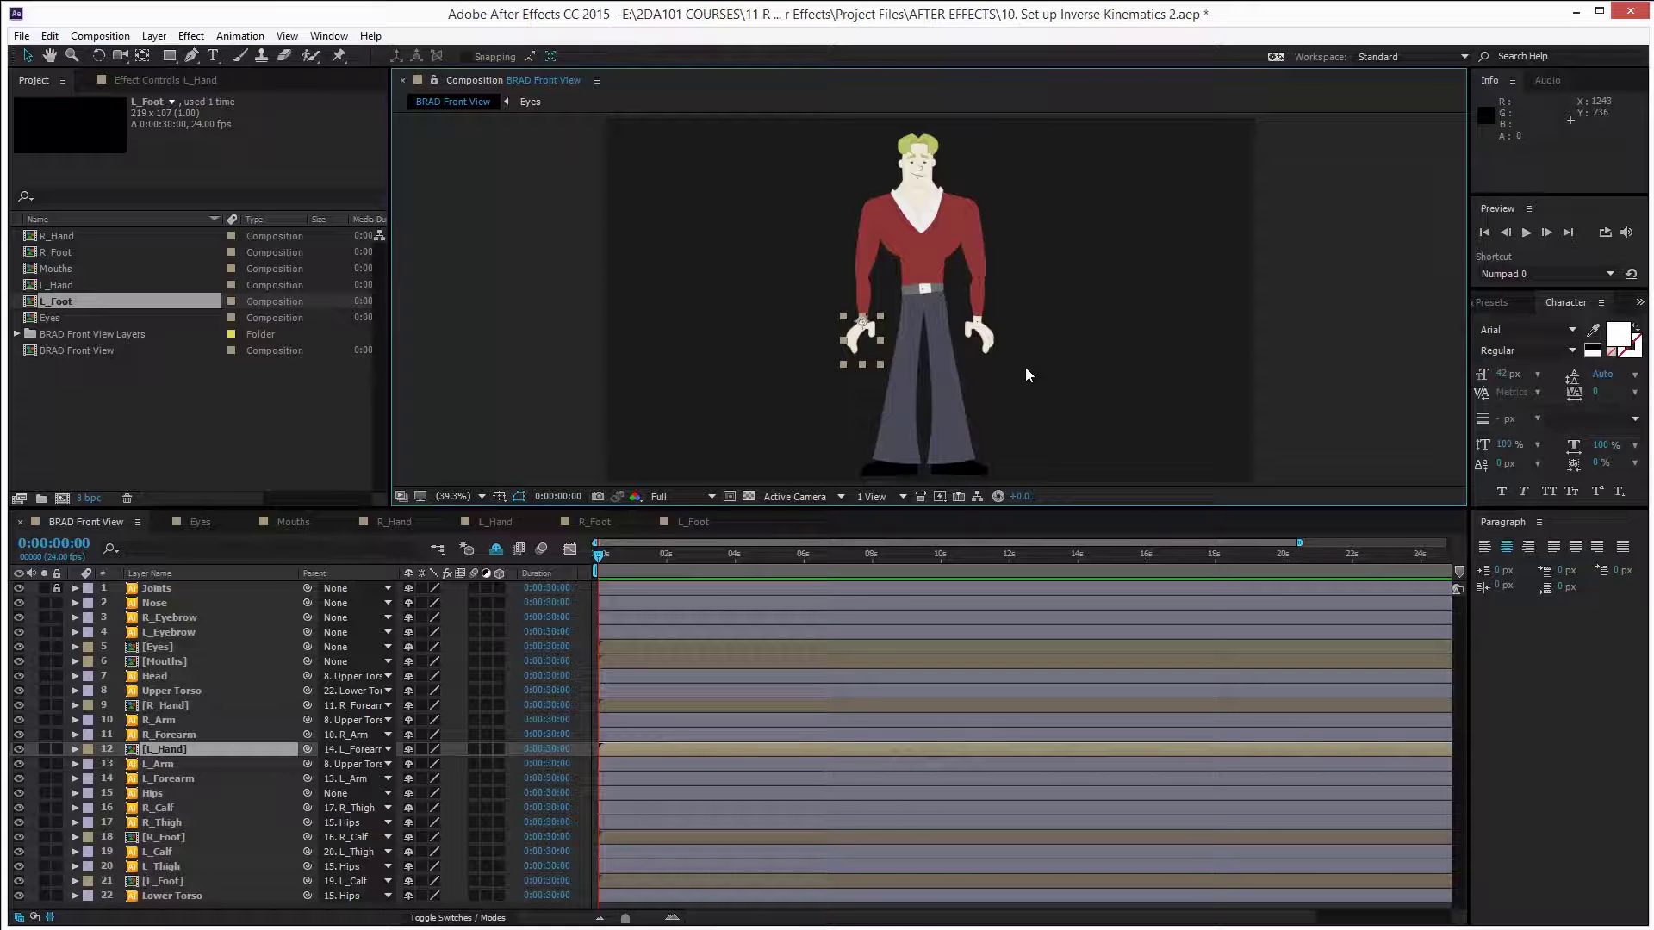
Open the Window menu to reach the Duik.jsx script entry
{"action": "left_click", "coordinate": [327, 36]}
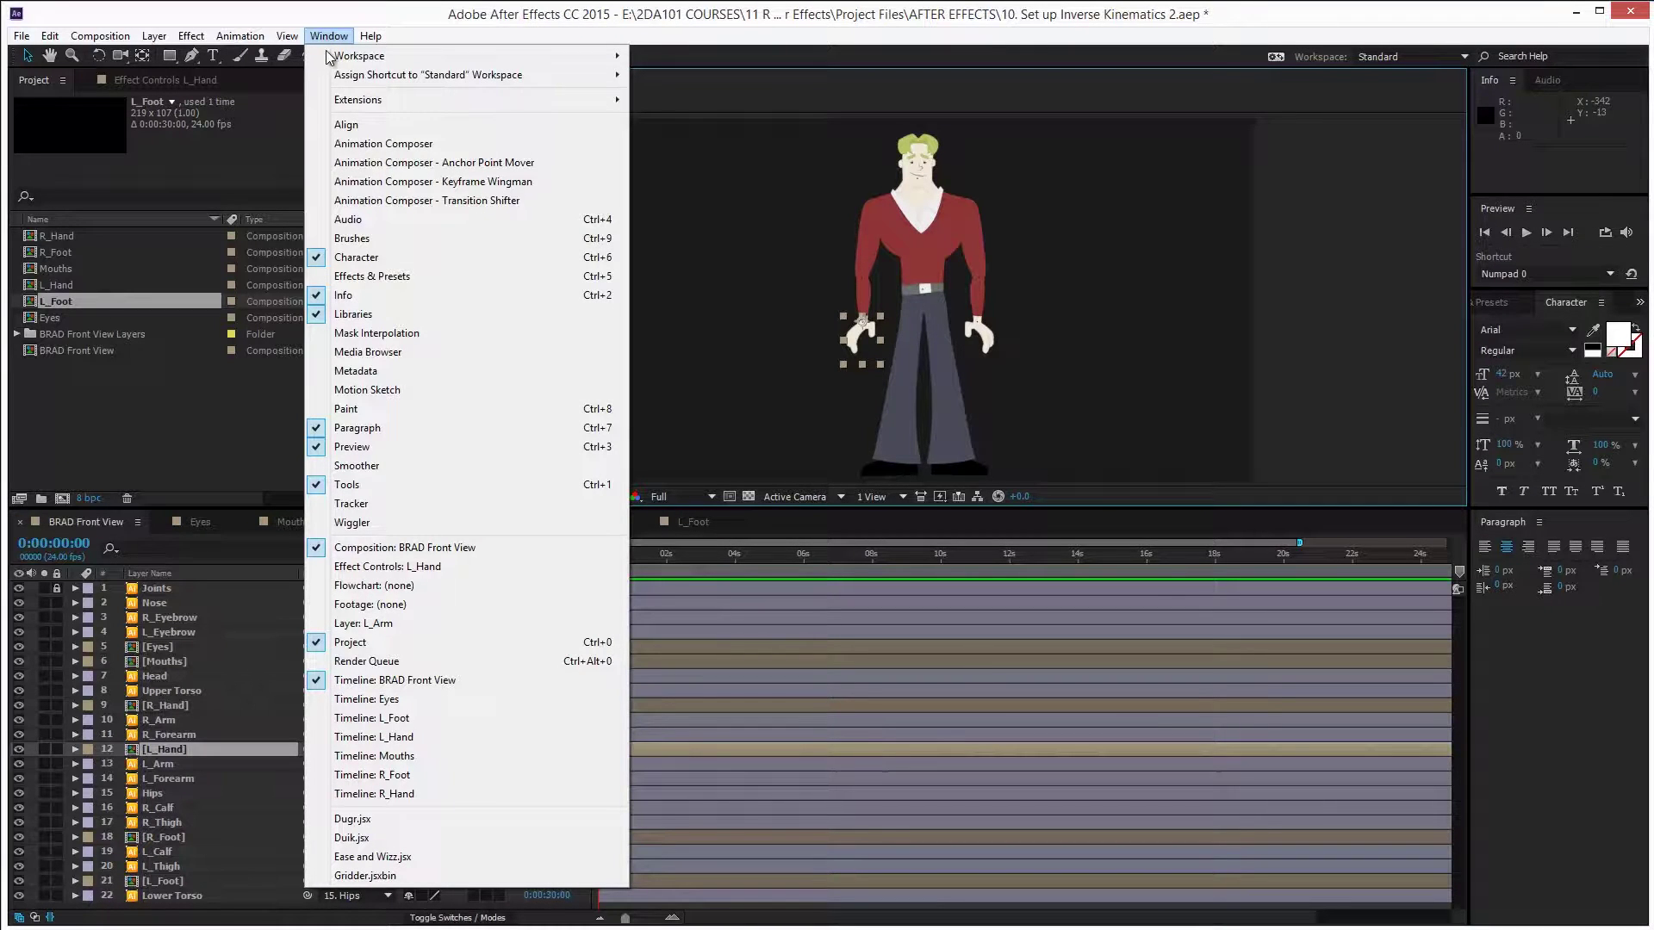
Launch Duik.jsx, select Brad's left hand, and create the C_L_Hand controller
{"action": "left_click", "coordinate": [371, 838]}
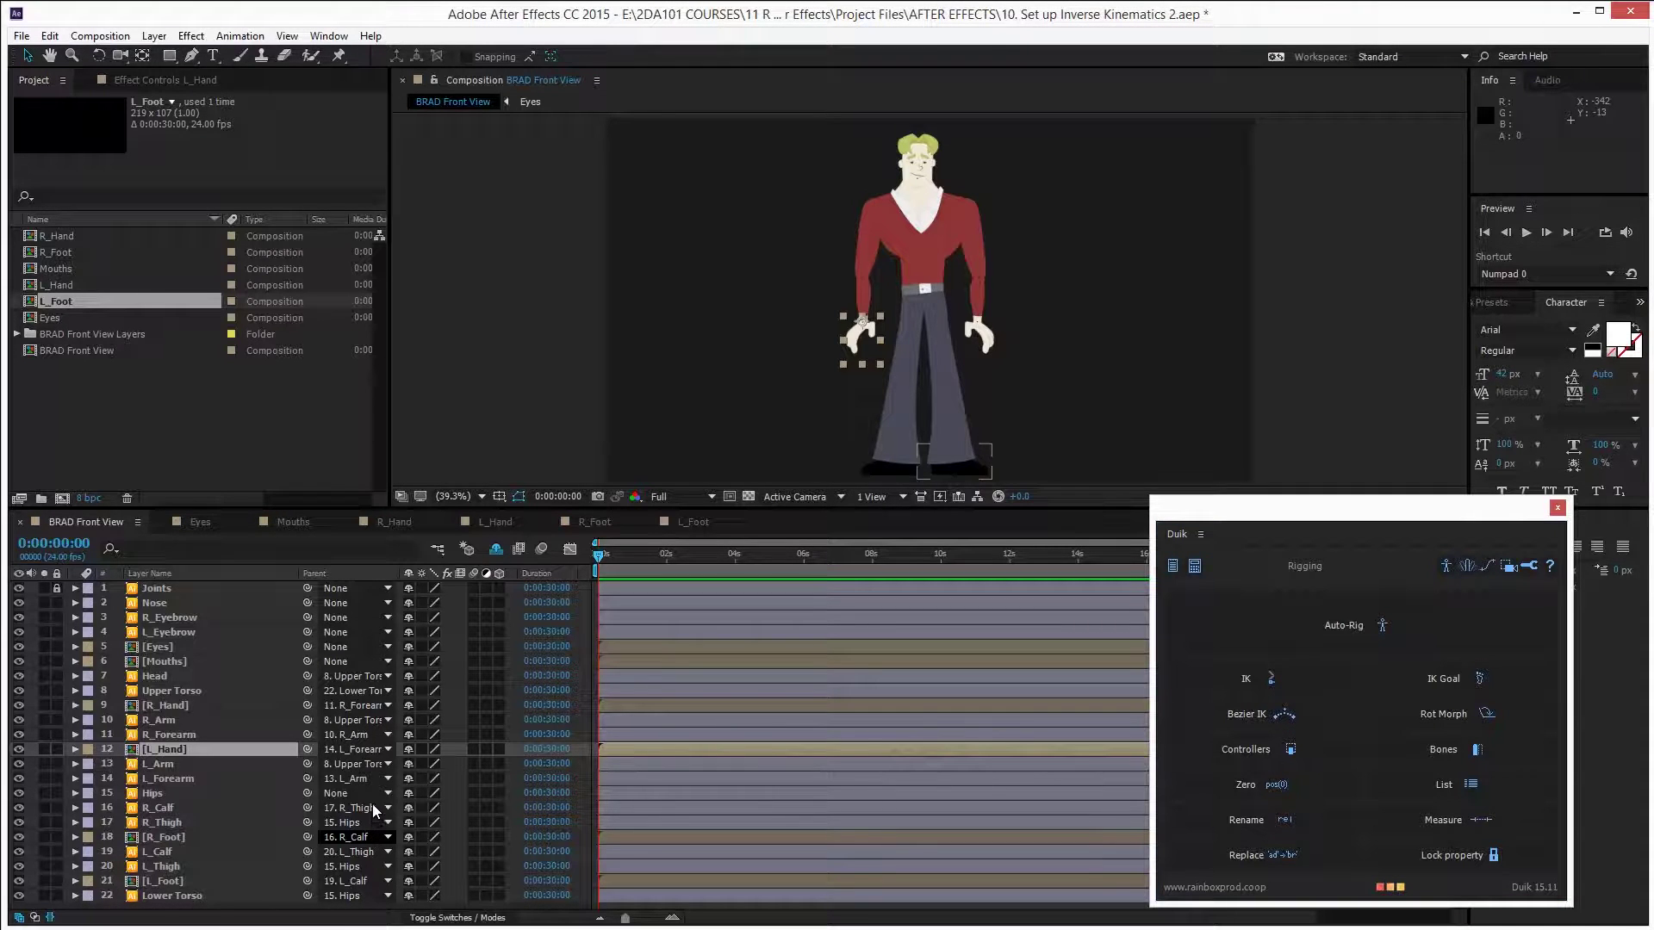
{"action": "left_click", "coordinate": [859, 346]}
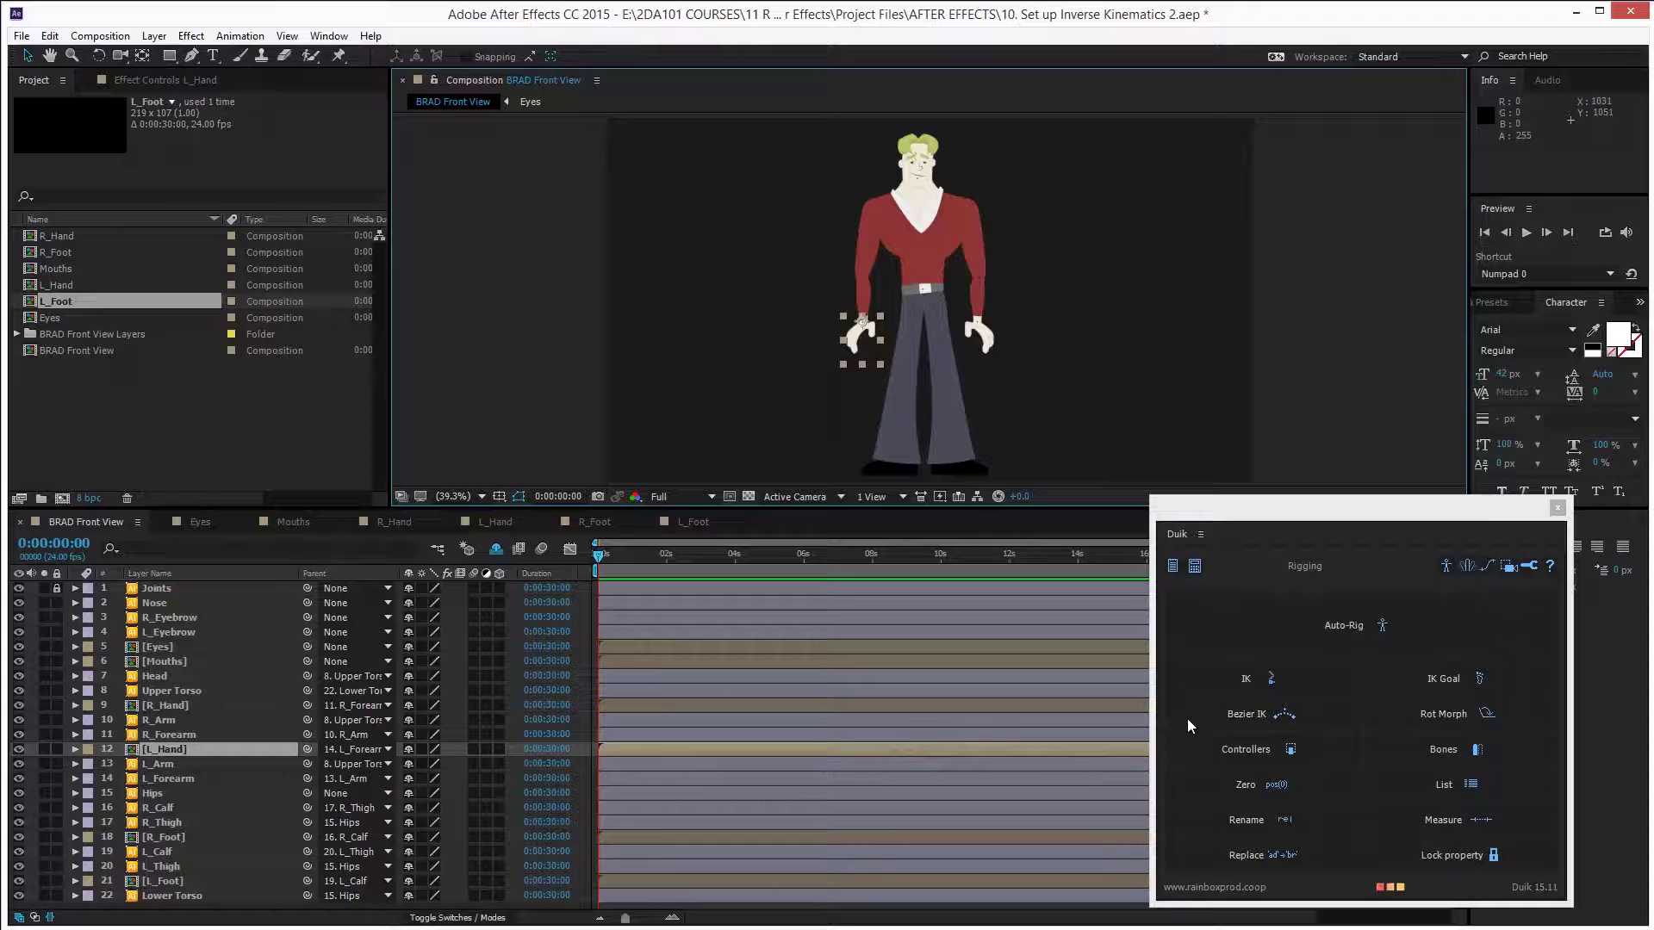
{"action": "left_click", "coordinate": [1290, 752]}
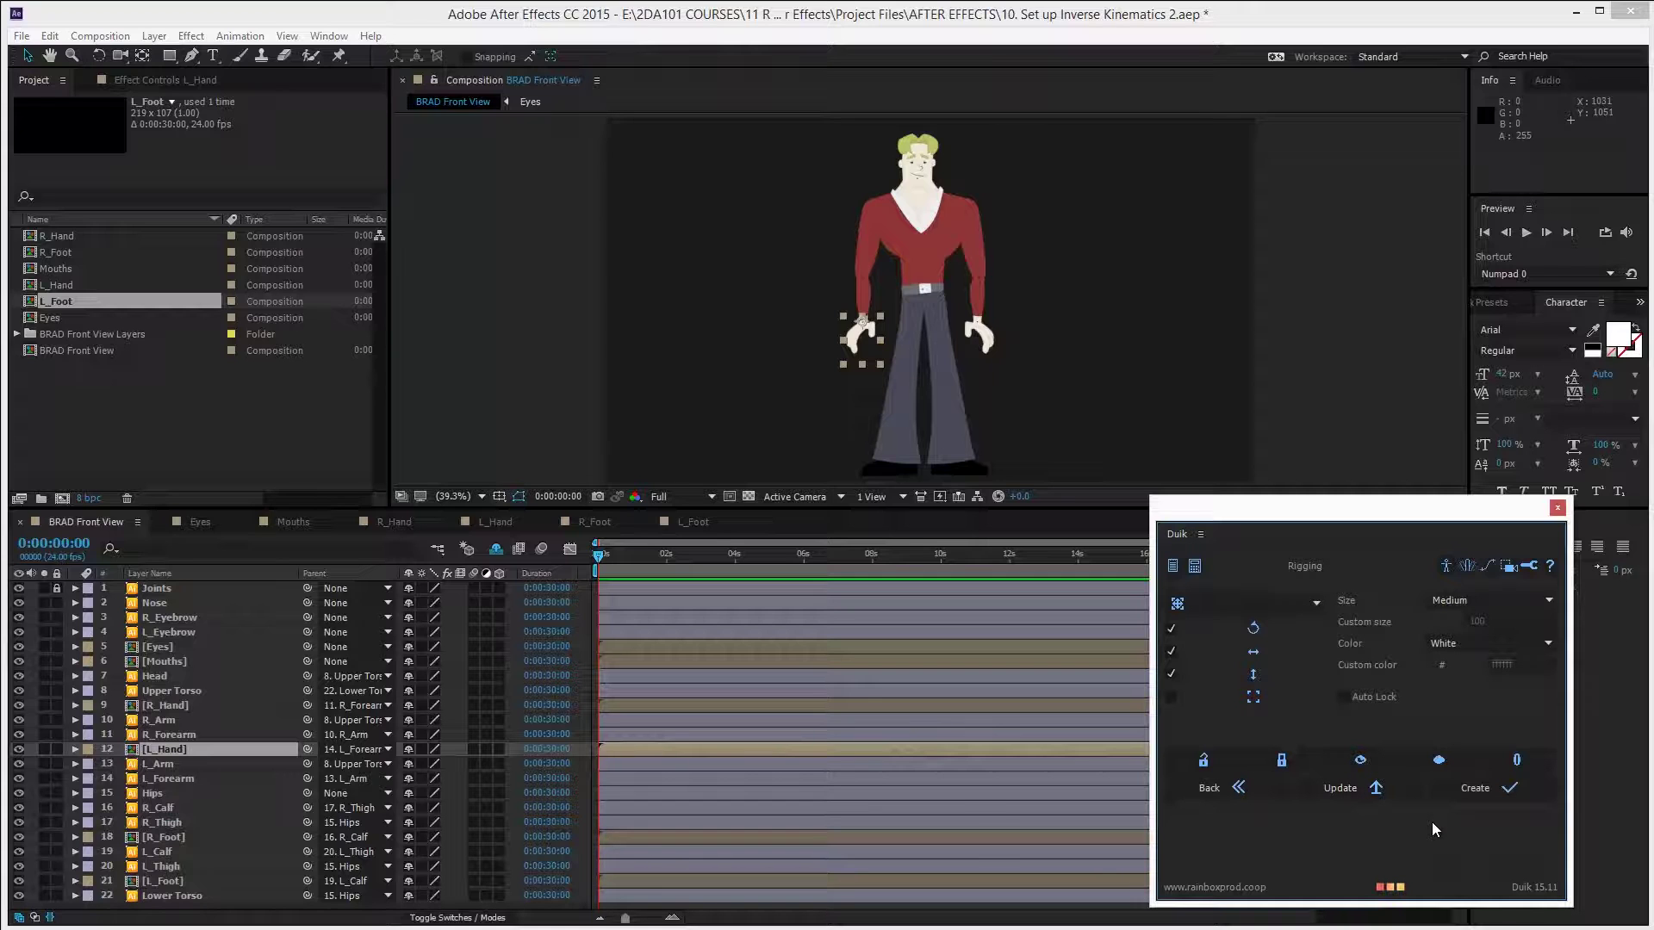
{"action": "left_click", "coordinate": [1477, 789]}
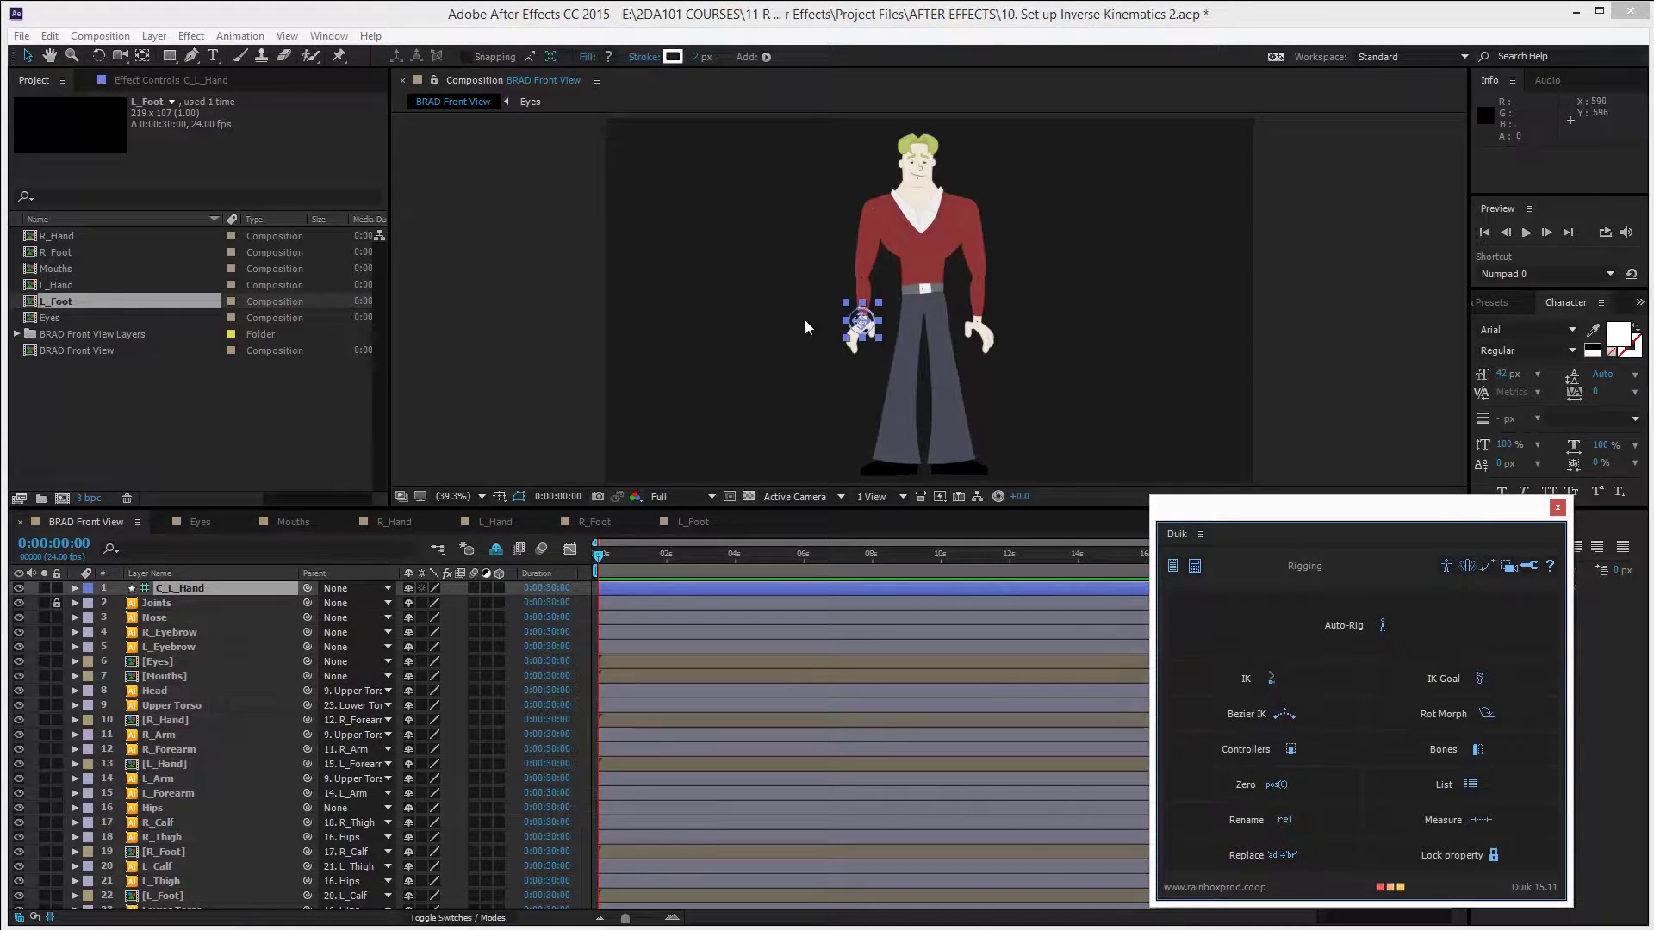
Enlarge the timeline and select L_Hand, L_Forearm, L_Arm and C_L_Hand together
{"action": "scroll", "coordinate": [215, 781], "scroll_direction": "down", "scroll_amount": 1}
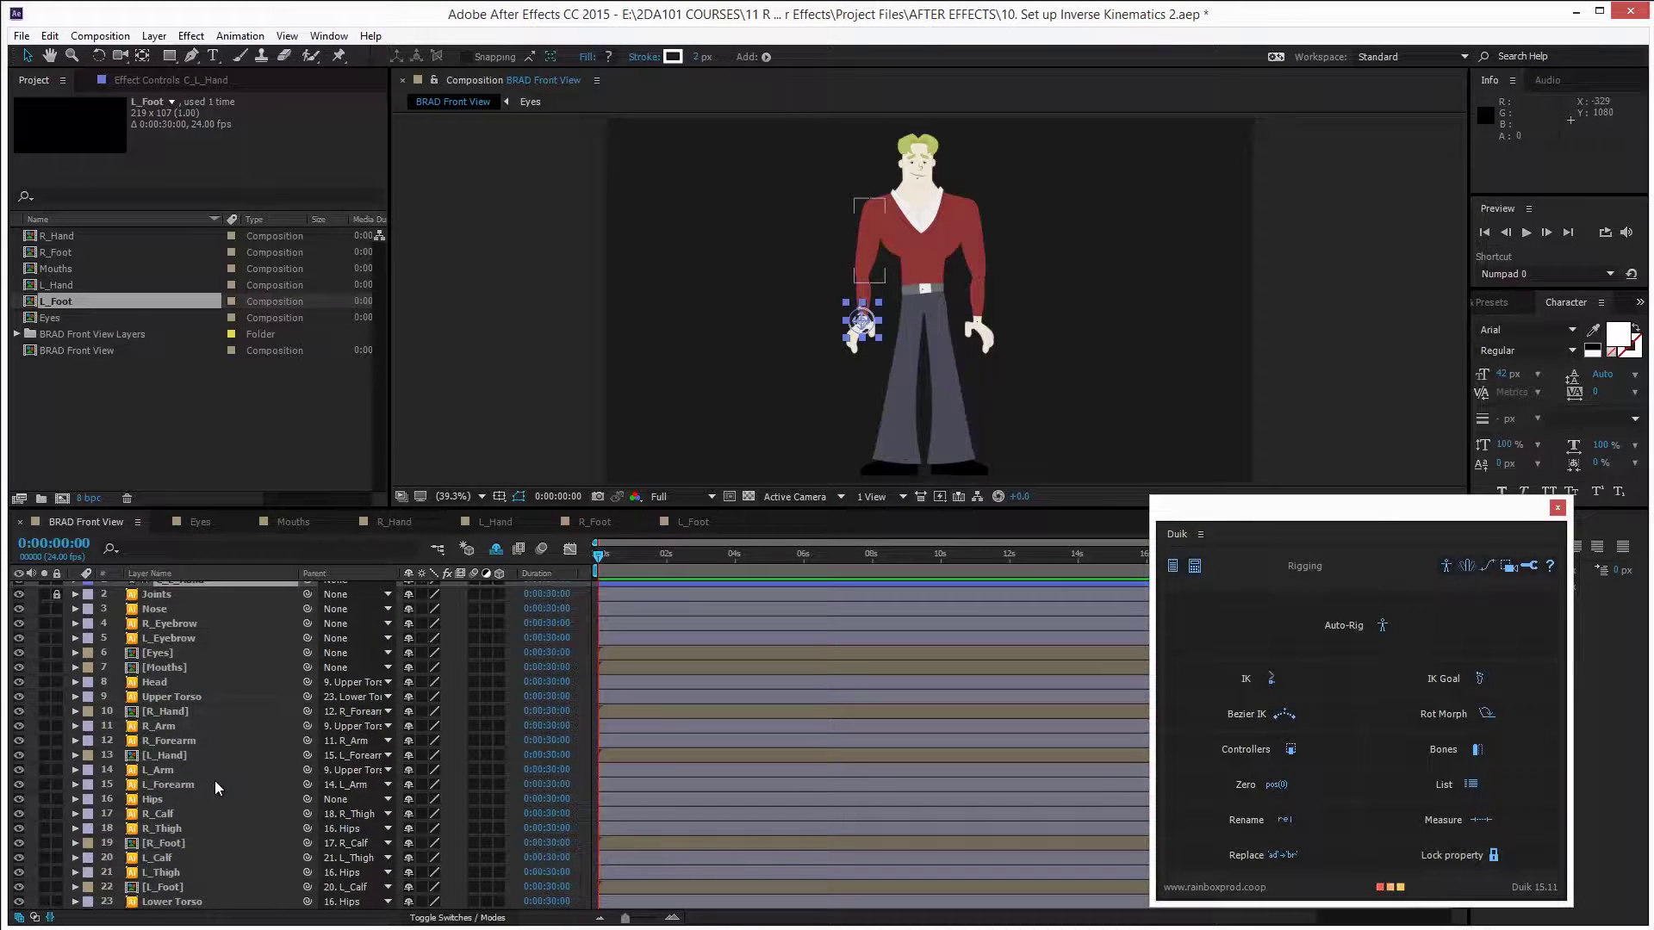
{"action": "scroll", "coordinate": [224, 762], "scroll_direction": "up", "scroll_amount": 1}
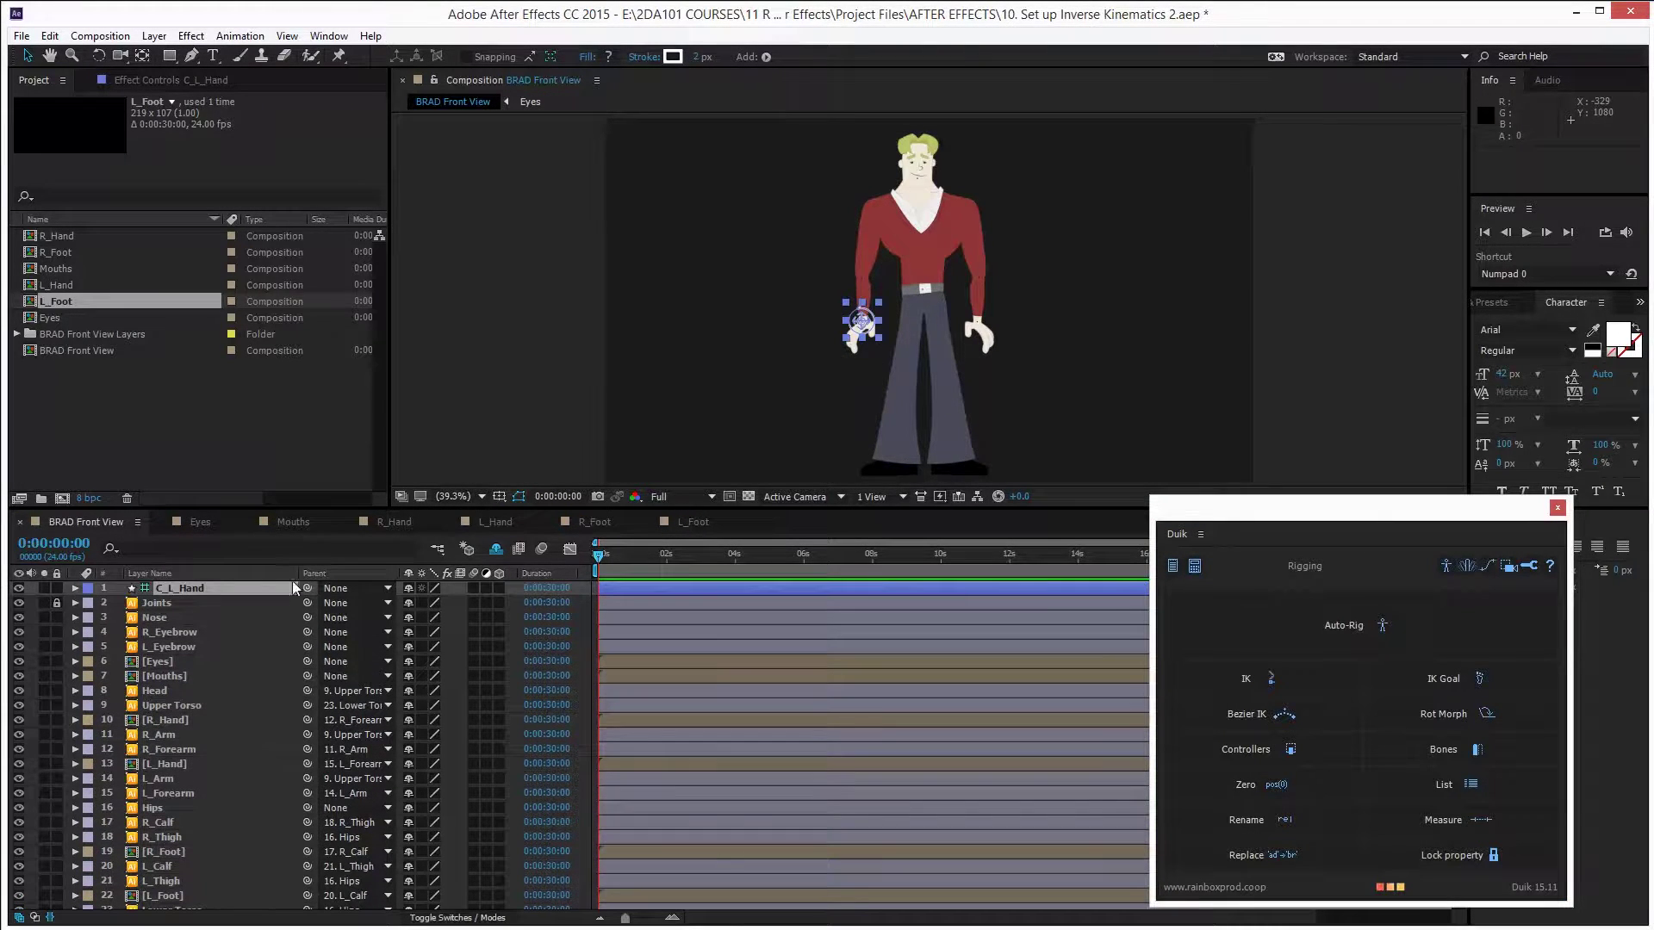
{"action": "left_click_drag", "start_coordinate": [303, 510], "coordinate": [296, 398]}
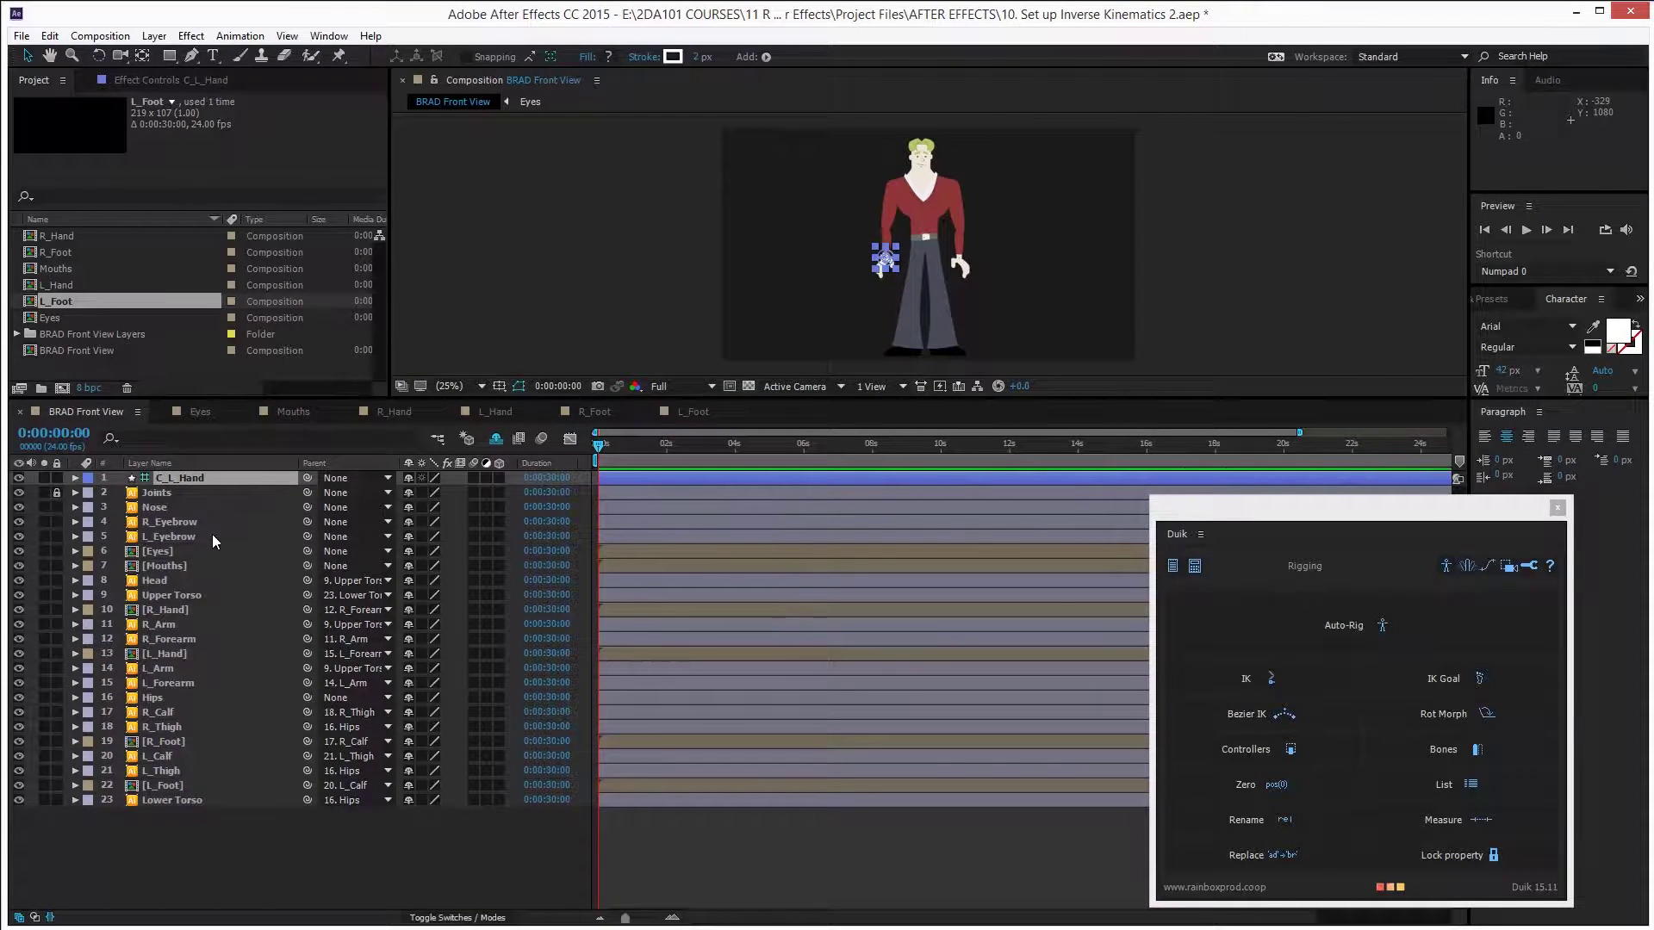
{"action": "left_click", "coordinate": [170, 653]}
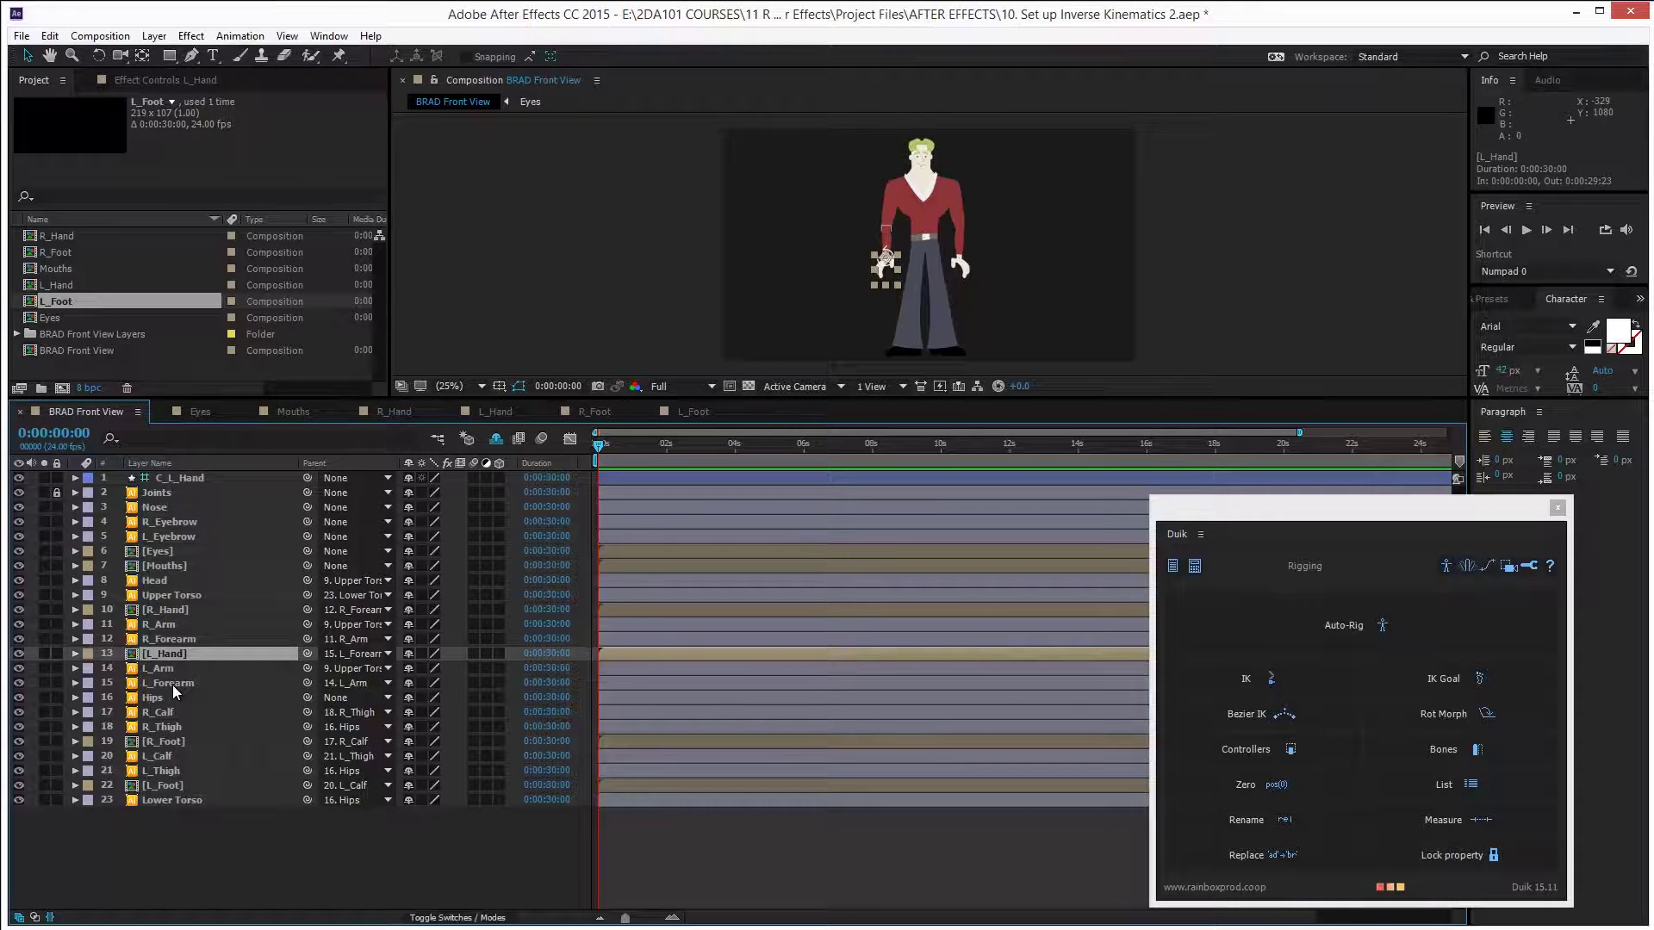
{"action": "left_click", "coordinate": [172, 684], "text": "ctrl"}
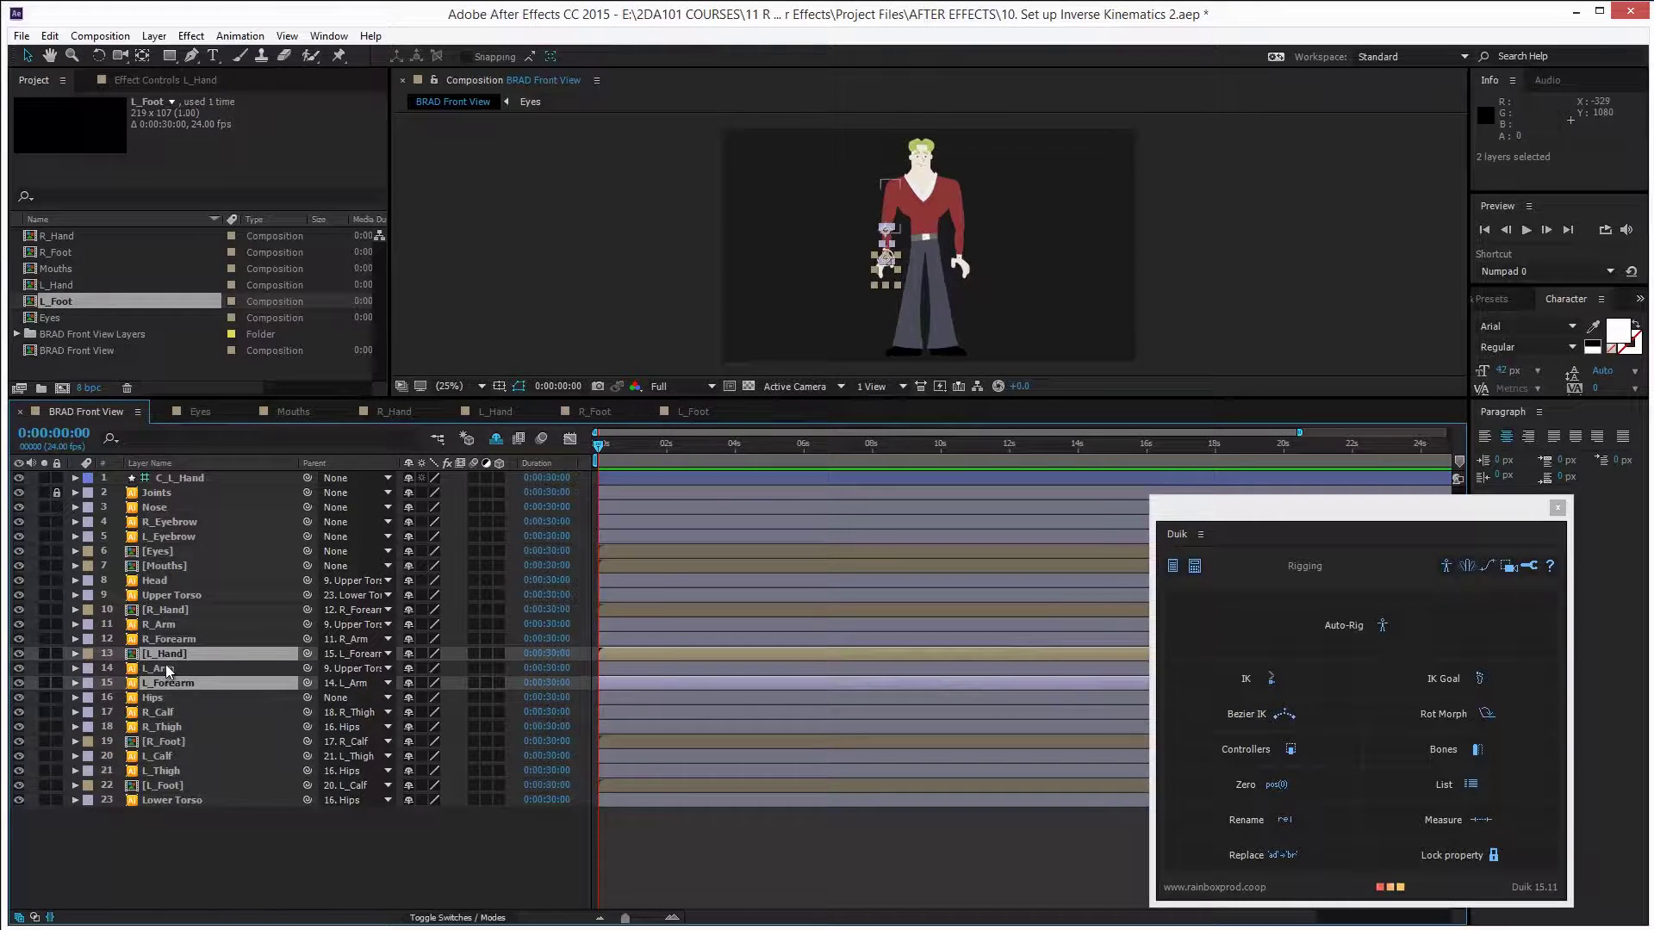
{"action": "left_click", "coordinate": [166, 670], "text": "ctrl"}
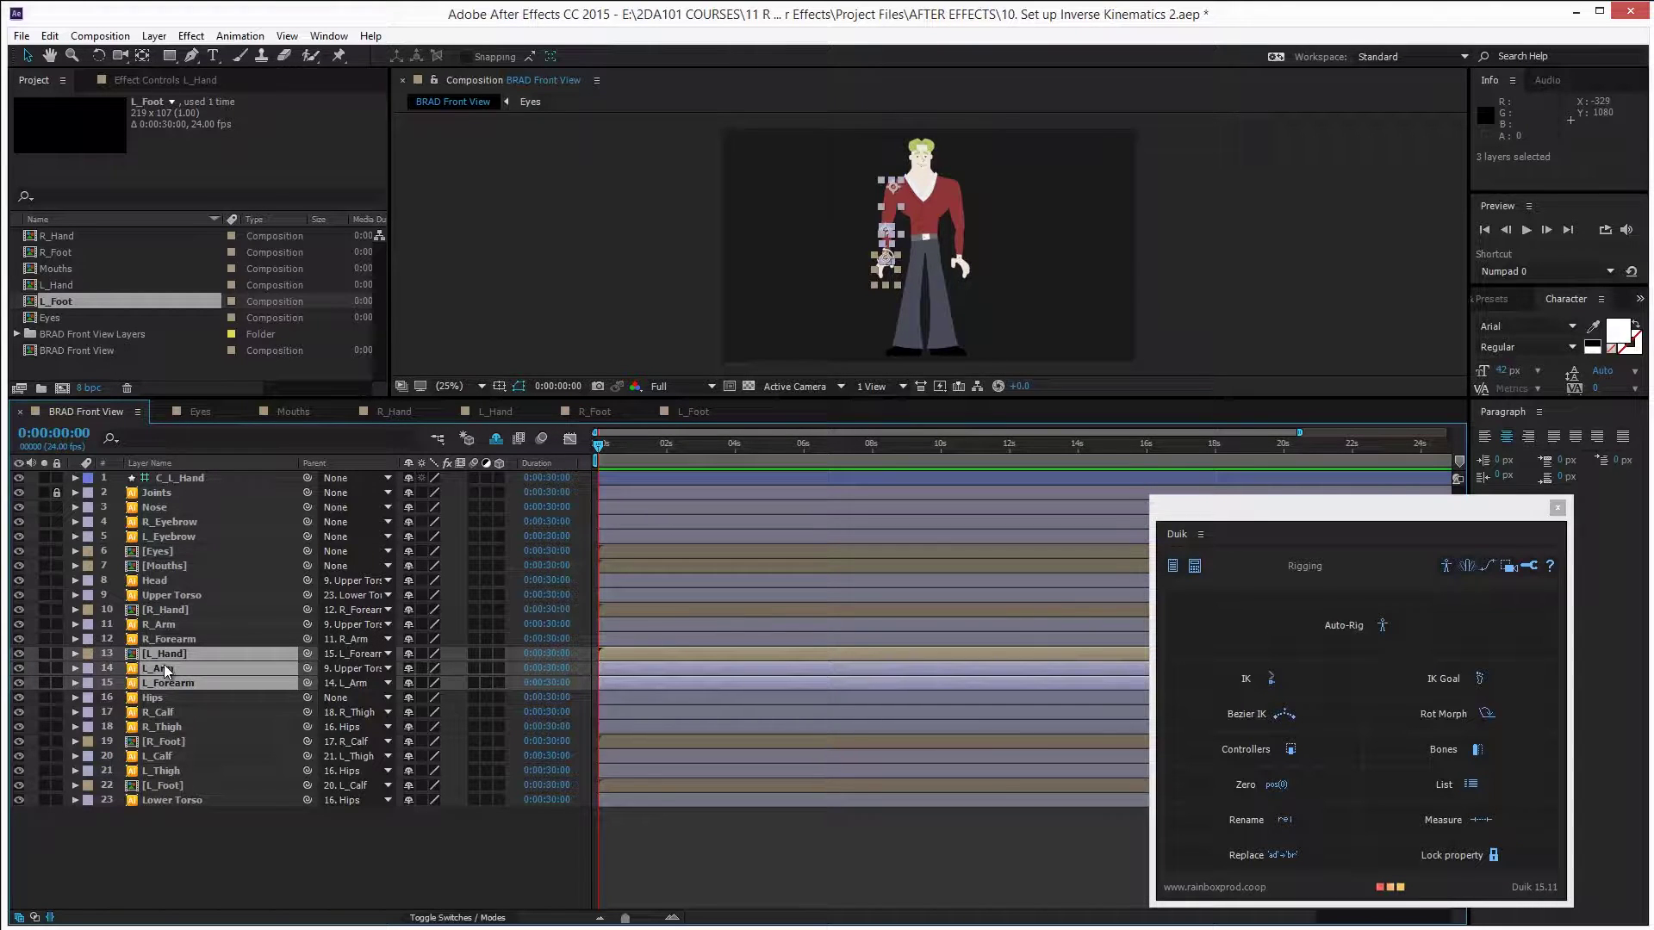
{"action": "left_click", "coordinate": [191, 480], "text": "ctrl"}
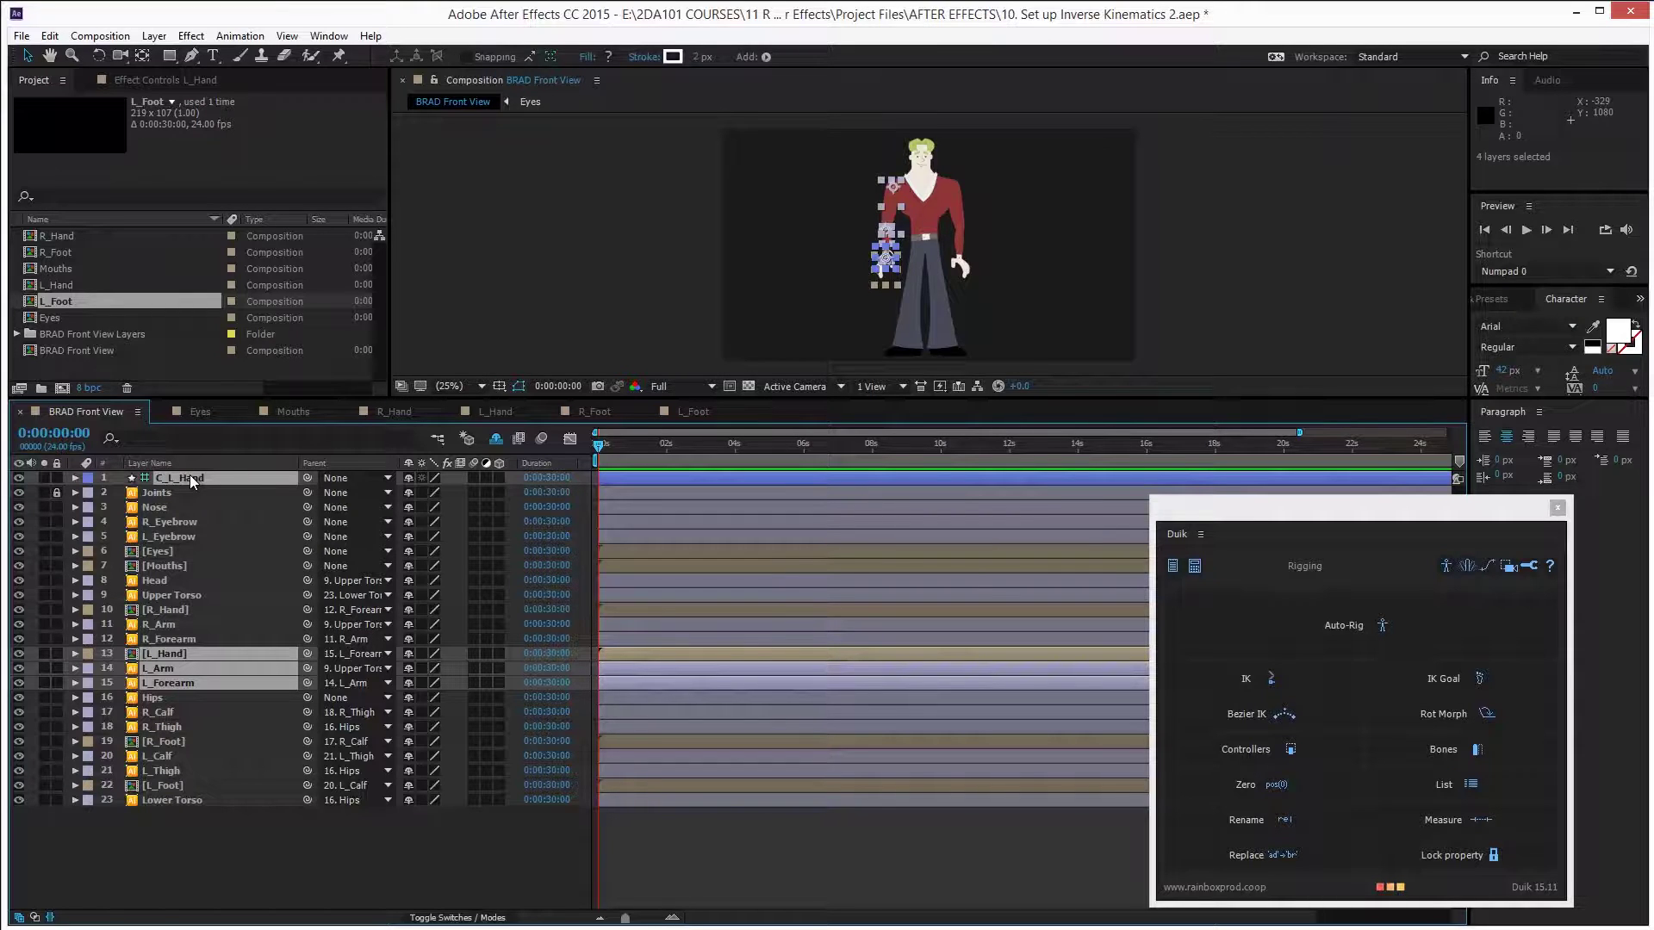
Apply a Duik 2-Layer IK & Goal to the selected left arm layers
{"action": "left_click", "coordinate": [1295, 674]}
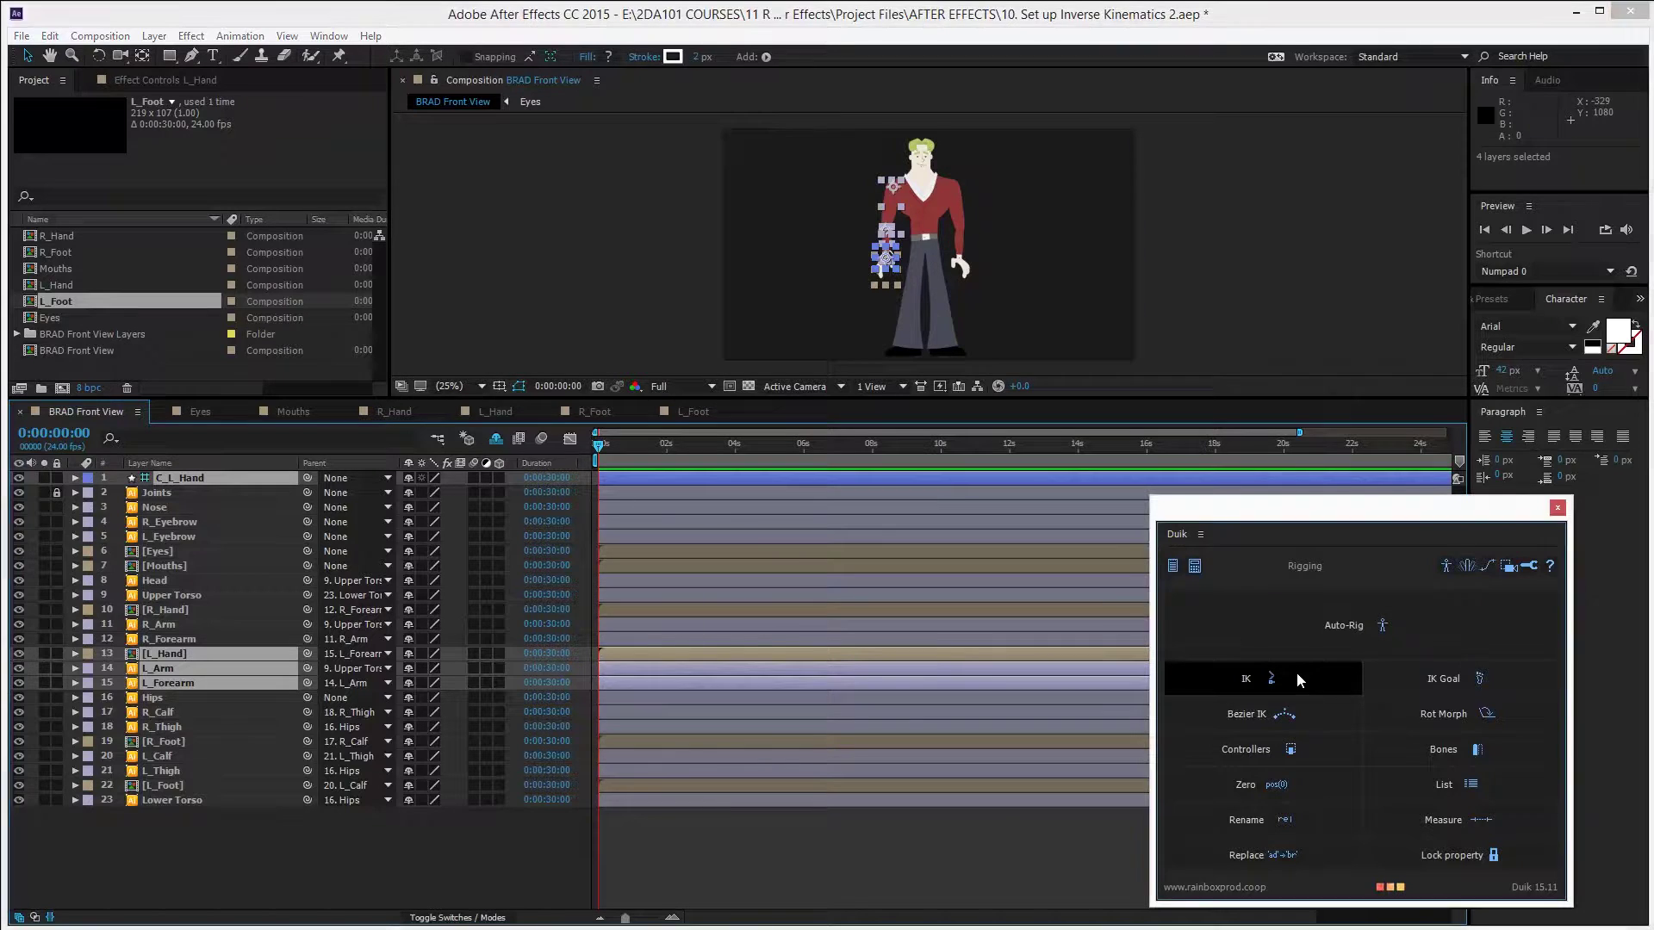
{"action": "left_click", "coordinate": [1392, 683]}
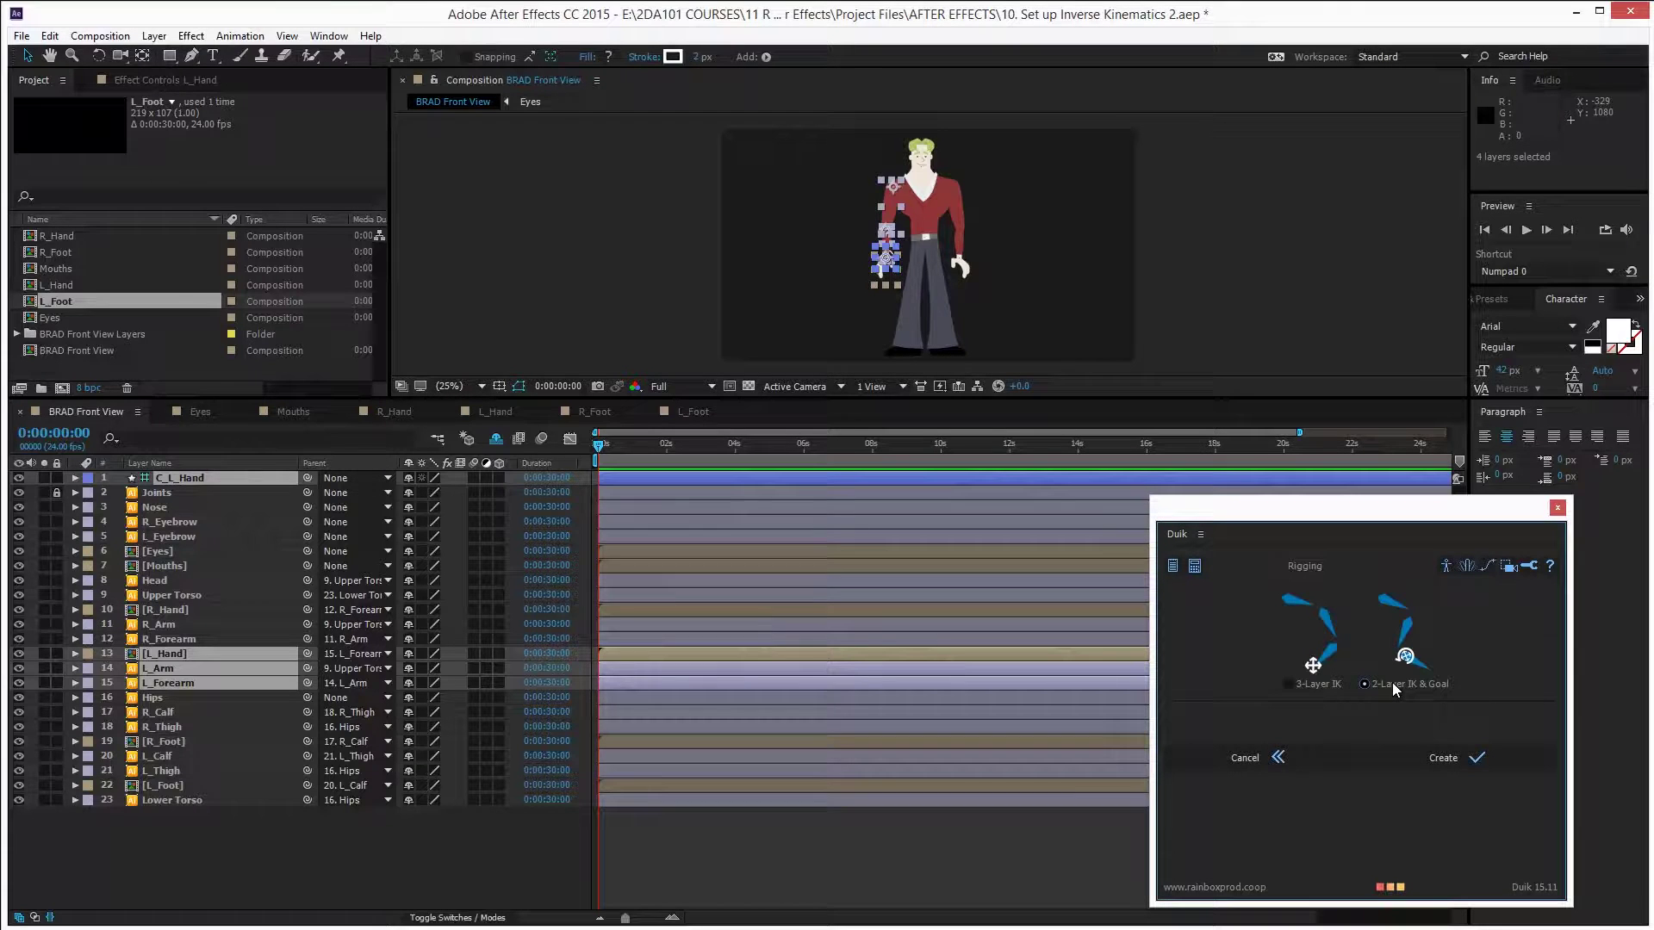
{"action": "left_click", "coordinate": [1470, 758]}
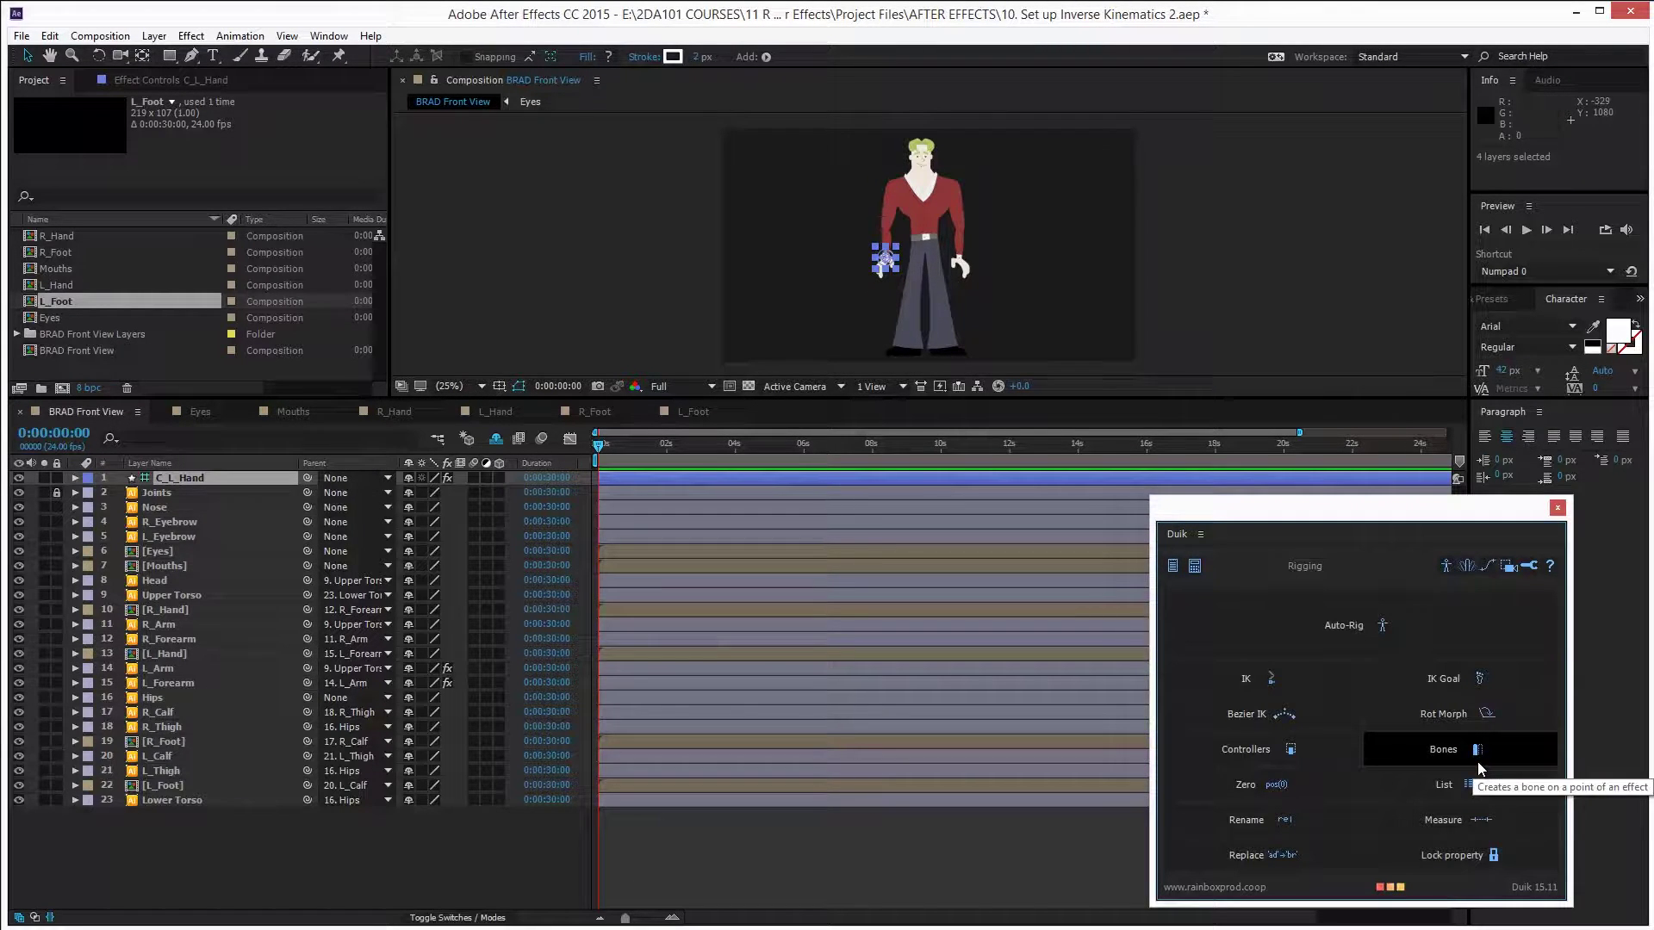
Test the left arm by dragging C_L_Hand in the maximised viewer, then undo
{"action": "left_click", "coordinate": [28, 55]}
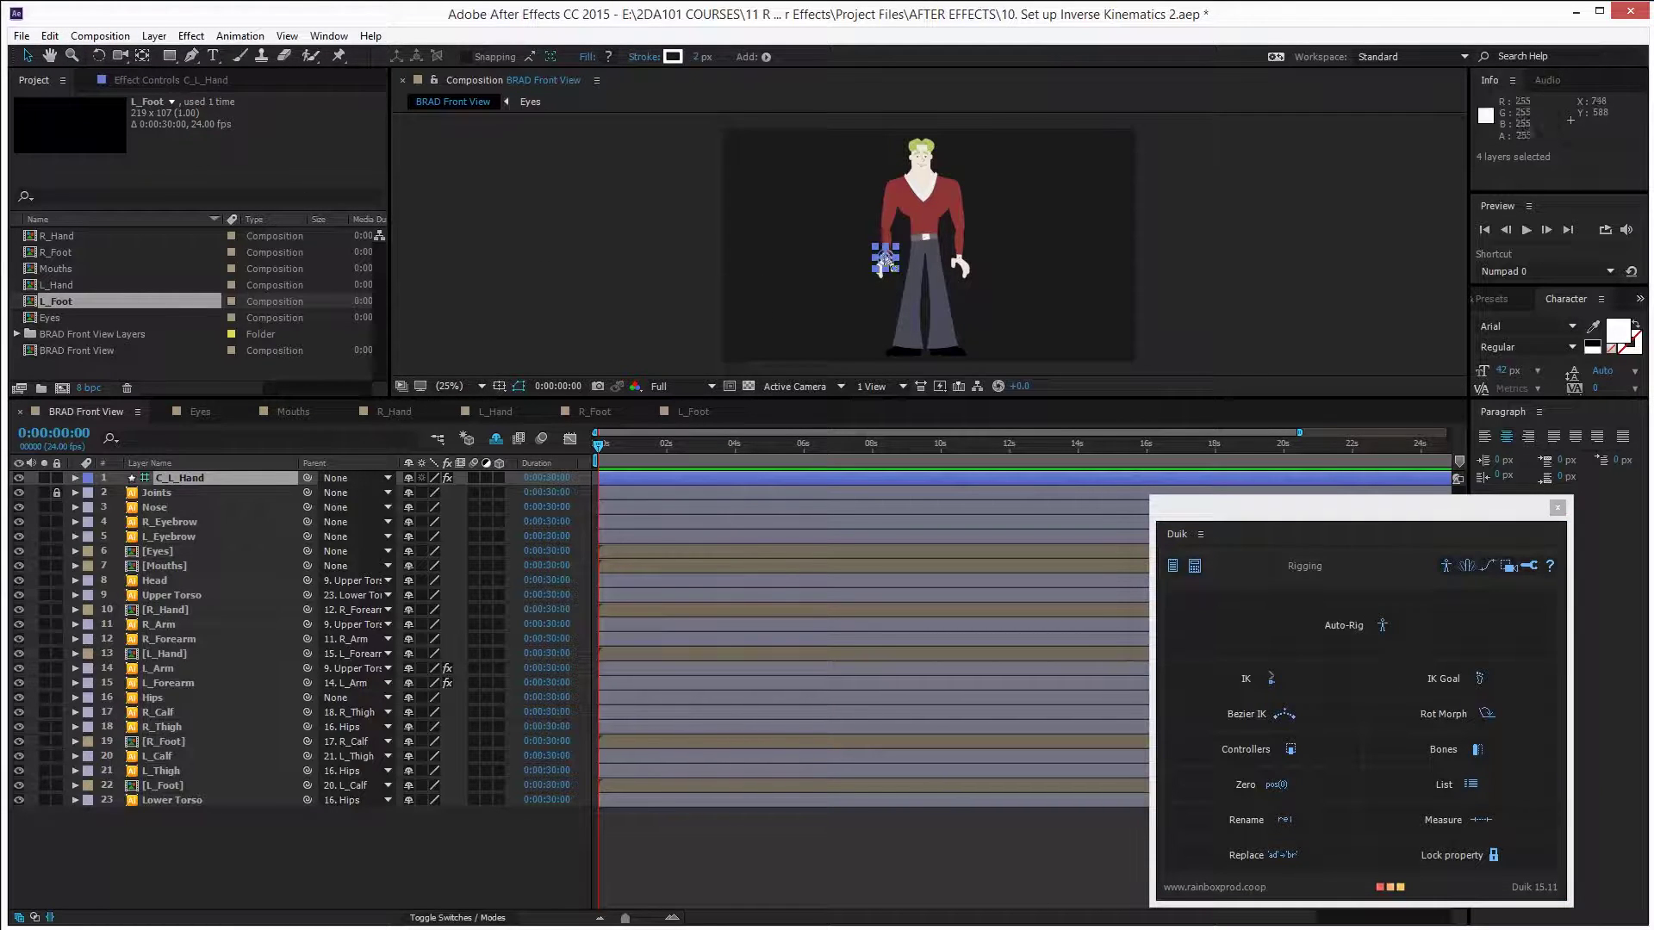
{"action": "key", "text": "grave"}
{"action": "left_click_drag", "start_coordinate": [669, 546], "coordinate": [665, 506]}
{"action": "key", "text": "ctrl+z"}
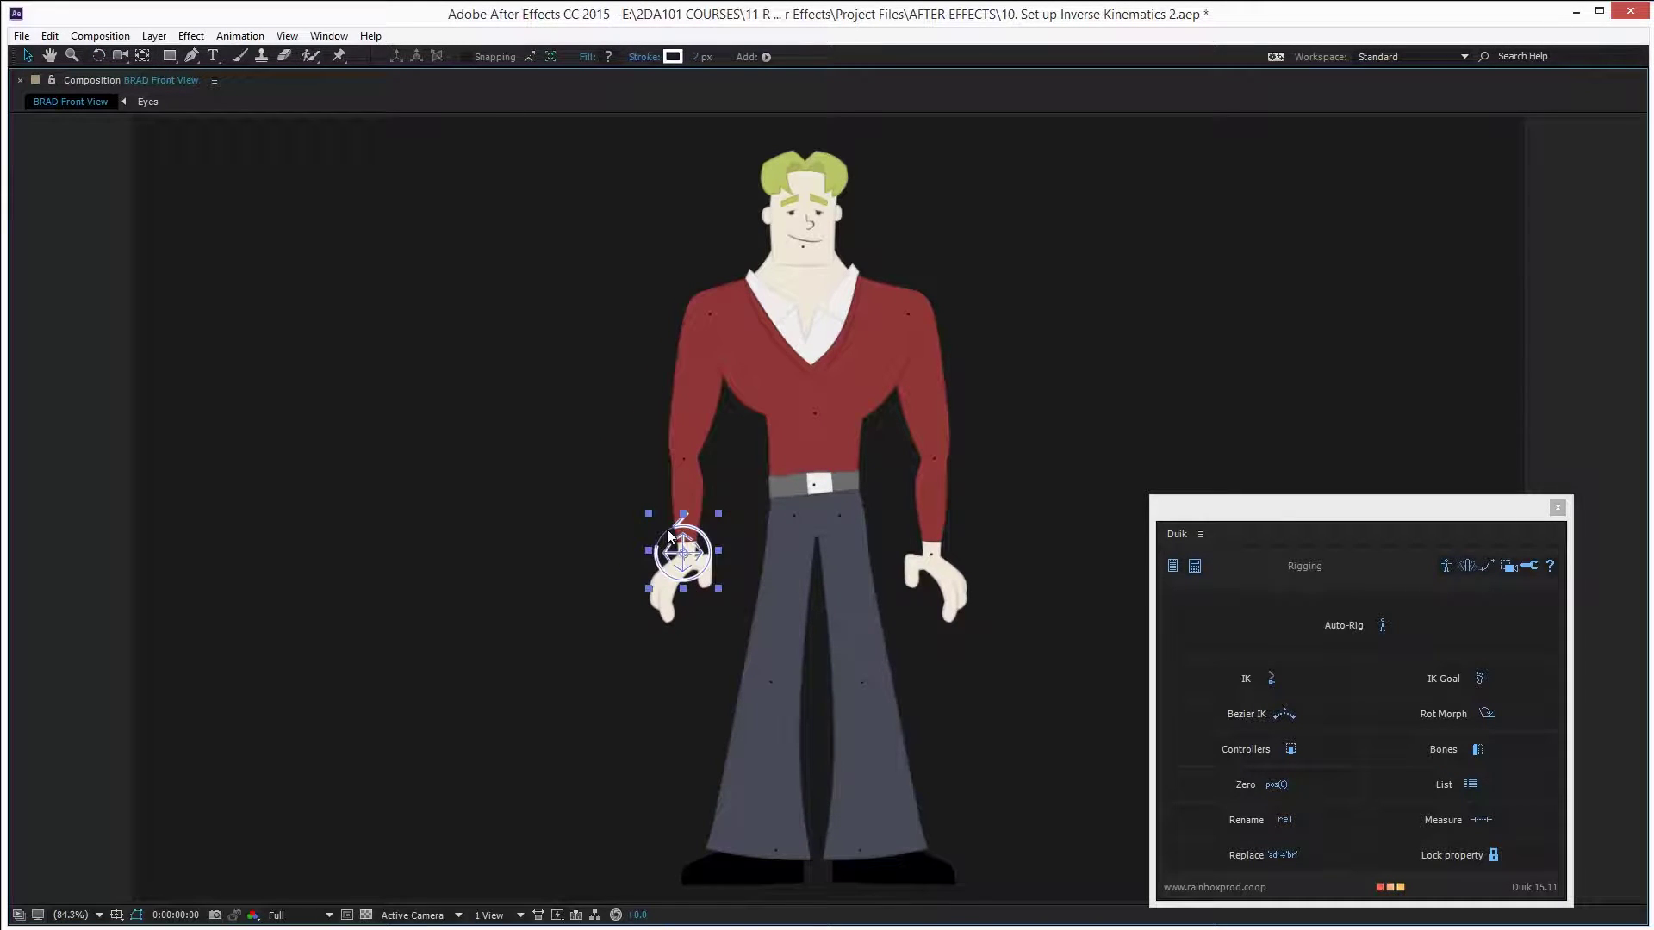
{"action": "key", "text": "grave"}
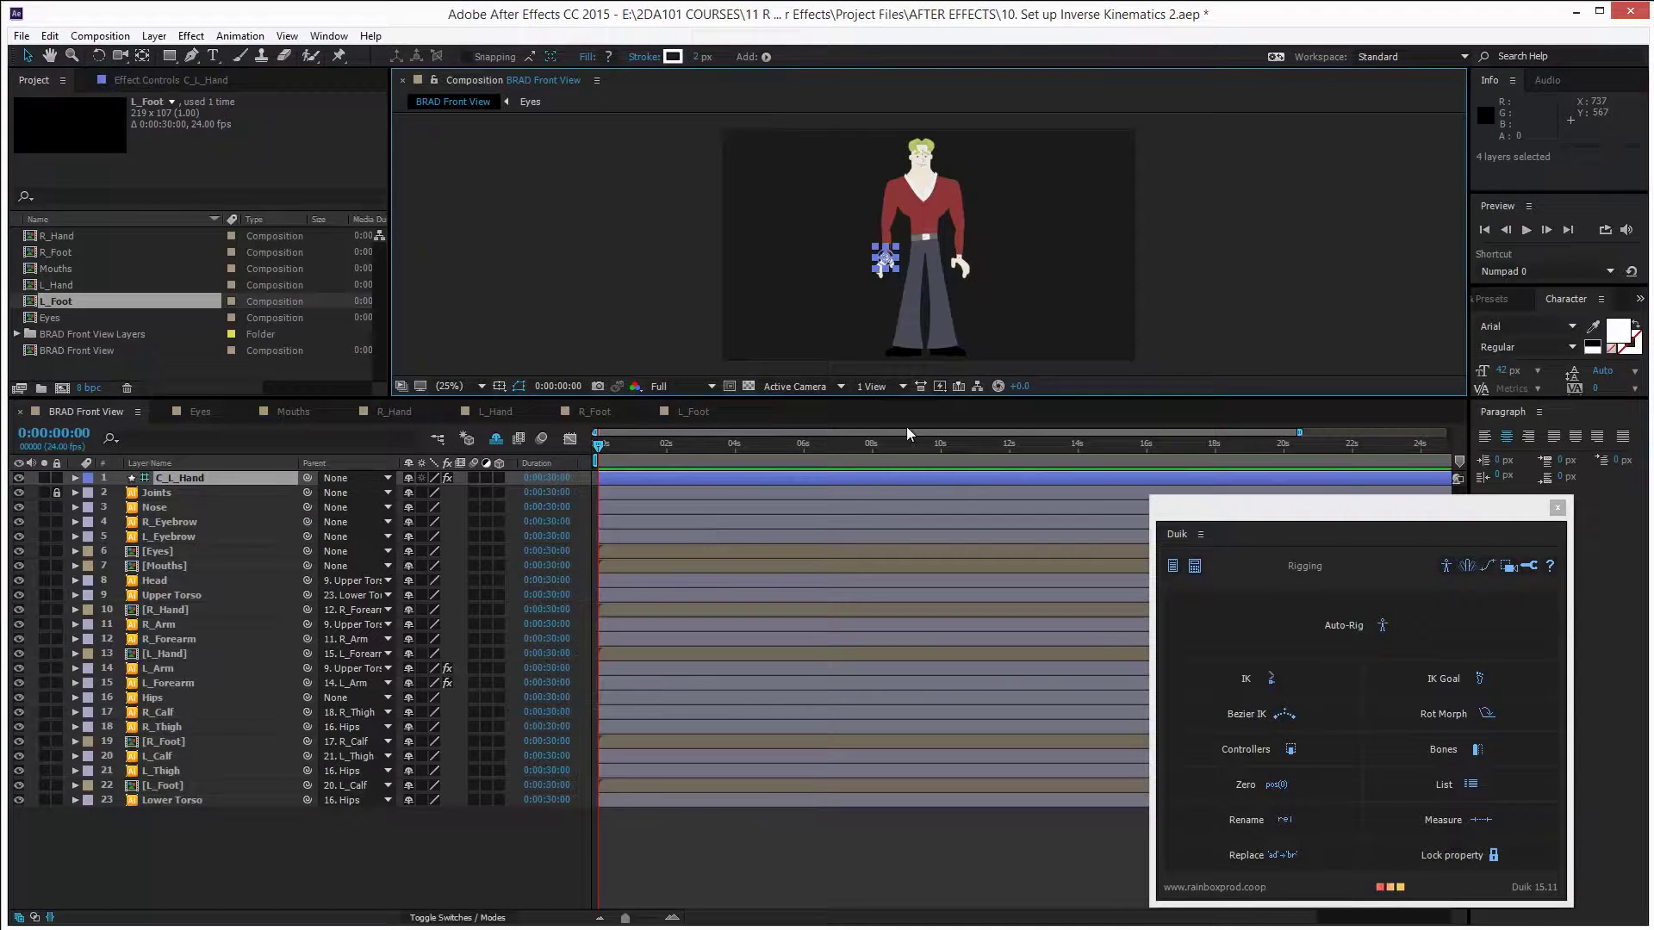
Create a Duik controller, C_R_Hand, for Brad's right hand
{"action": "left_click", "coordinate": [970, 265]}
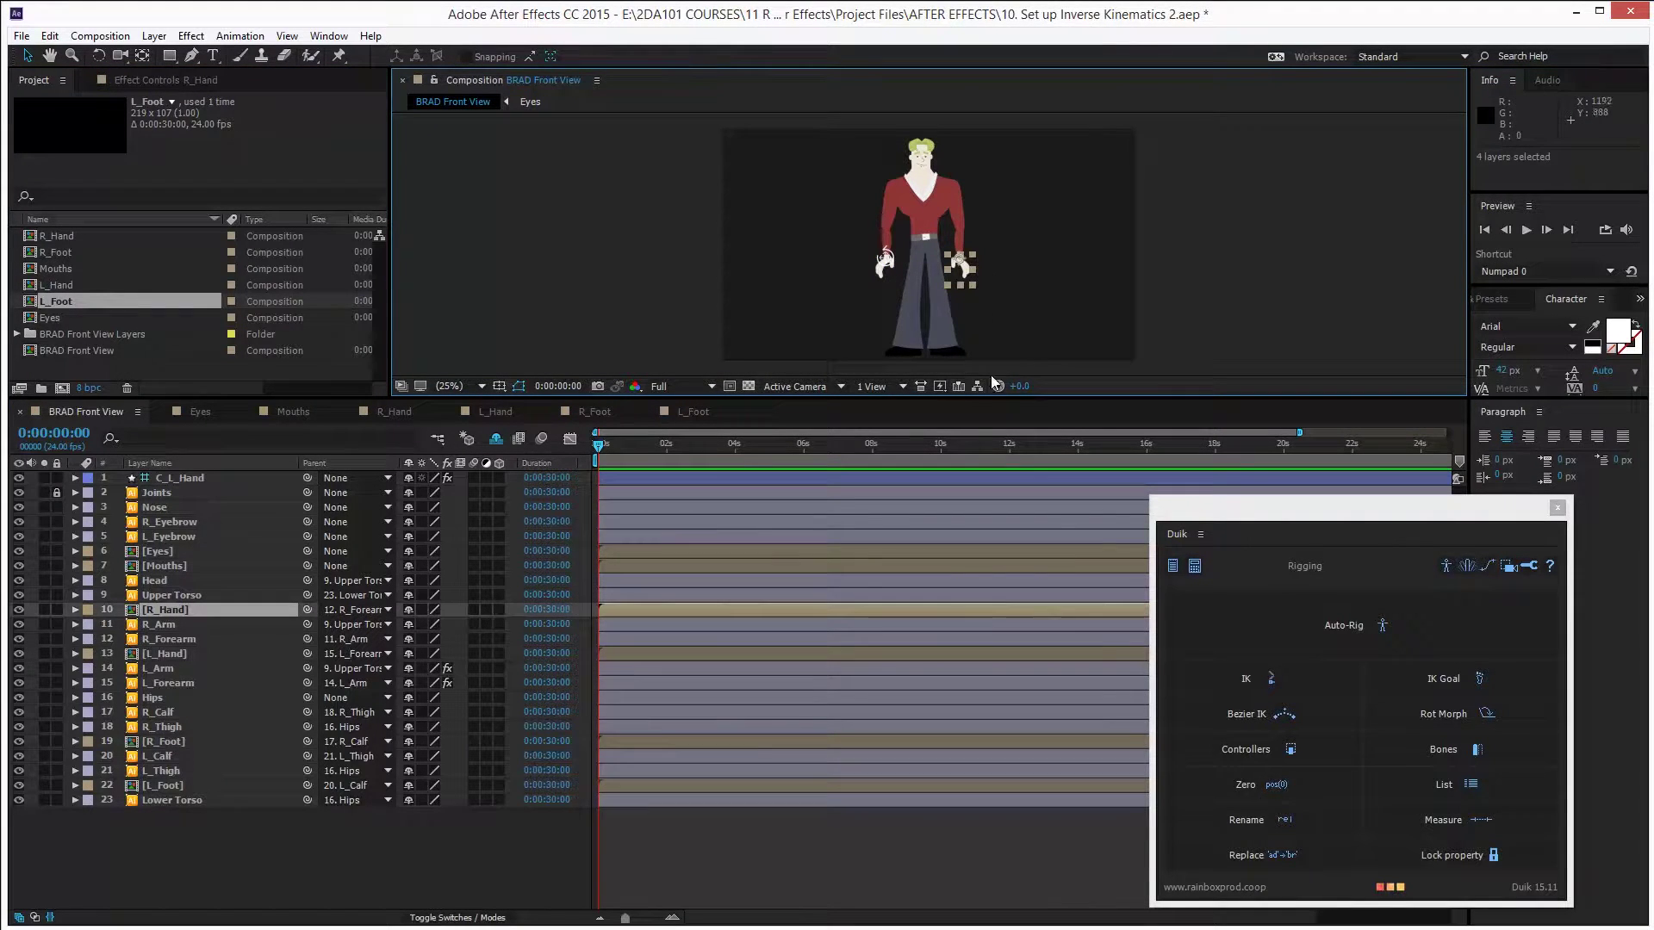
{"action": "left_click", "coordinate": [1284, 760]}
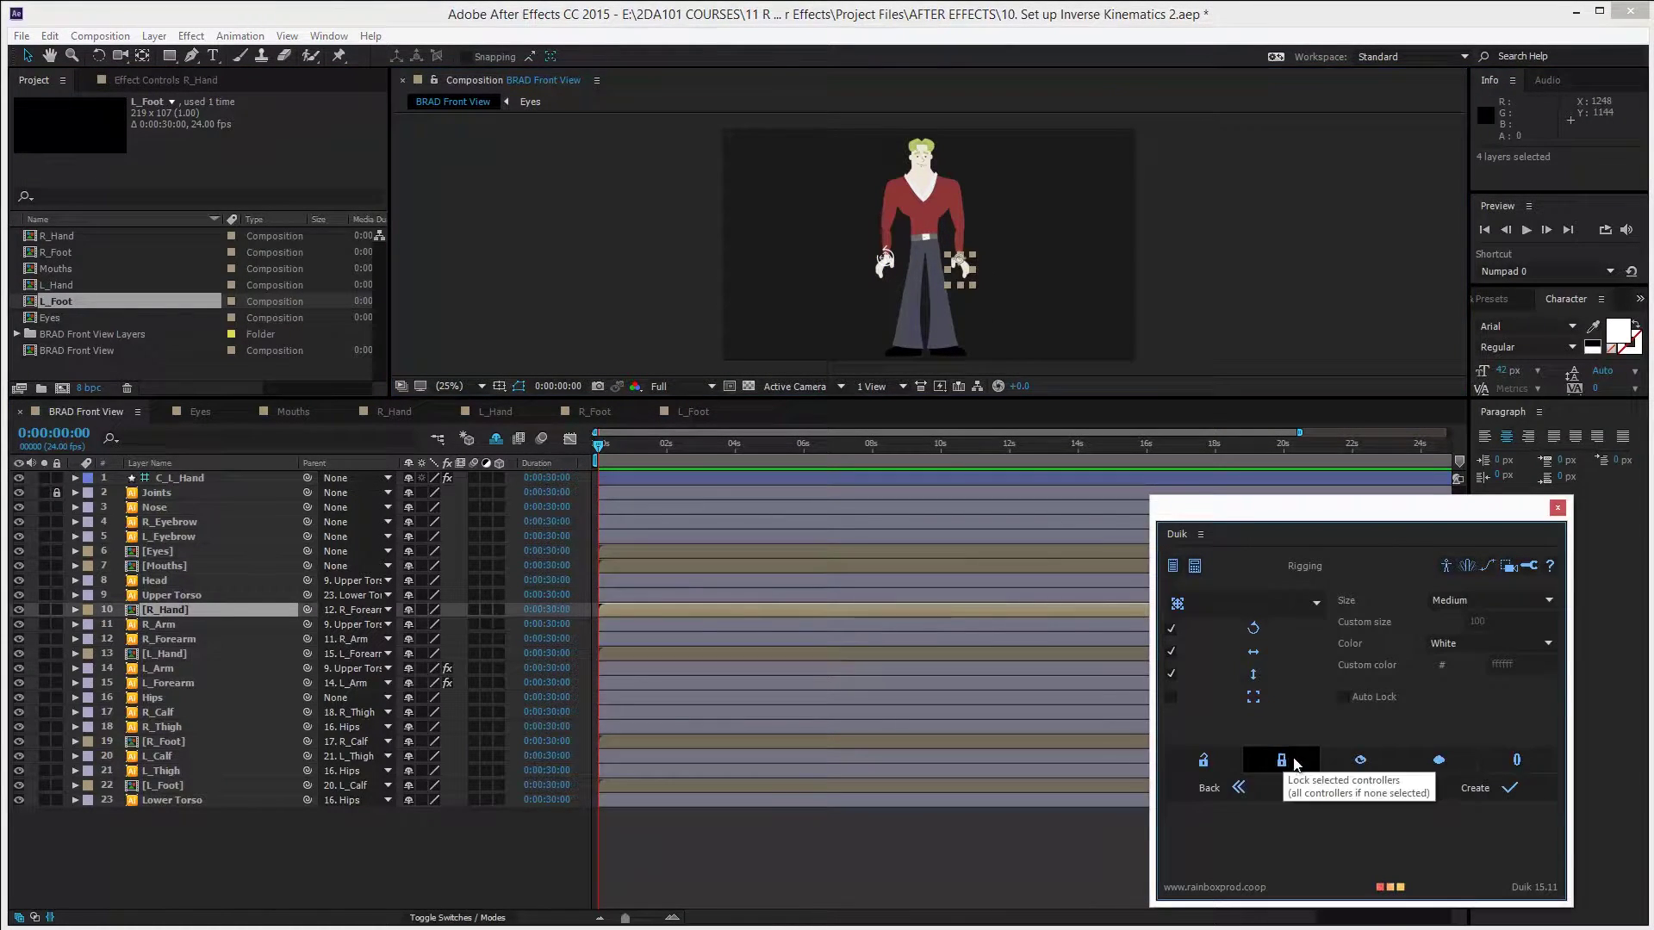
{"action": "left_click", "coordinate": [1487, 790]}
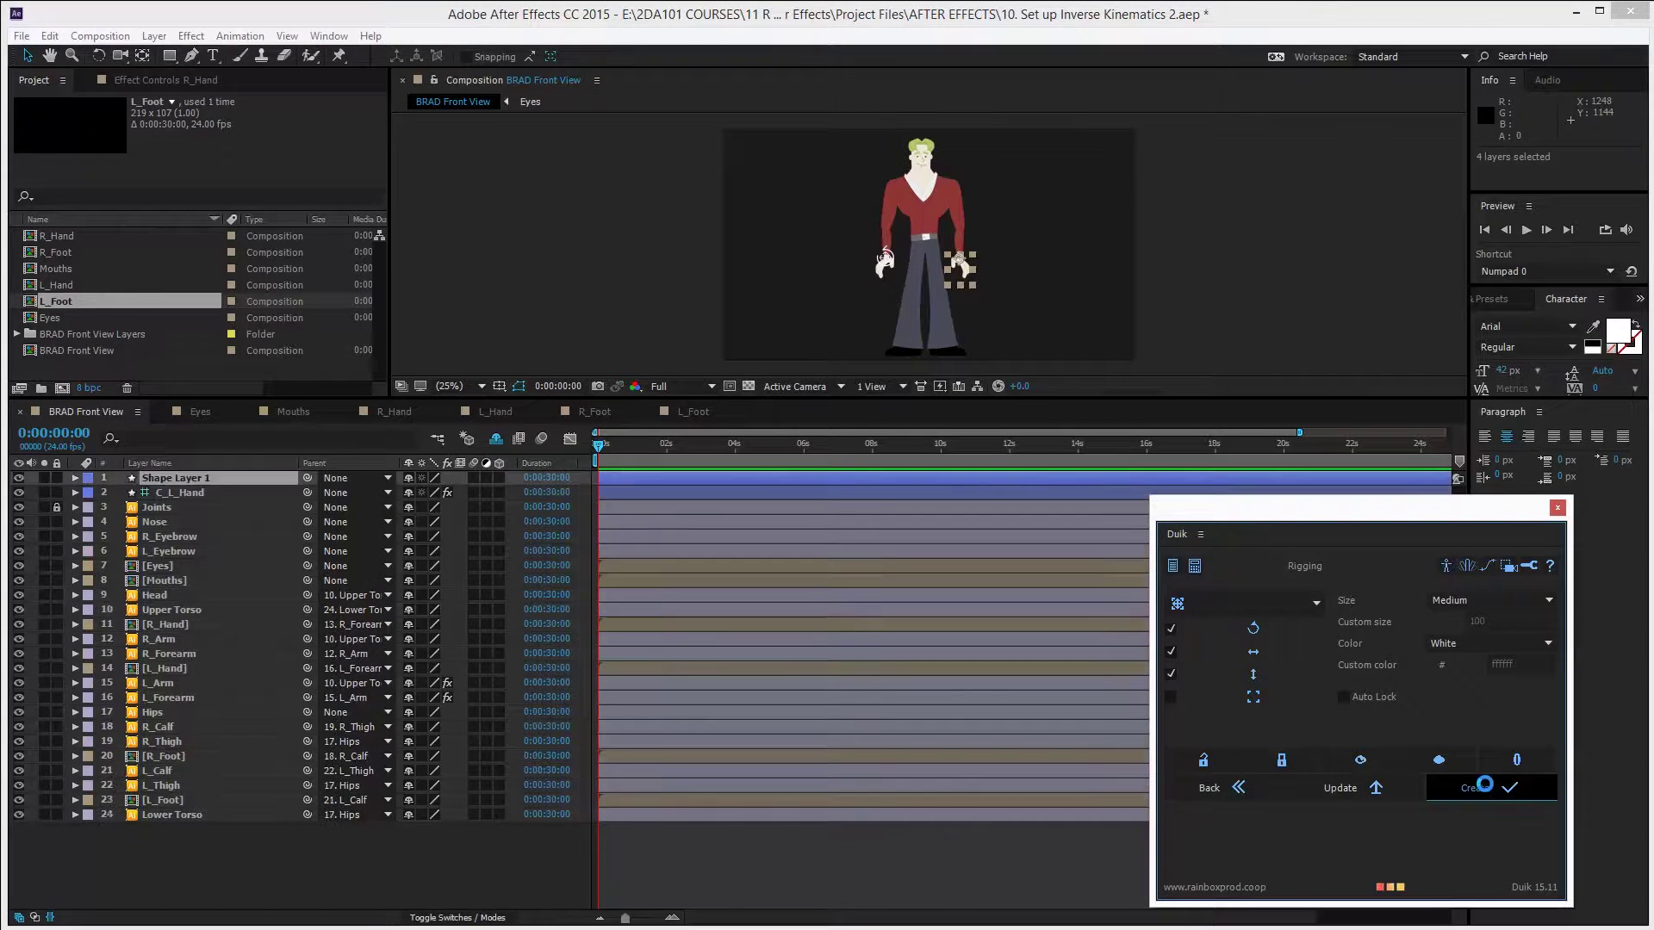
Select R_Hand, R_Forearm, R_Arm and C_R_Hand and apply Duik IK
{"action": "left_click", "coordinate": [168, 624]}
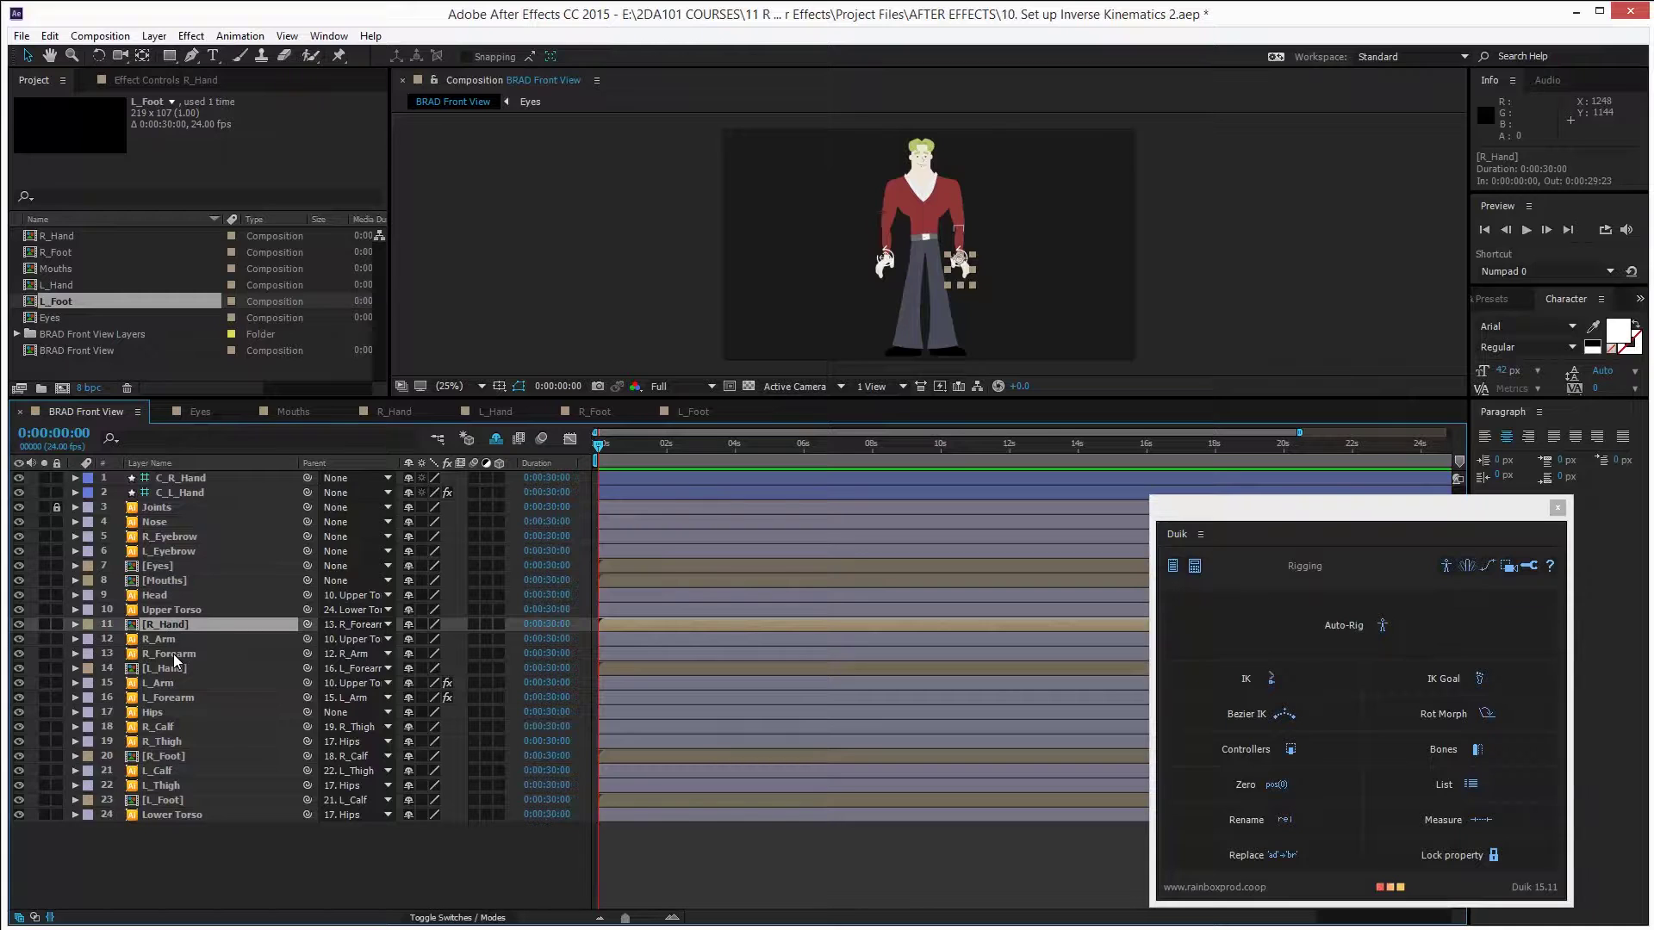
{"action": "left_click", "coordinate": [173, 654], "text": "ctrl"}
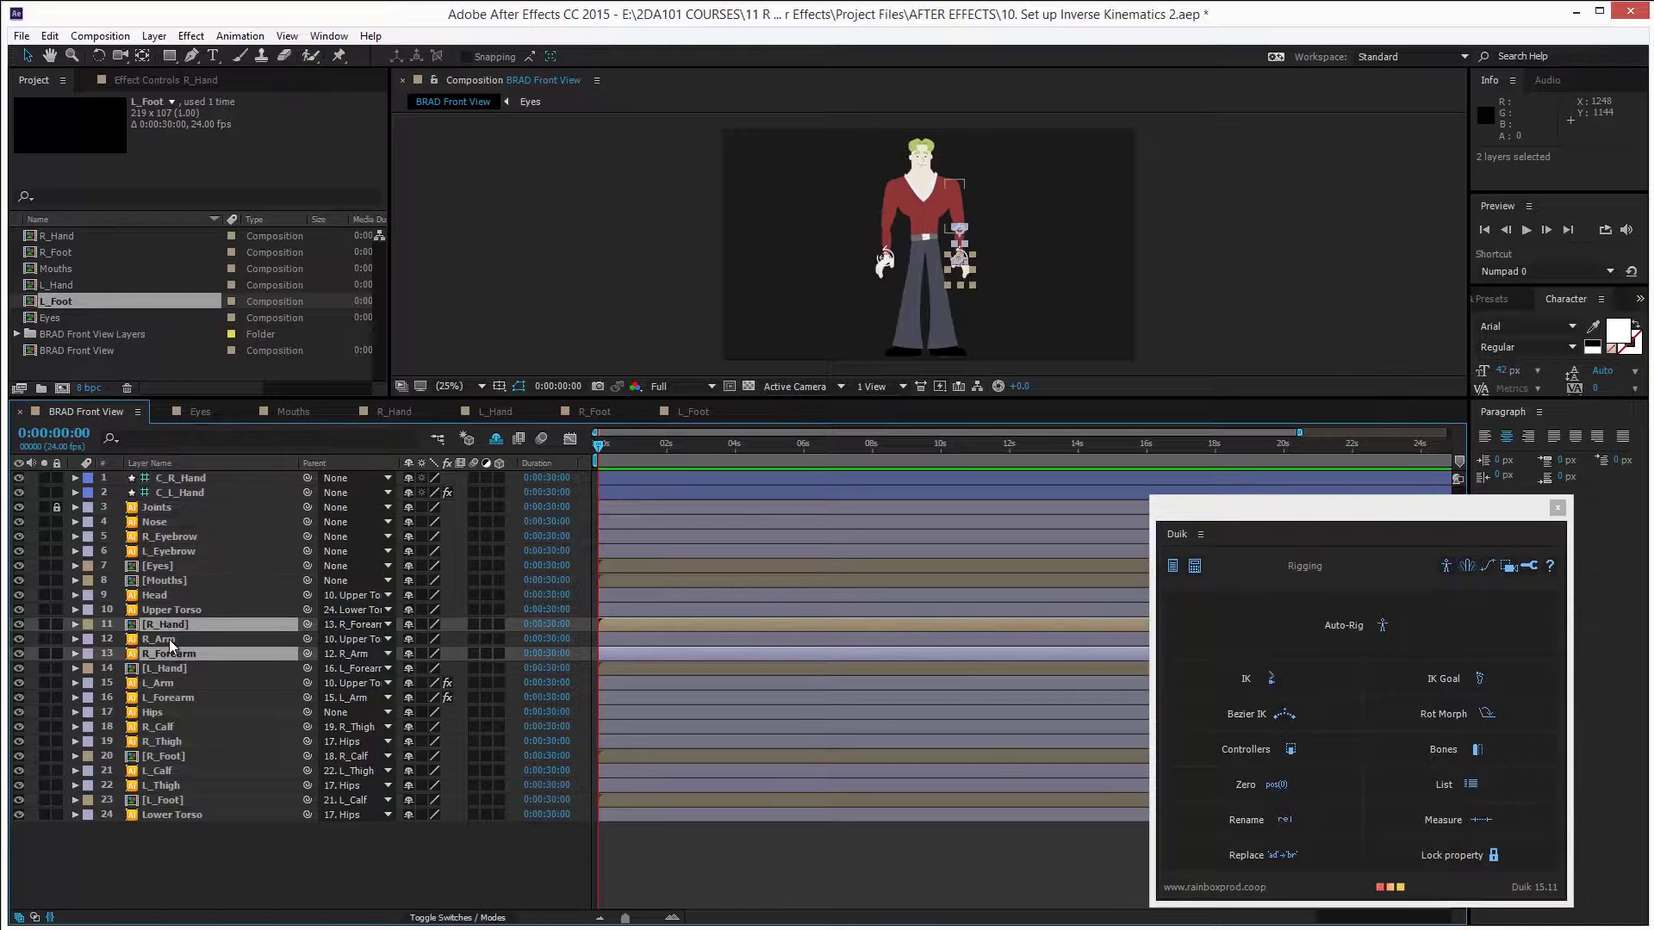
{"action": "left_click", "coordinate": [169, 640], "text": "ctrl"}
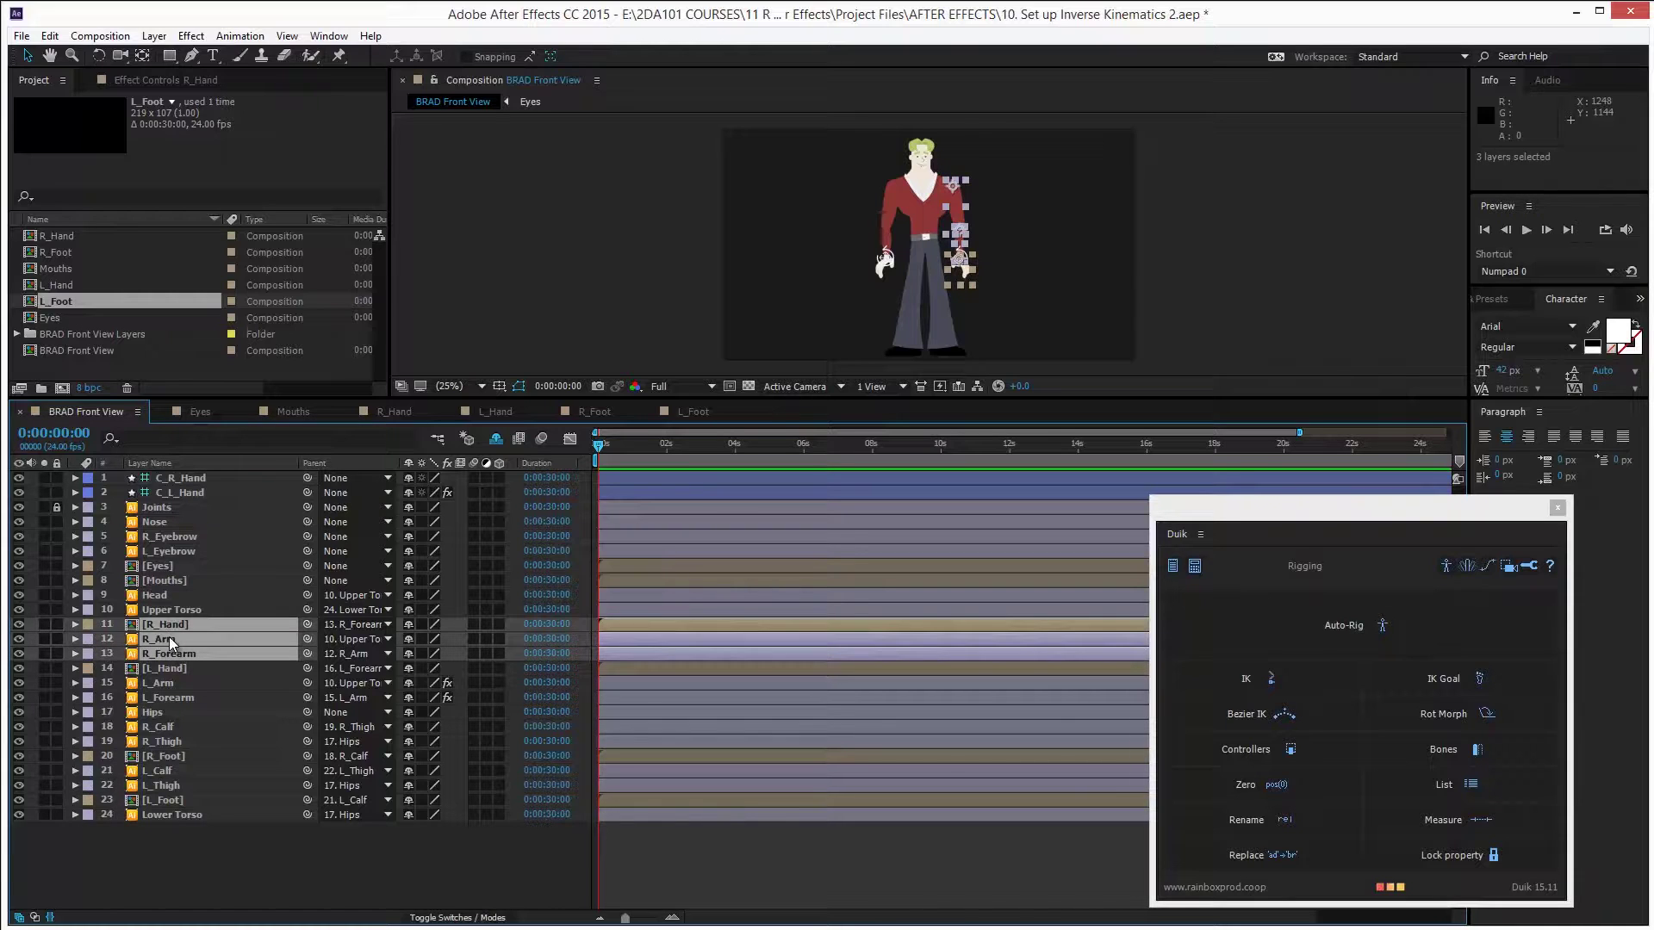
{"action": "left_click", "coordinate": [186, 477], "text": "ctrl"}
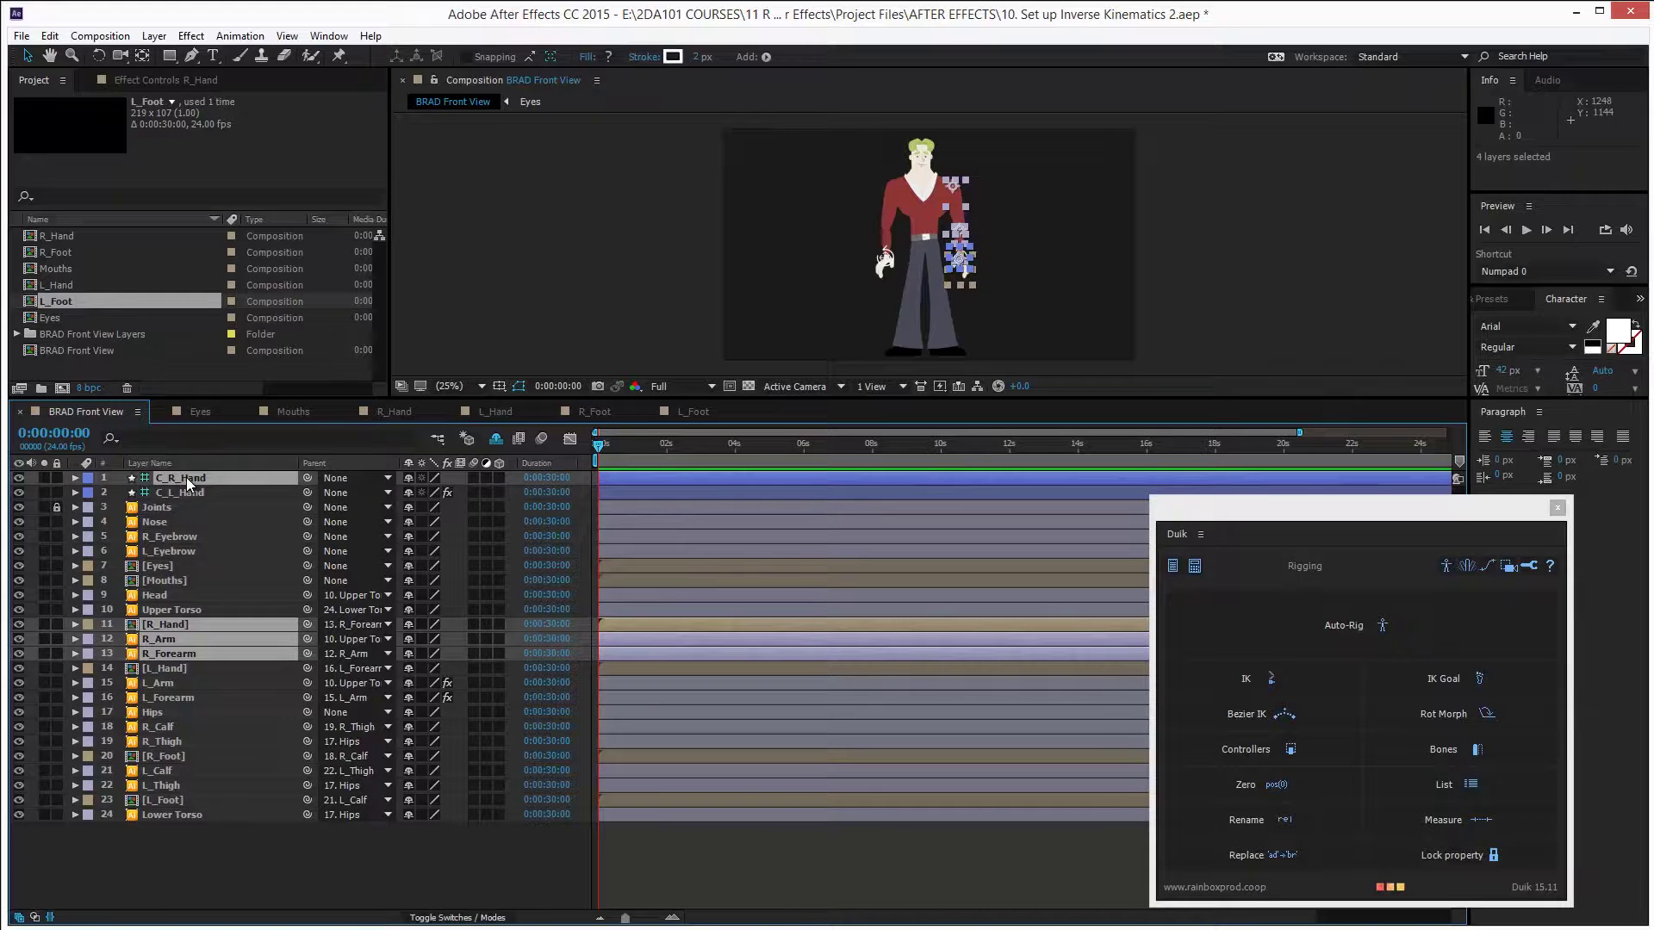
{"action": "left_click", "coordinate": [1247, 680]}
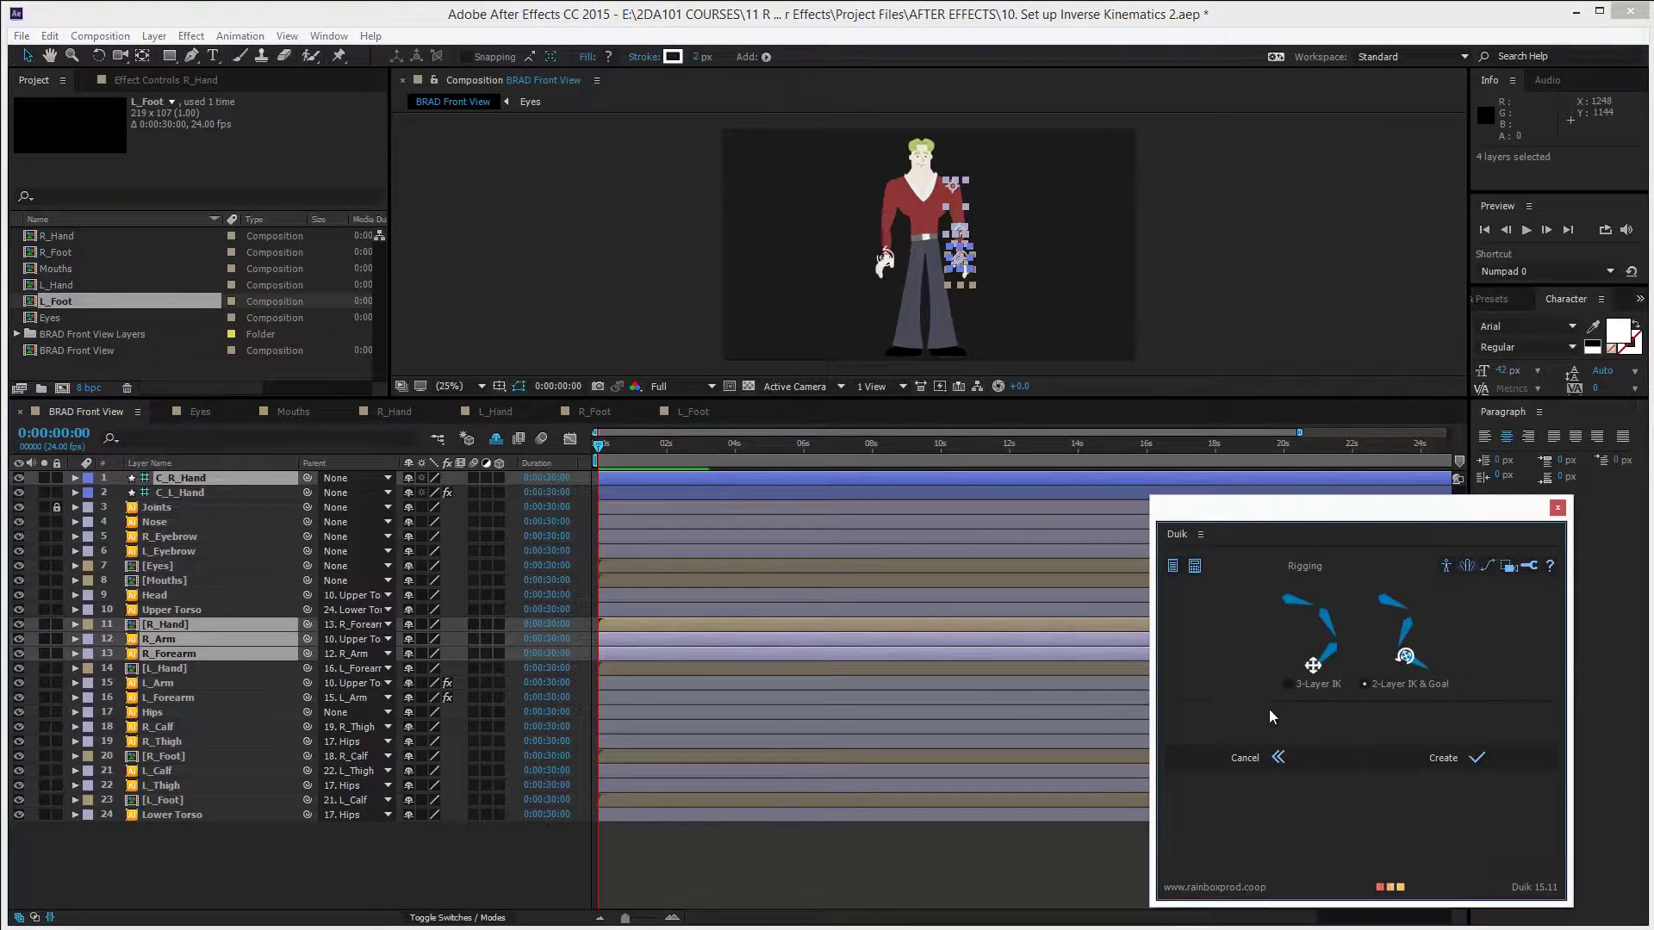
{"action": "left_click", "coordinate": [1430, 761]}
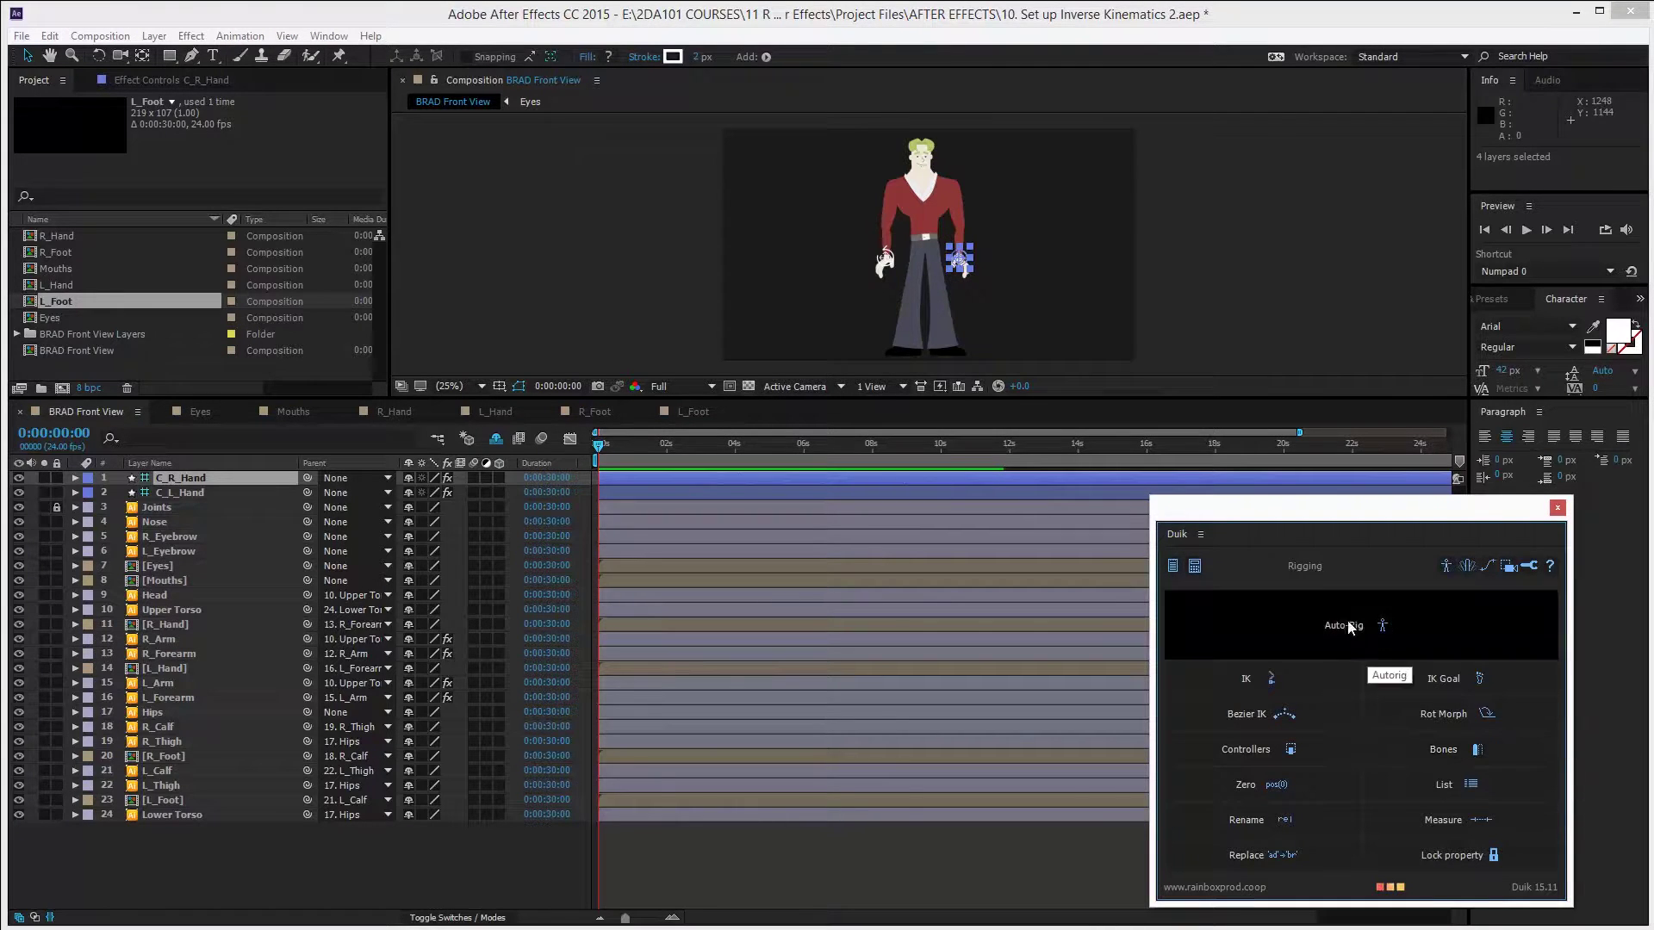
Test the right arm IK by dragging C_R_Hand in the maximised viewer
{"action": "left_click", "coordinate": [1001, 269]}
{"action": "key", "text": "grave"}
{"action": "mouse_move", "coordinate": [930, 553]}
{"action": "left_mouse_down"}
{"action": "mouse_move", "coordinate": [979, 483]}
{"action": "mouse_move", "coordinate": [976, 544]}
{"action": "mouse_move", "coordinate": [951, 559]}
{"action": "left_mouse_up"}
{"action": "key", "text": "grave"}
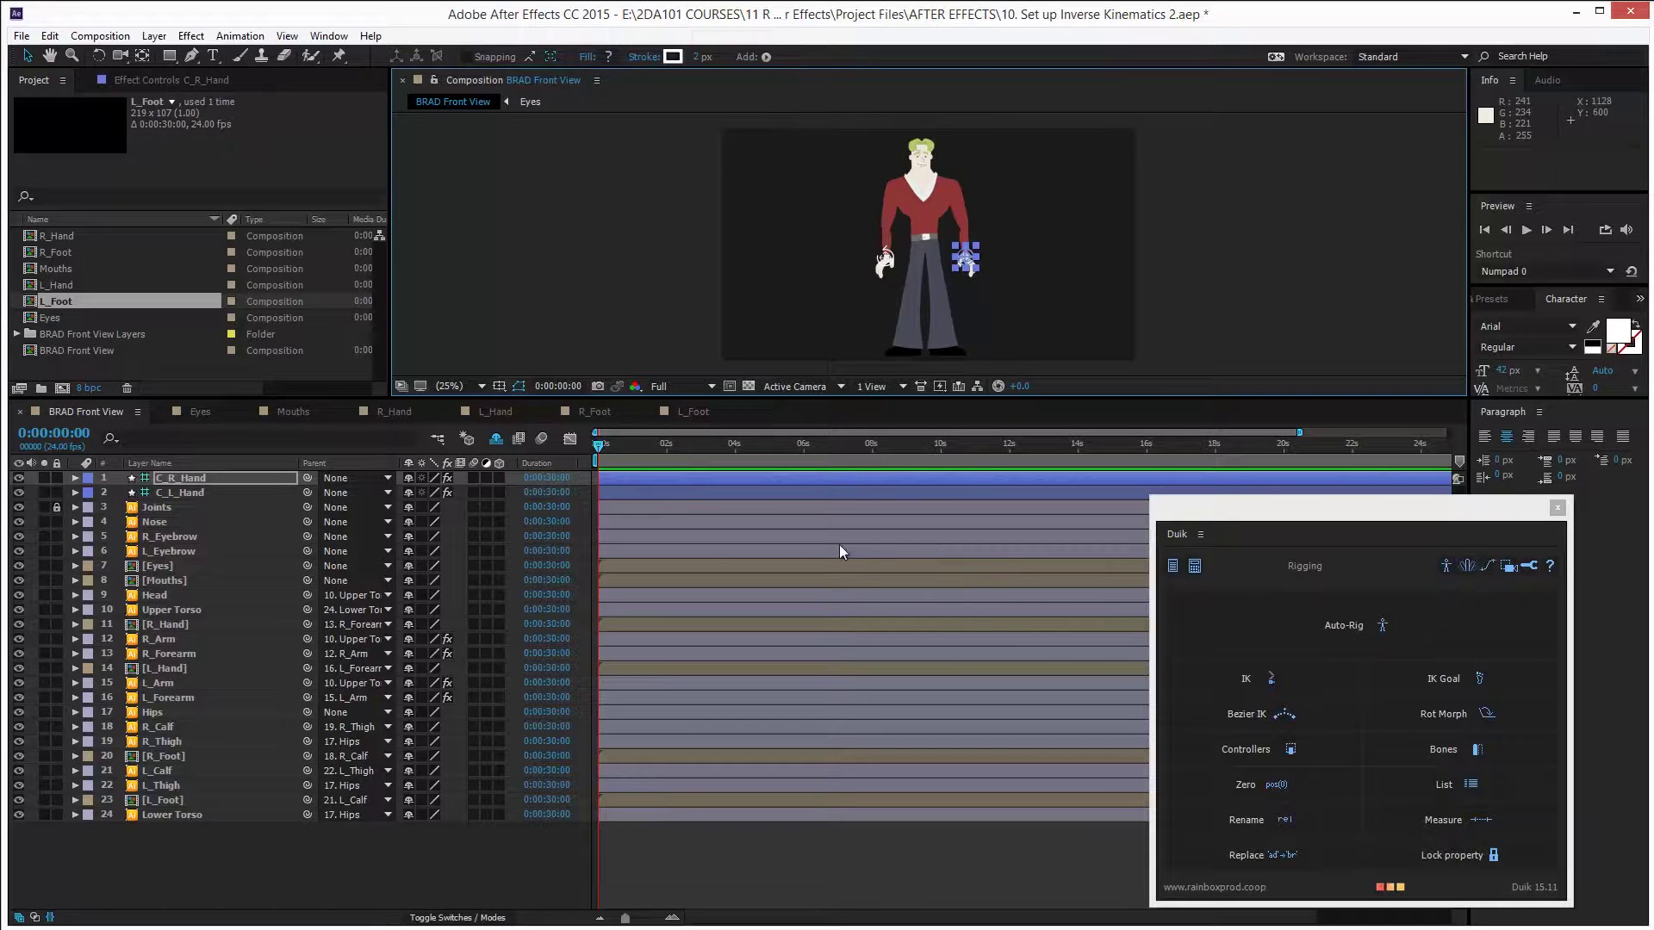
{"action": "left_click", "coordinate": [17, 506]}
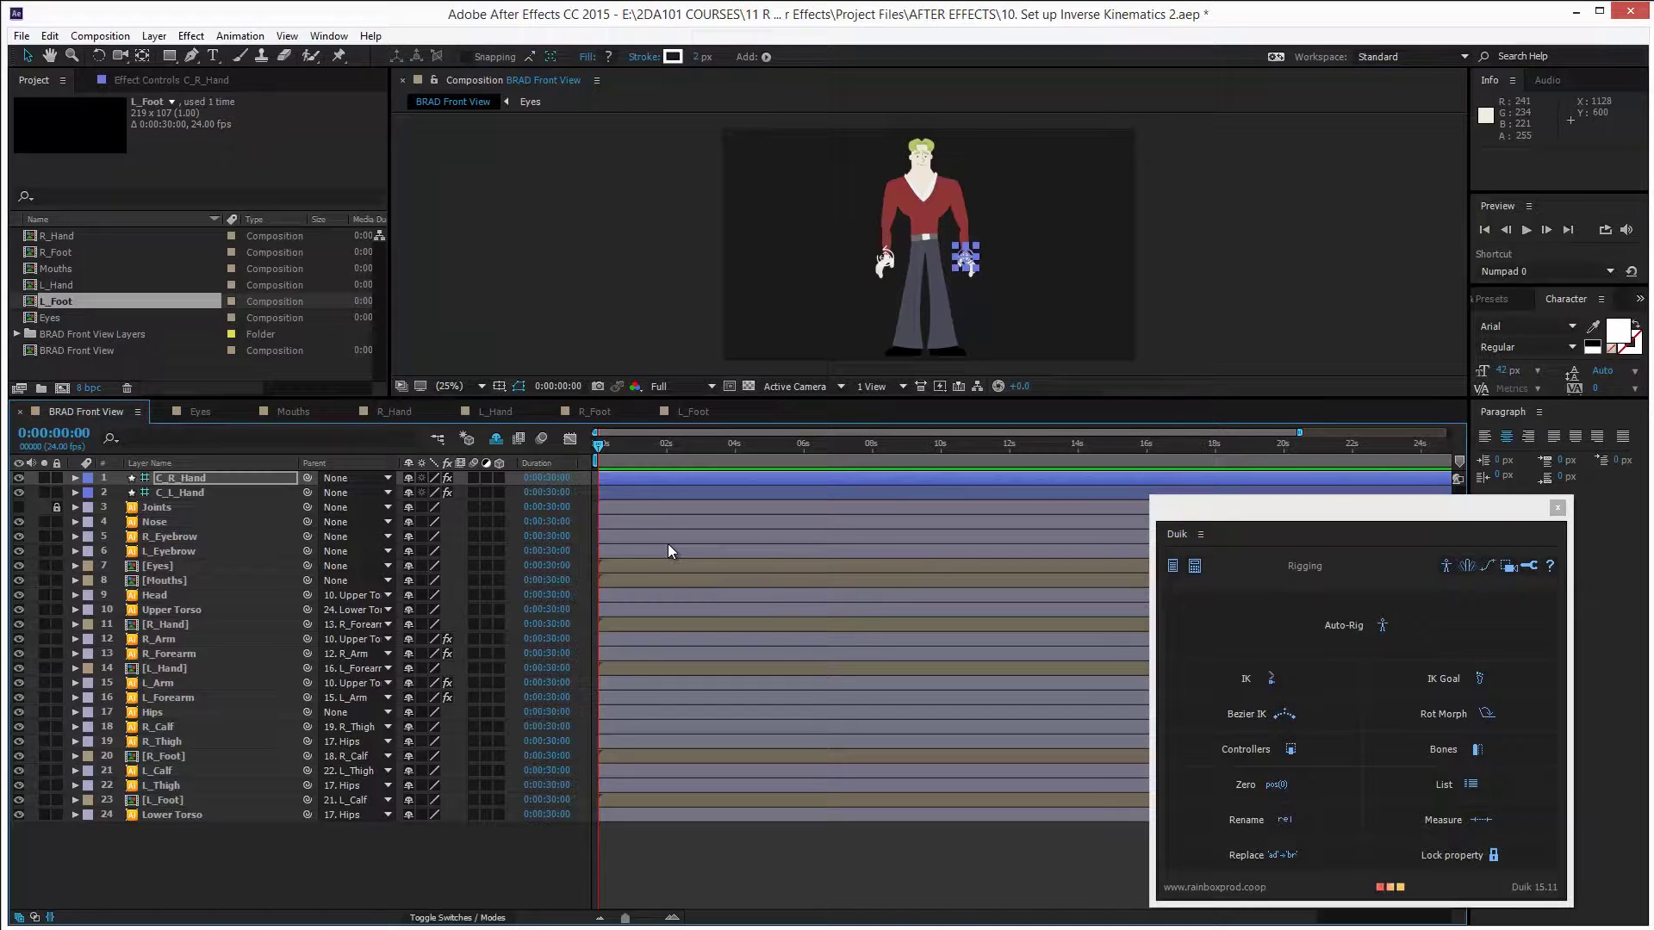
{"action": "left_click", "coordinate": [902, 351]}
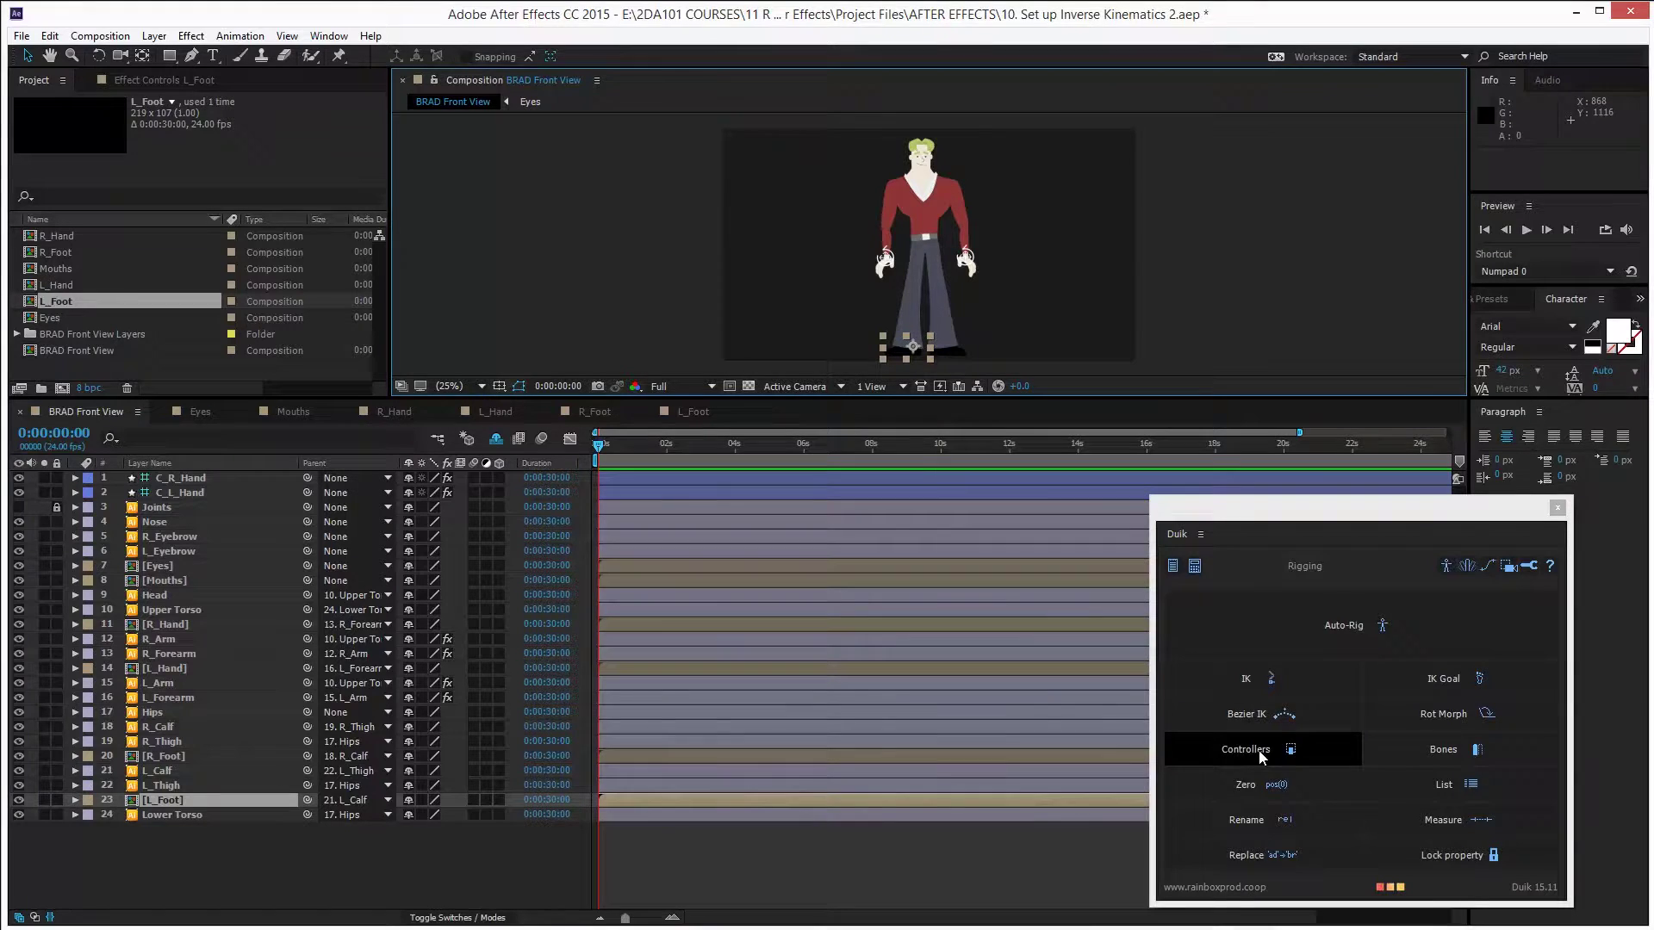
Create the C_L_Foot controller and select L_Foot, L_Calf, L_Thigh and C_L_Foot
{"action": "left_click", "coordinate": [1289, 749]}
{"action": "left_click", "coordinate": [1475, 790]}
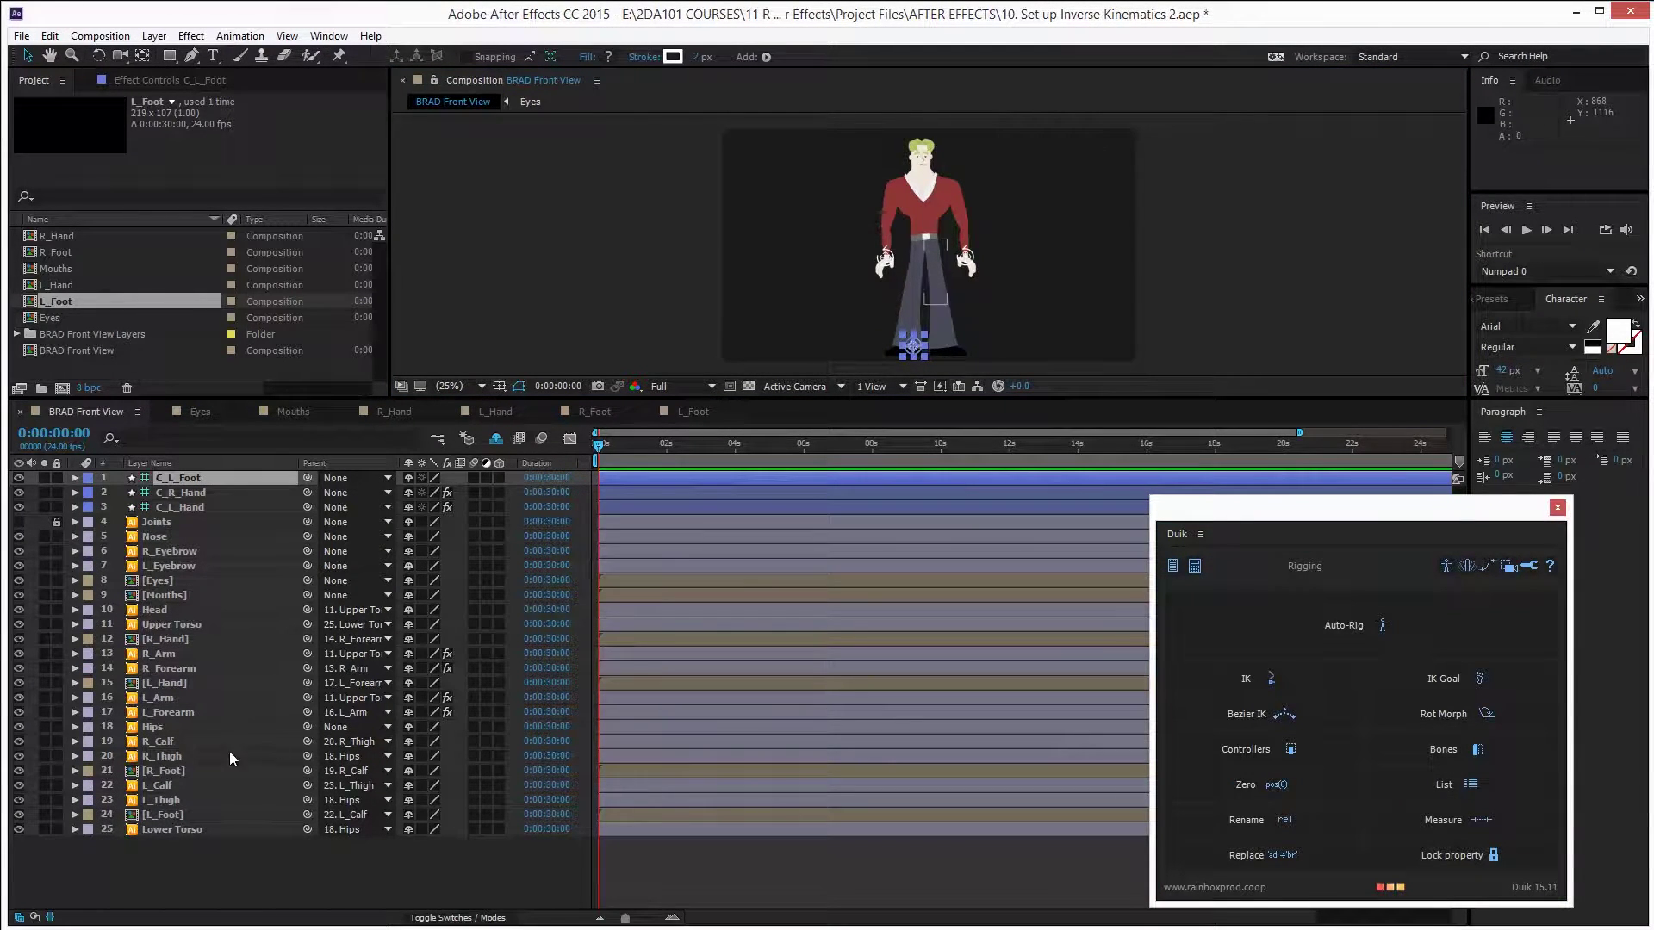
{"action": "left_click", "coordinate": [168, 814]}
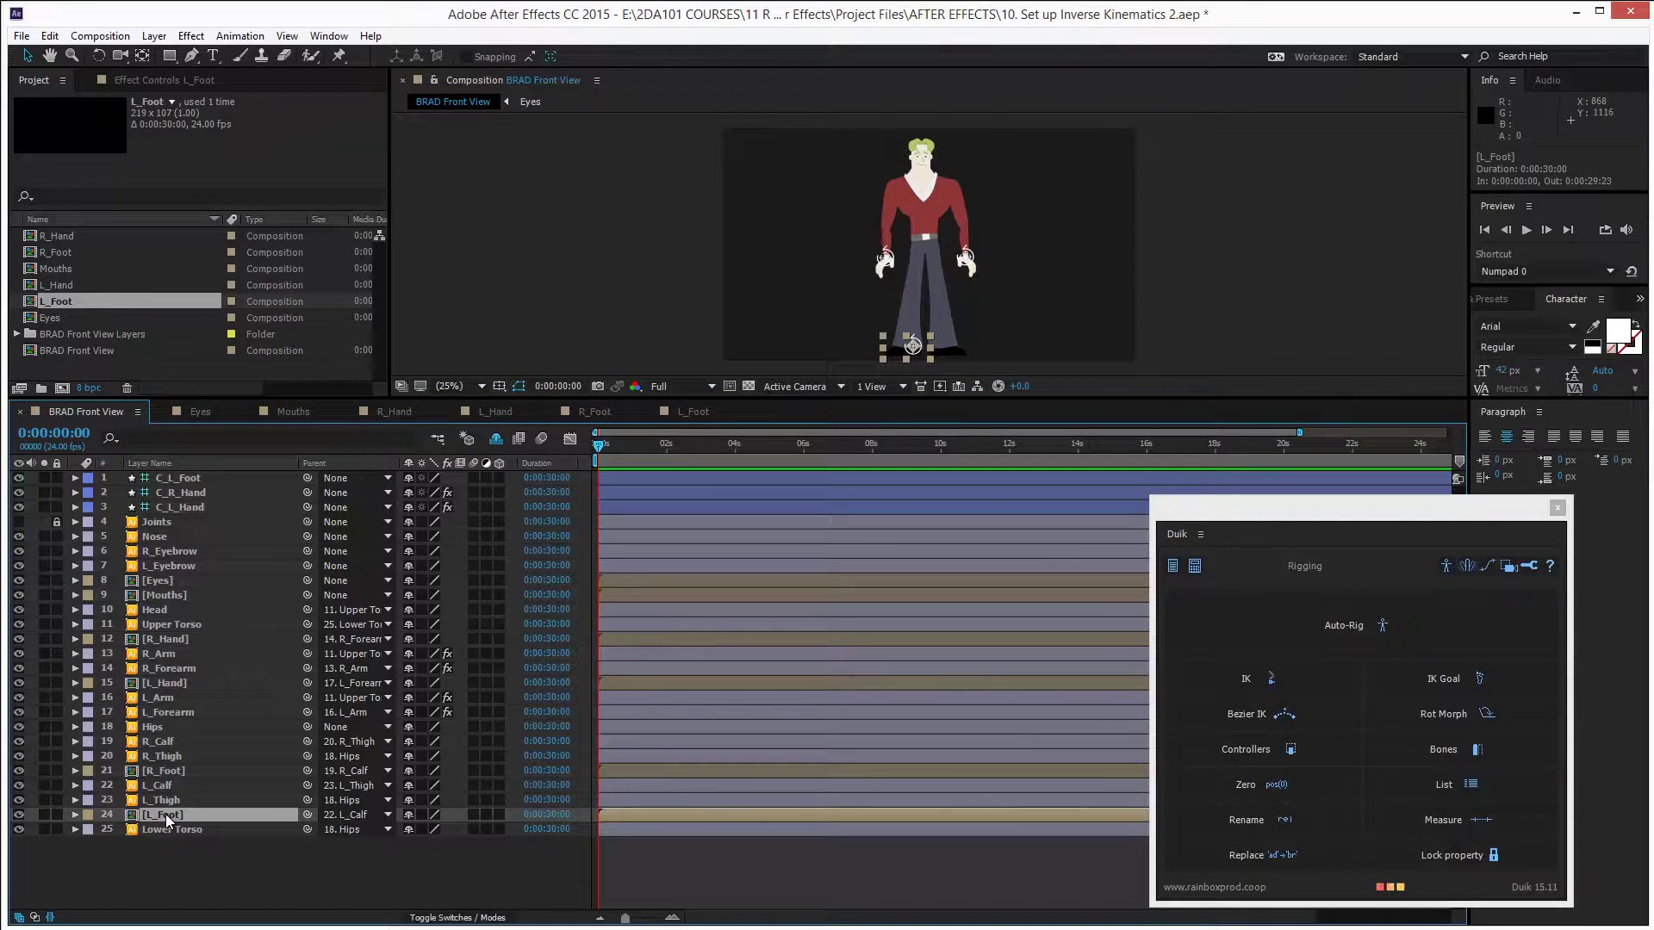
{"action": "left_click", "coordinate": [160, 783], "text": "ctrl"}
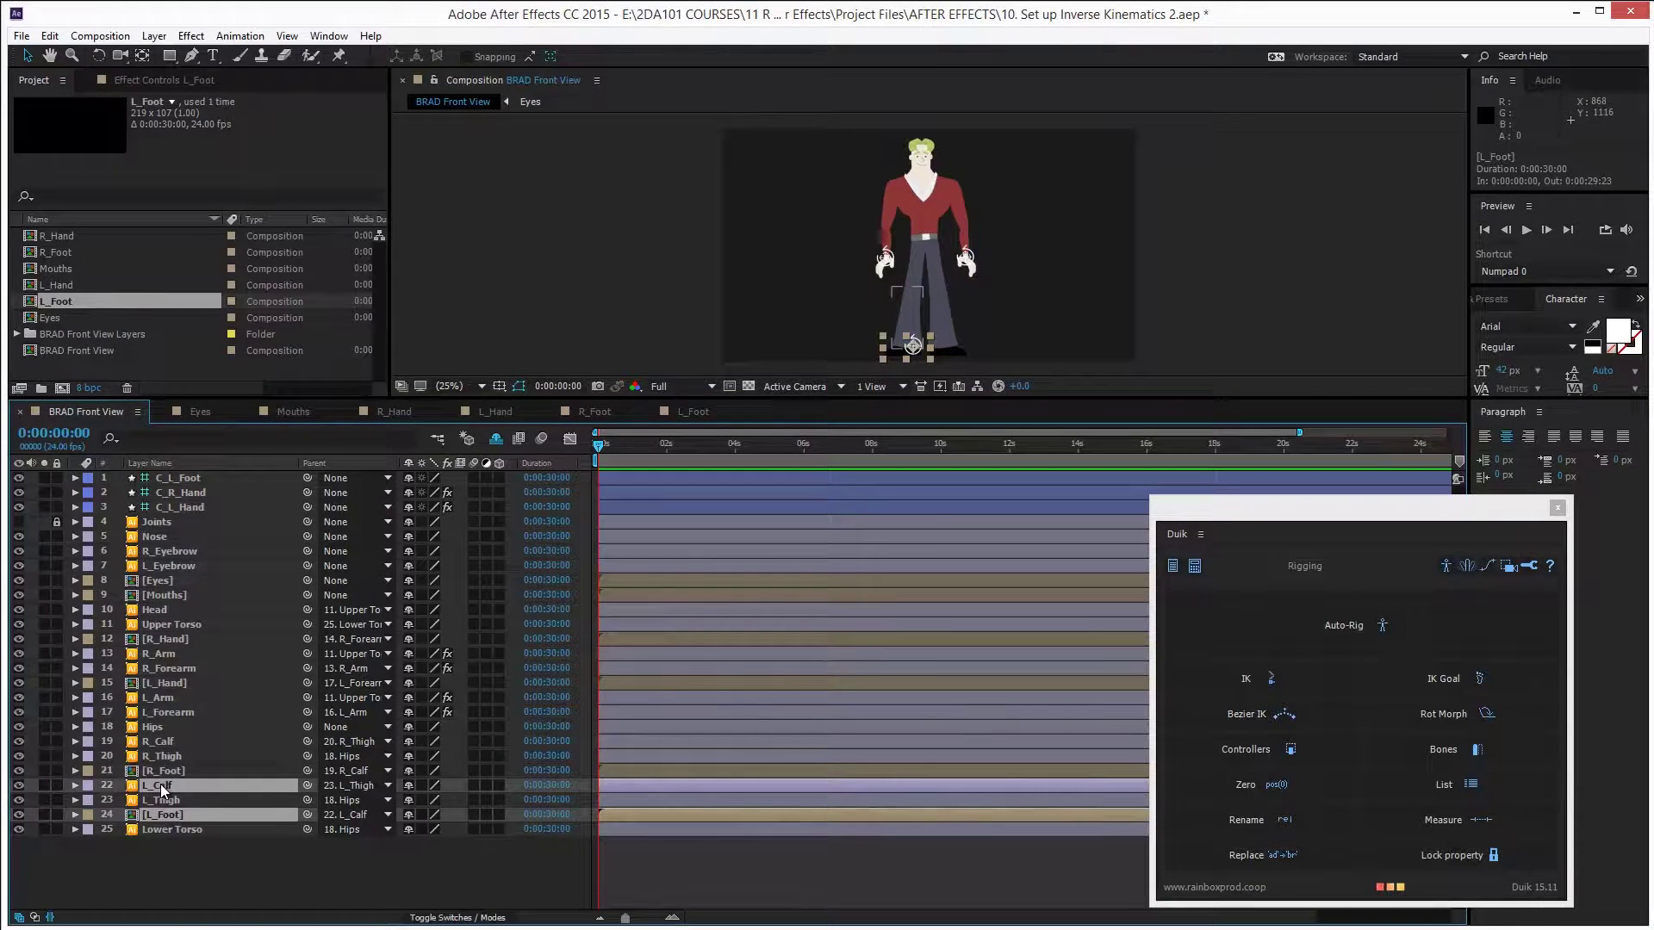
{"action": "left_click", "coordinate": [169, 802], "text": "ctrl"}
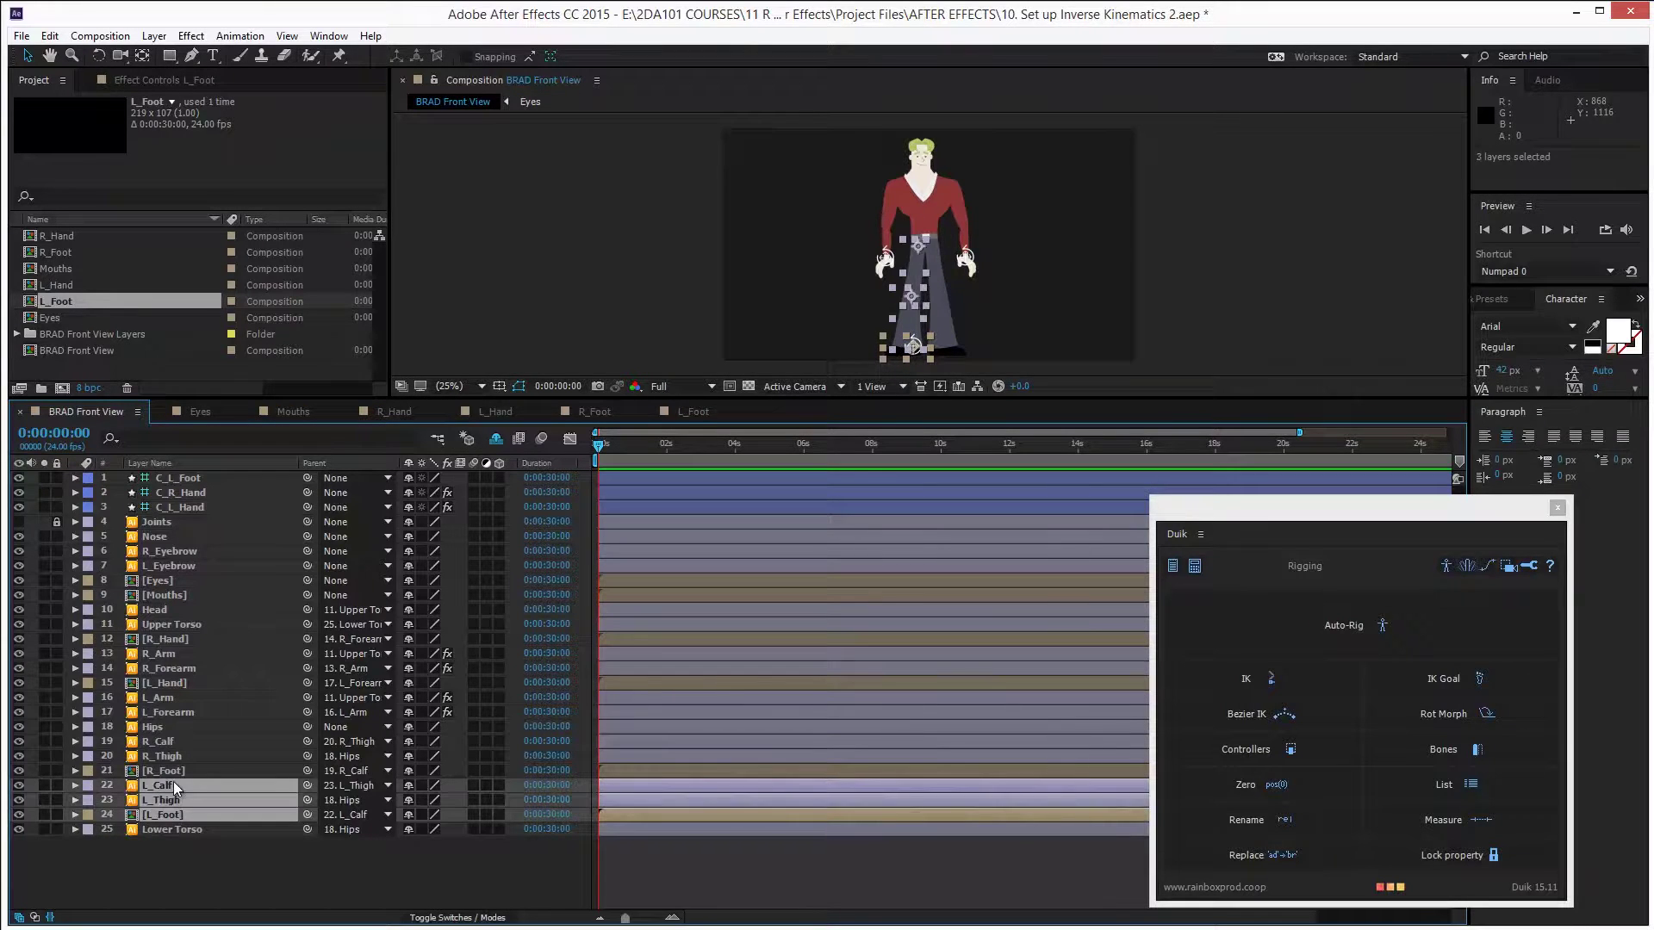
{"action": "left_click", "coordinate": [190, 477], "text": "ctrl"}
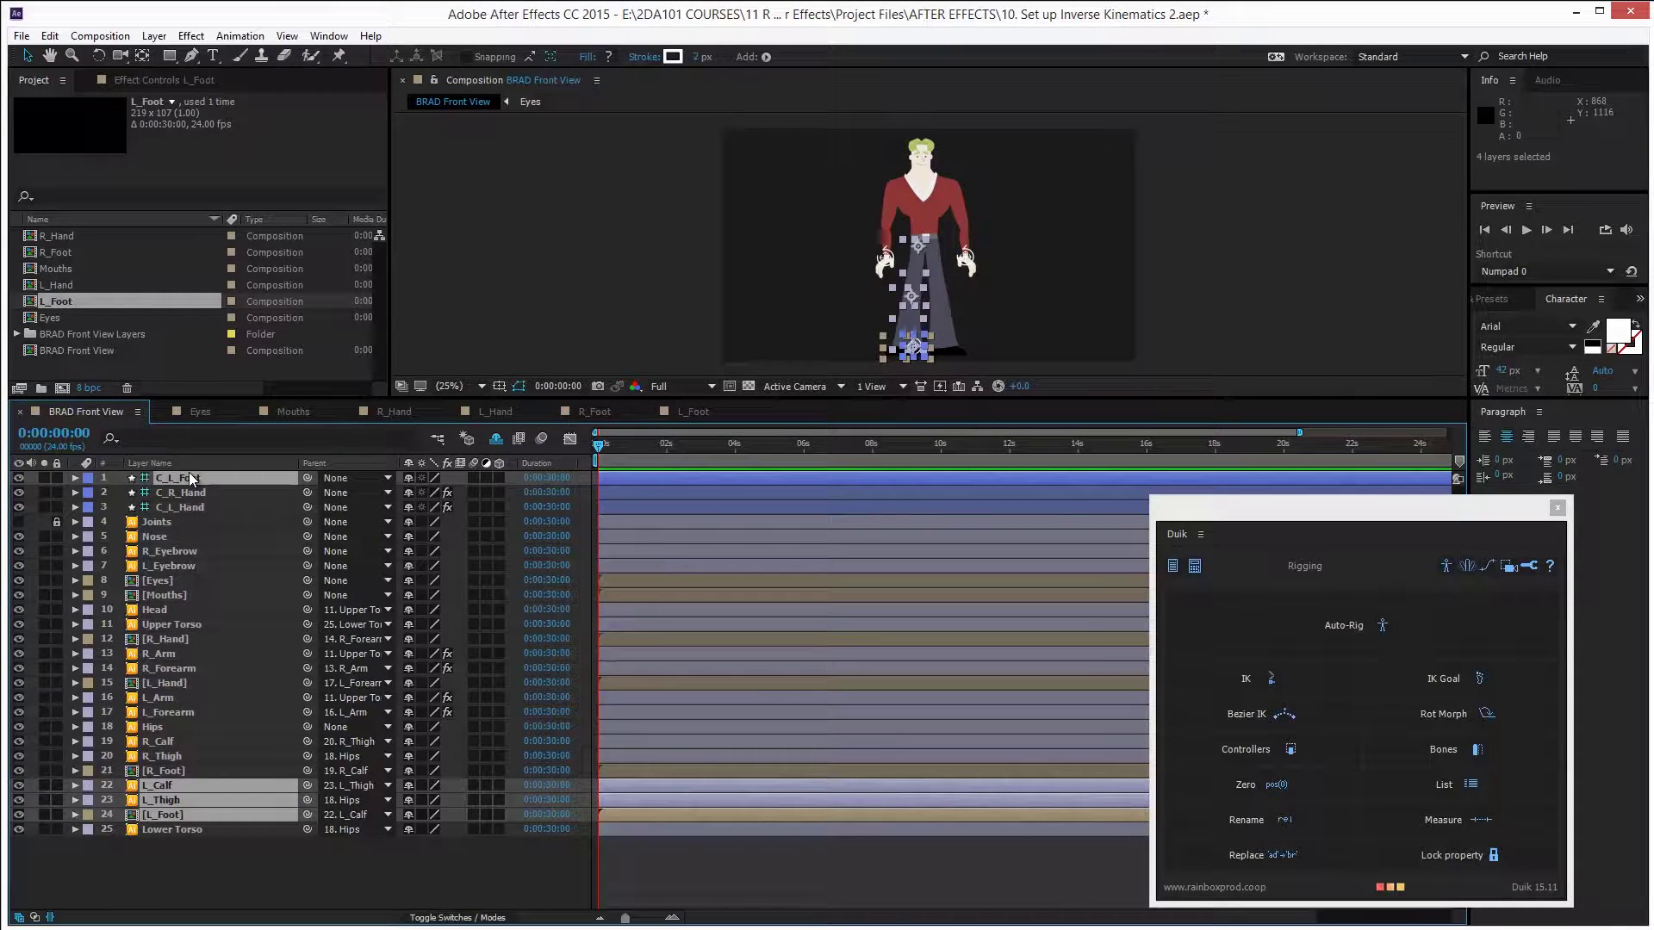
Apply Duik IK to the left leg, test it by dragging C_L_Foot, then undo
{"action": "left_click", "coordinate": [1283, 684]}
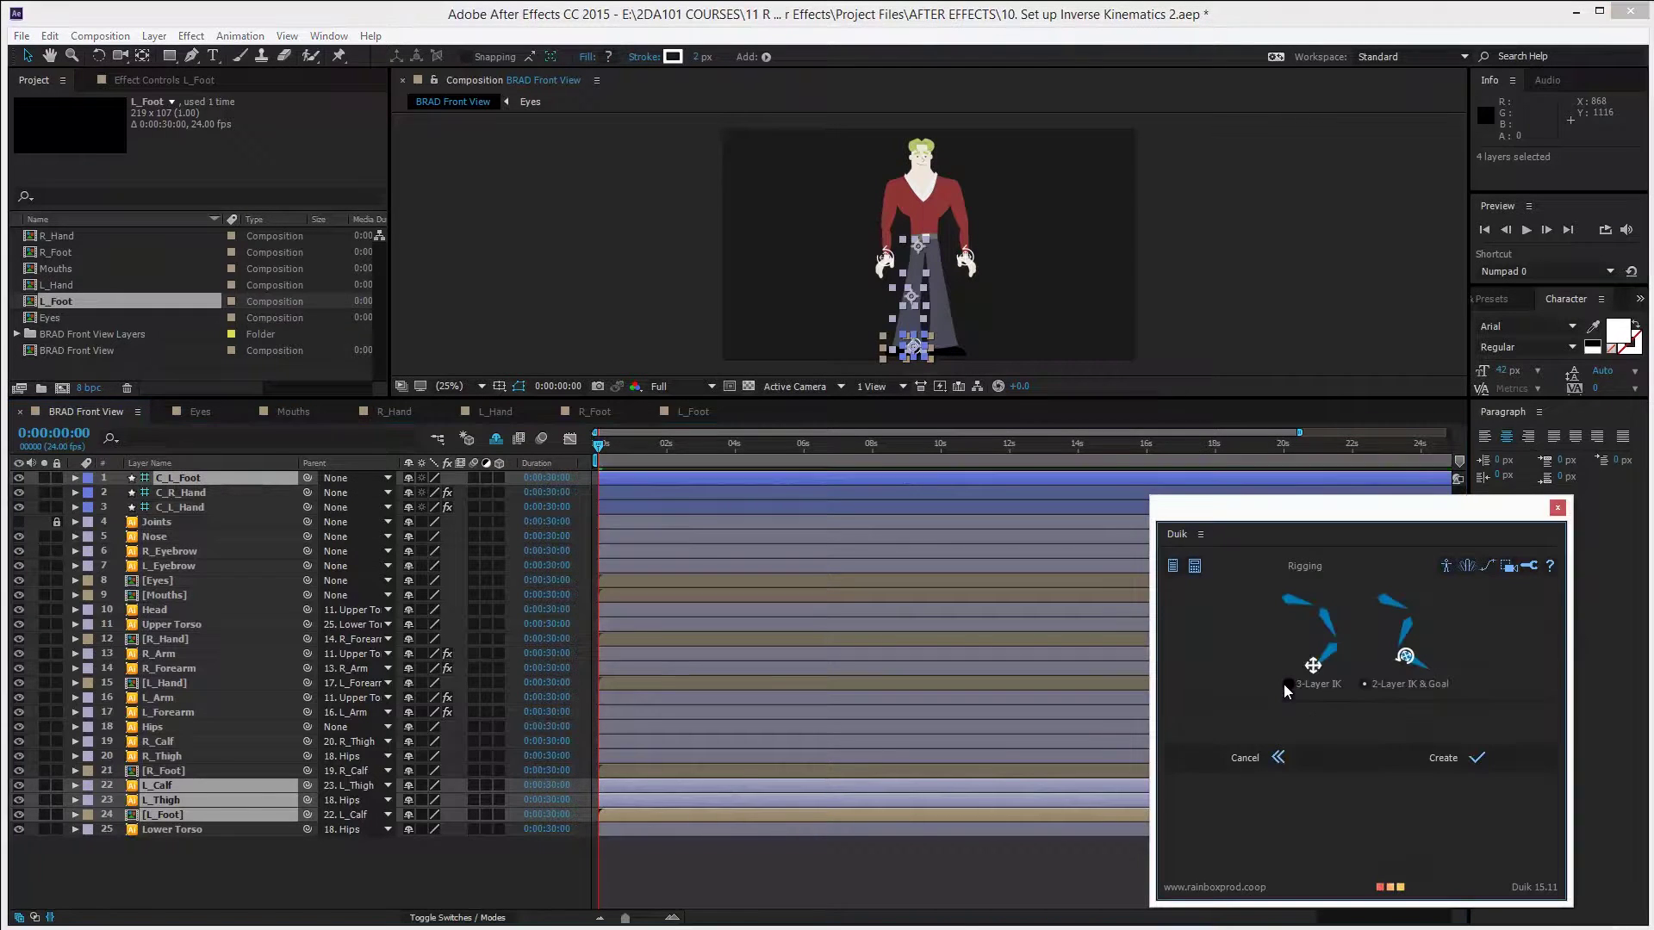
{"action": "left_click", "coordinate": [1442, 758]}
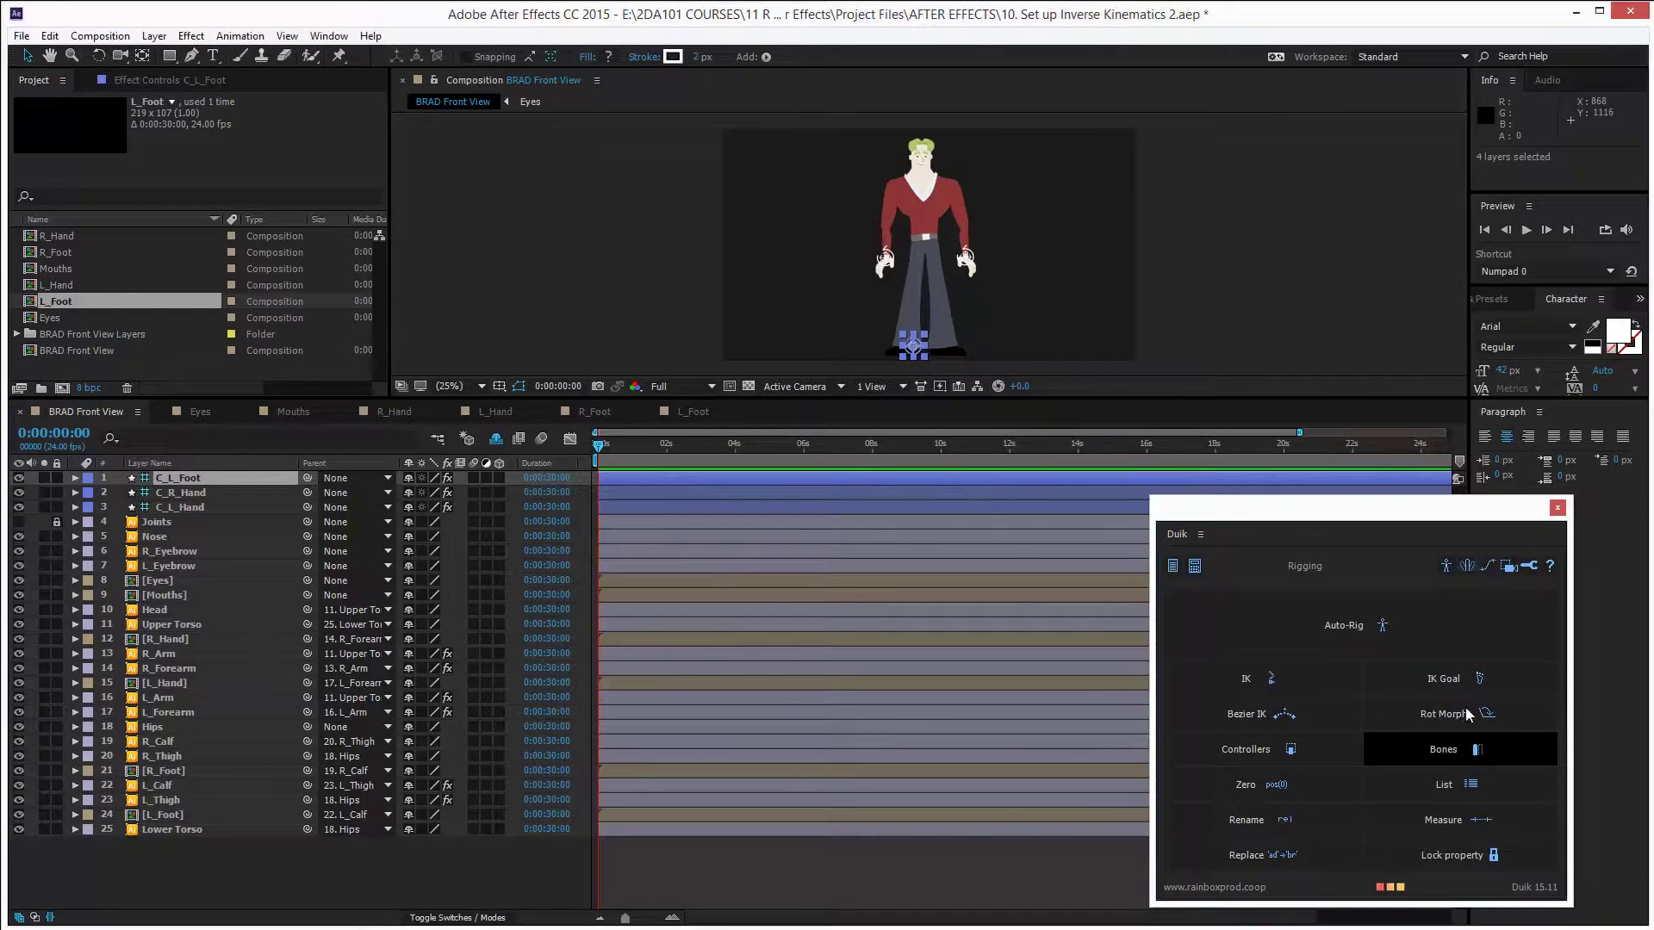
{"action": "key", "text": "grave"}
{"action": "left_click_drag", "start_coordinate": [781, 853], "coordinate": [721, 819]}
{"action": "key", "text": "ctrl+z"}
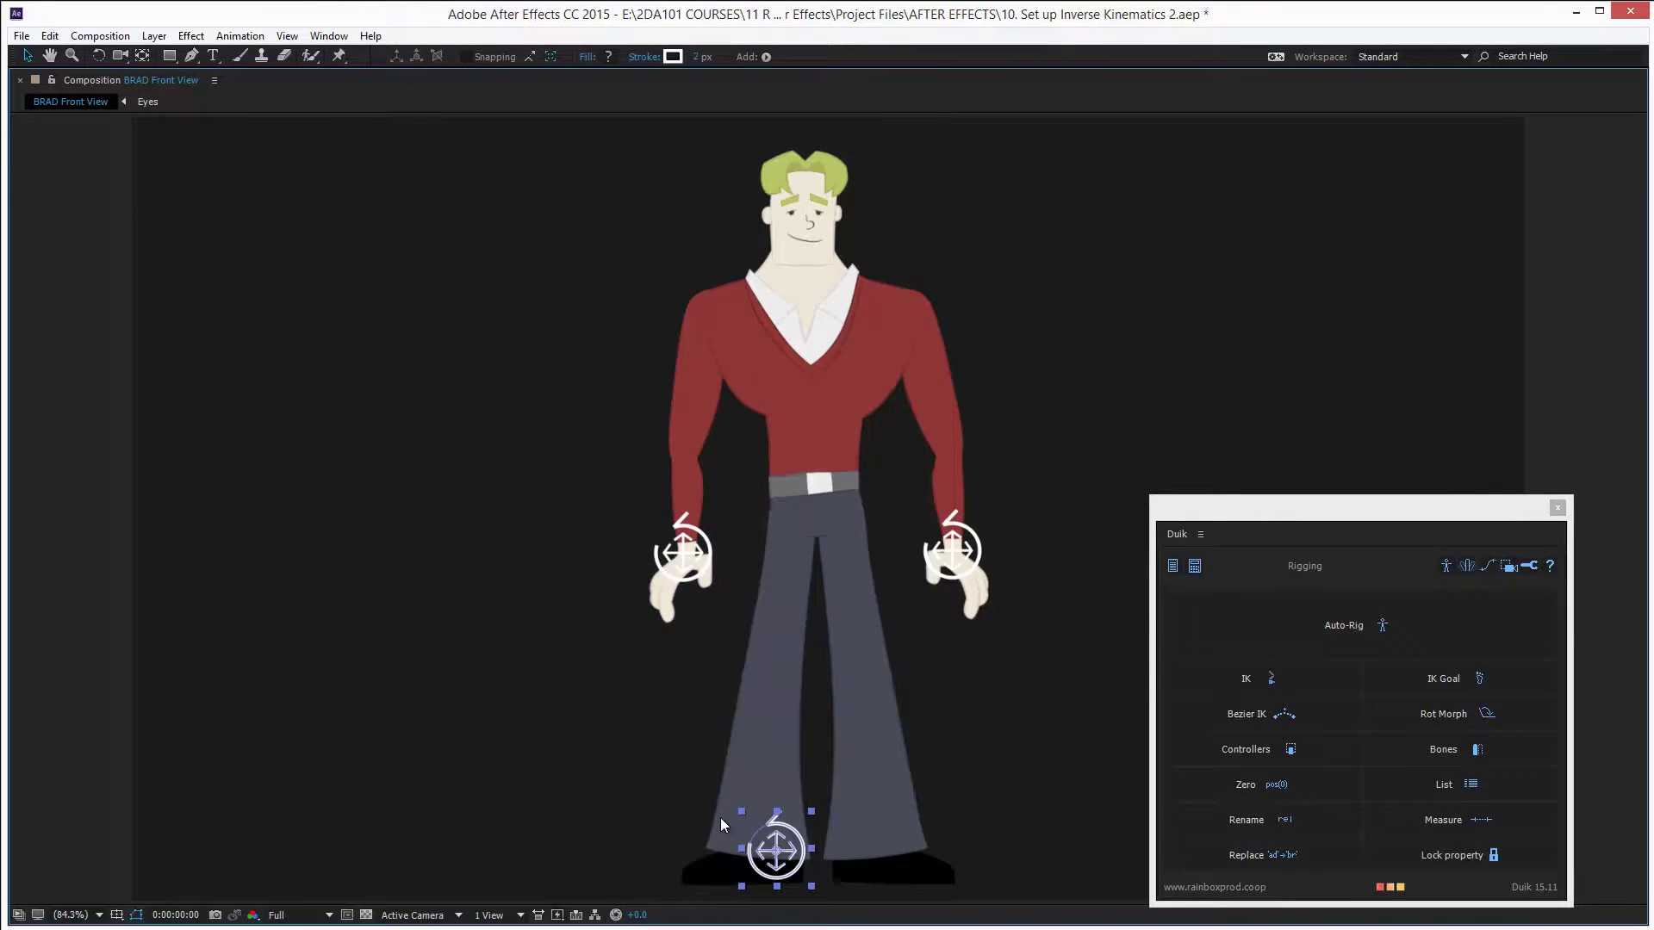
{"action": "key", "text": "grave"}
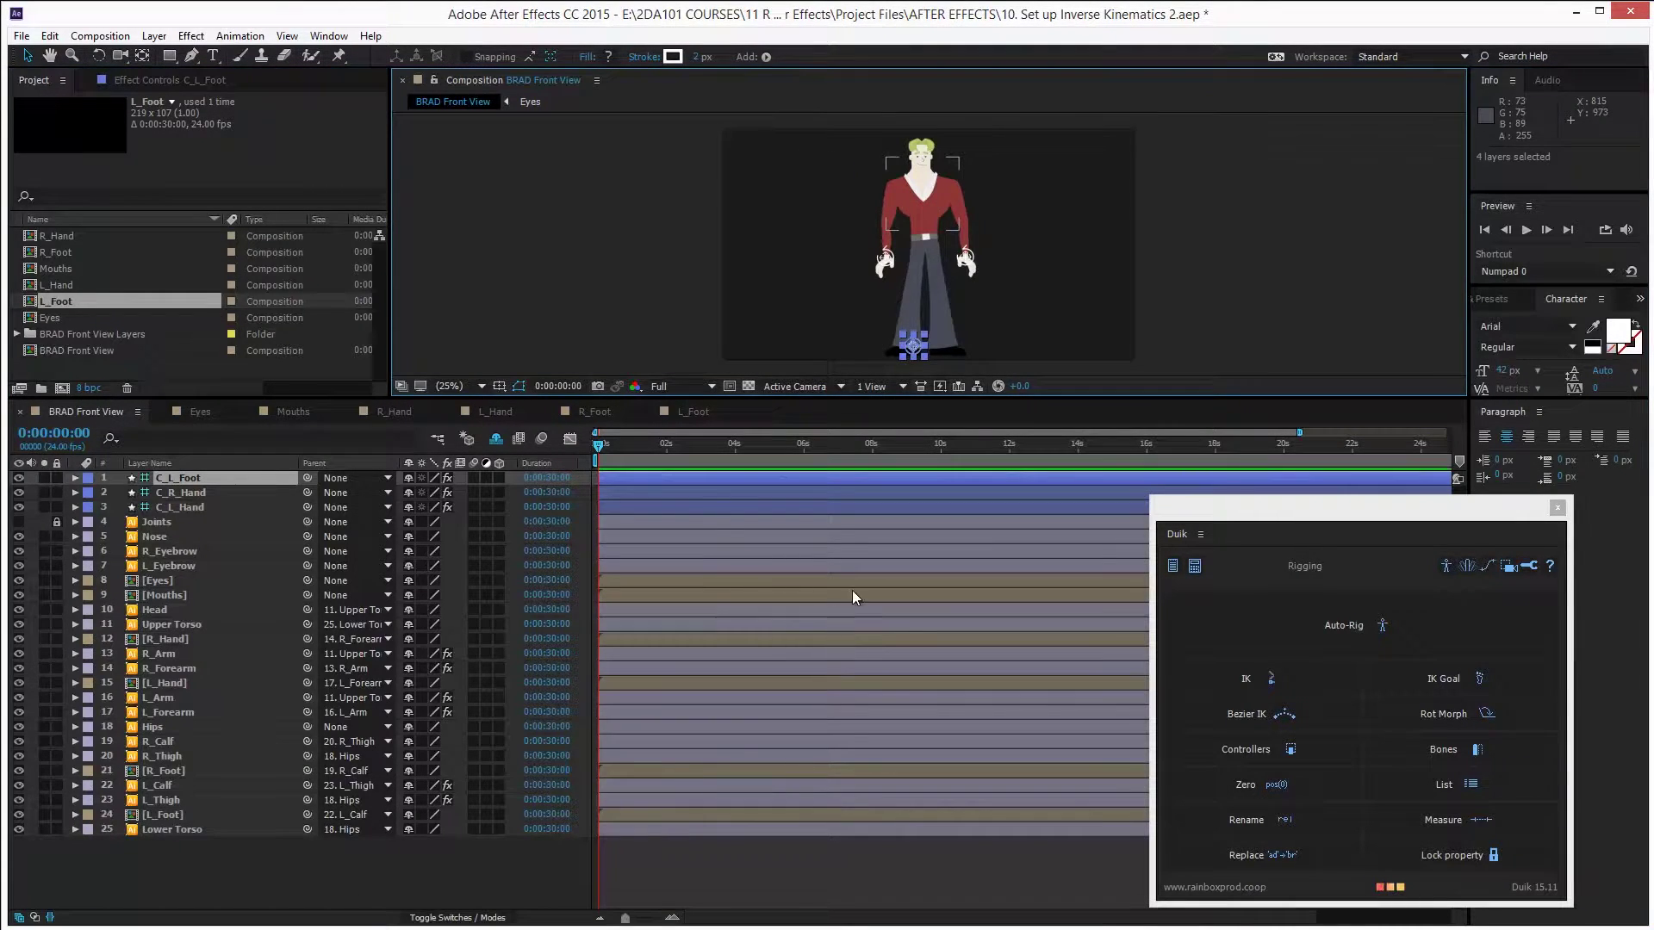
Create the C_R_Foot controller and select R_Foot, R_Calf, R_Thigh and C_R_Foot
{"action": "left_click", "coordinate": [960, 350]}
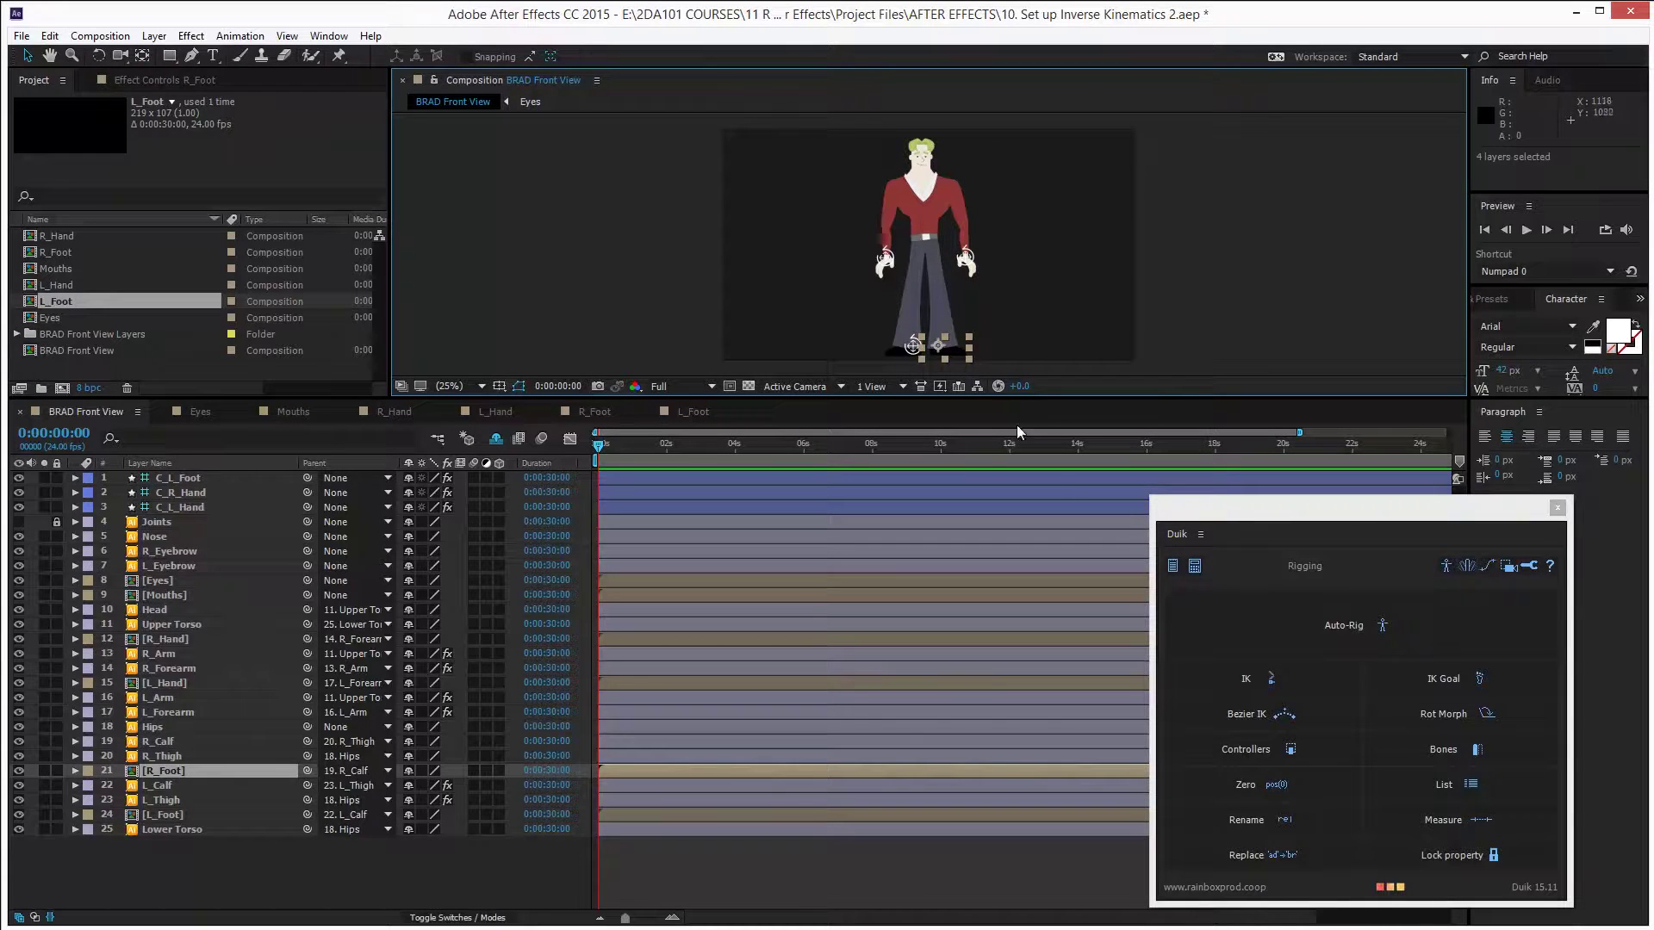
{"action": "left_click", "coordinate": [1266, 749]}
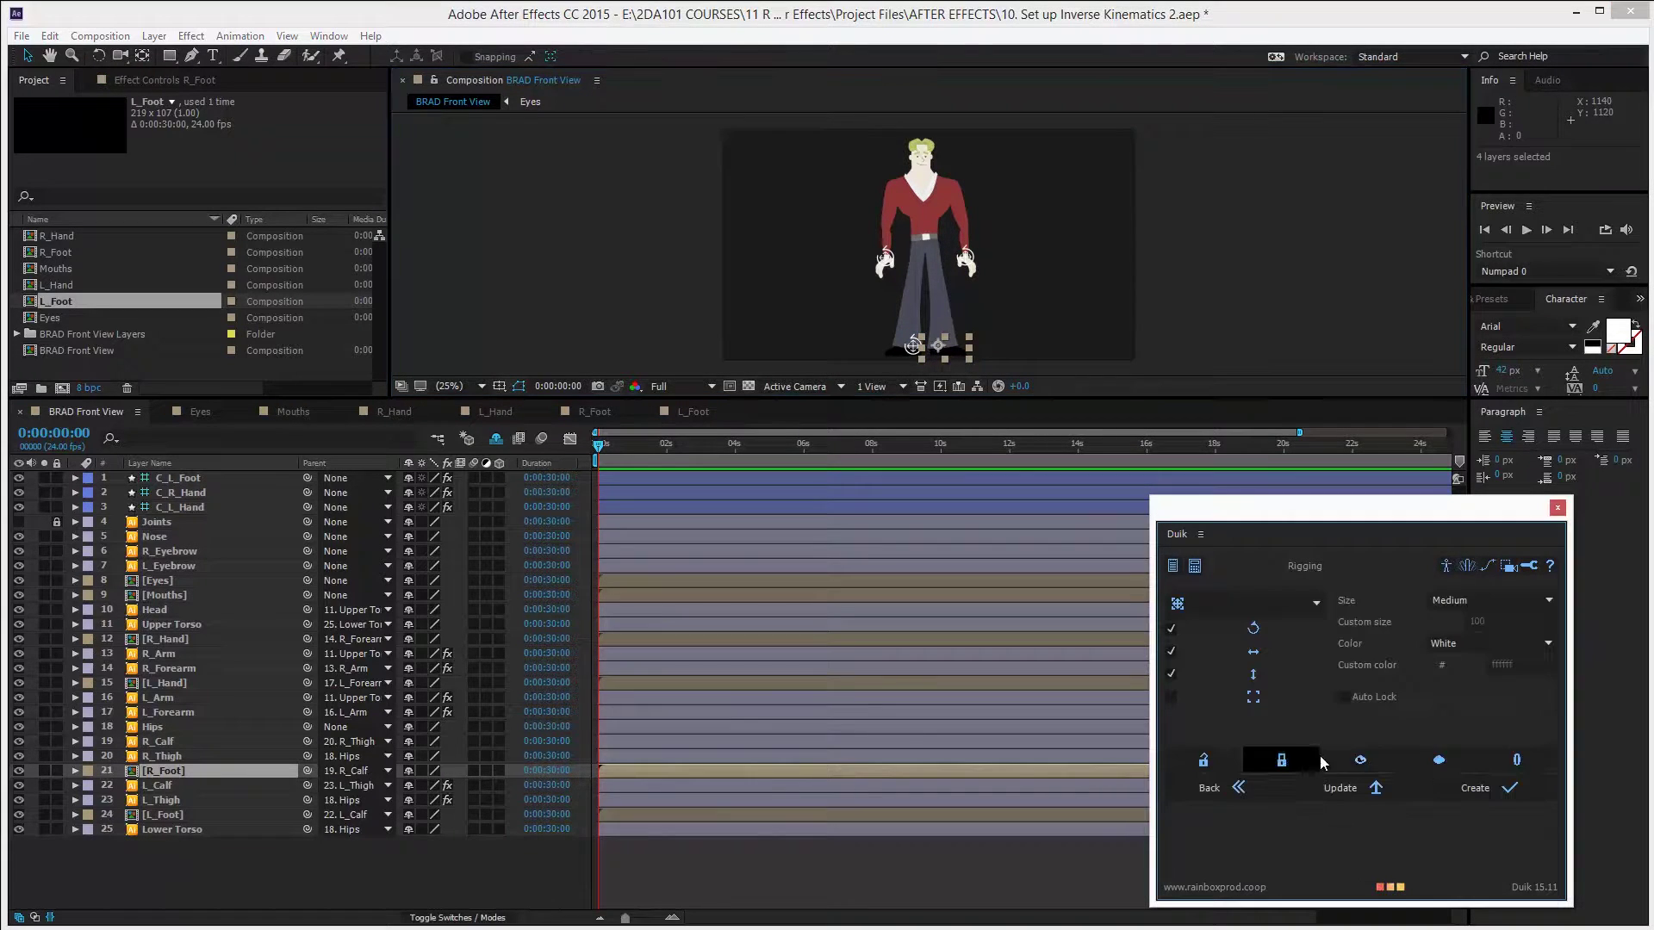
{"action": "left_click", "coordinate": [1510, 788]}
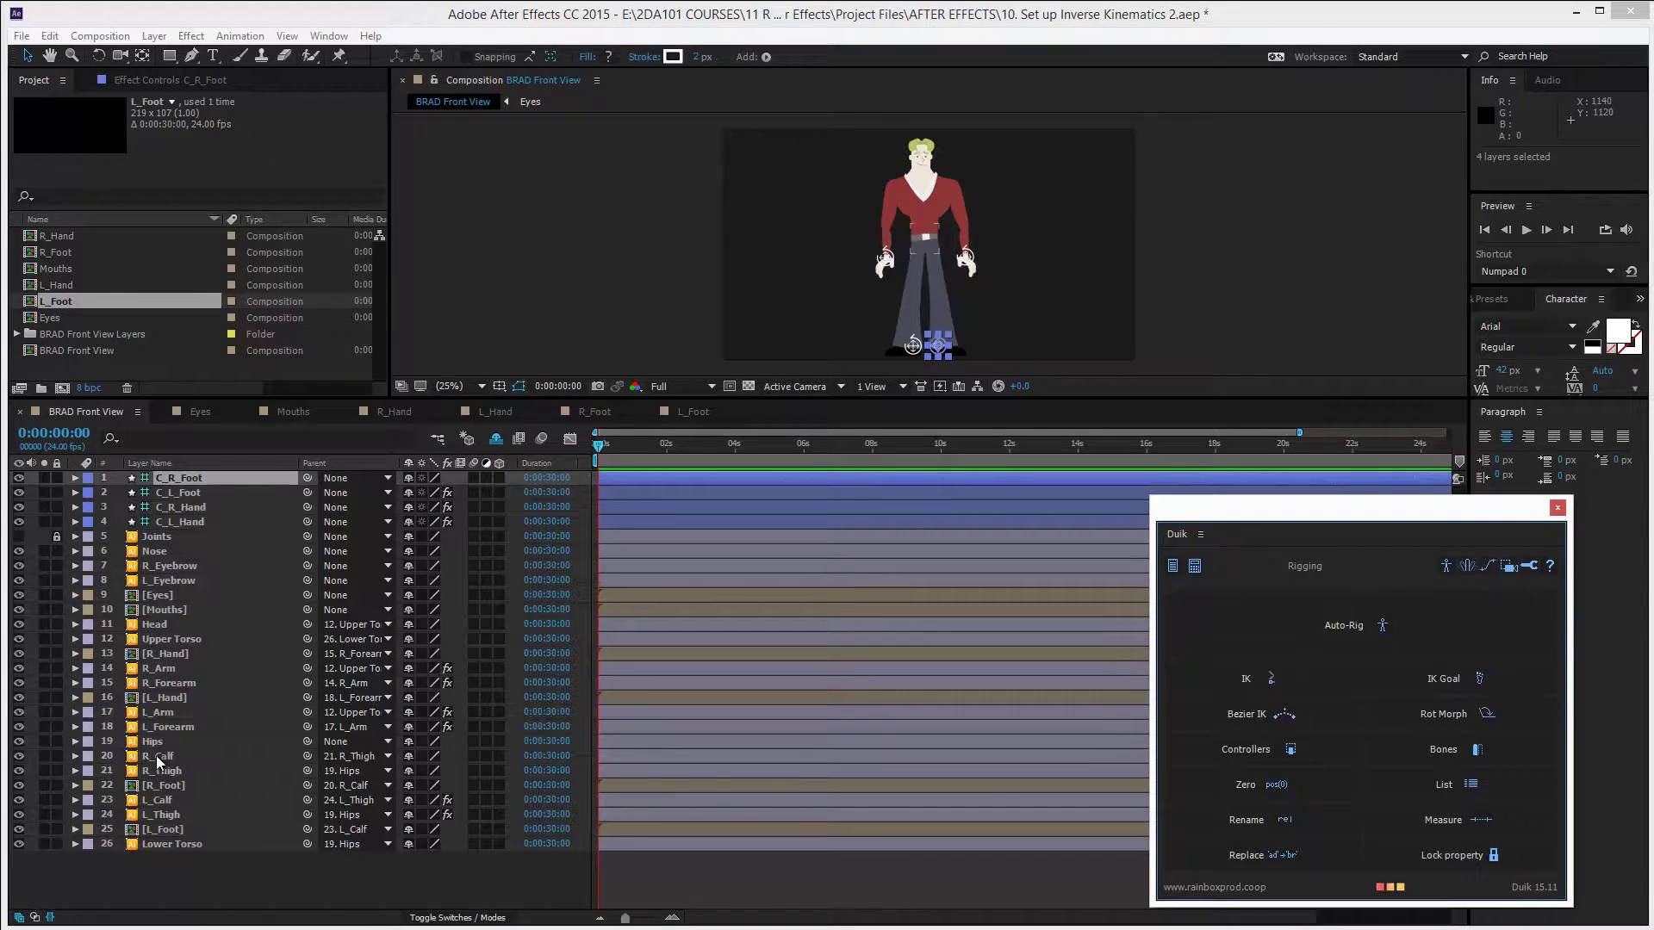
{"action": "left_click", "coordinate": [166, 787]}
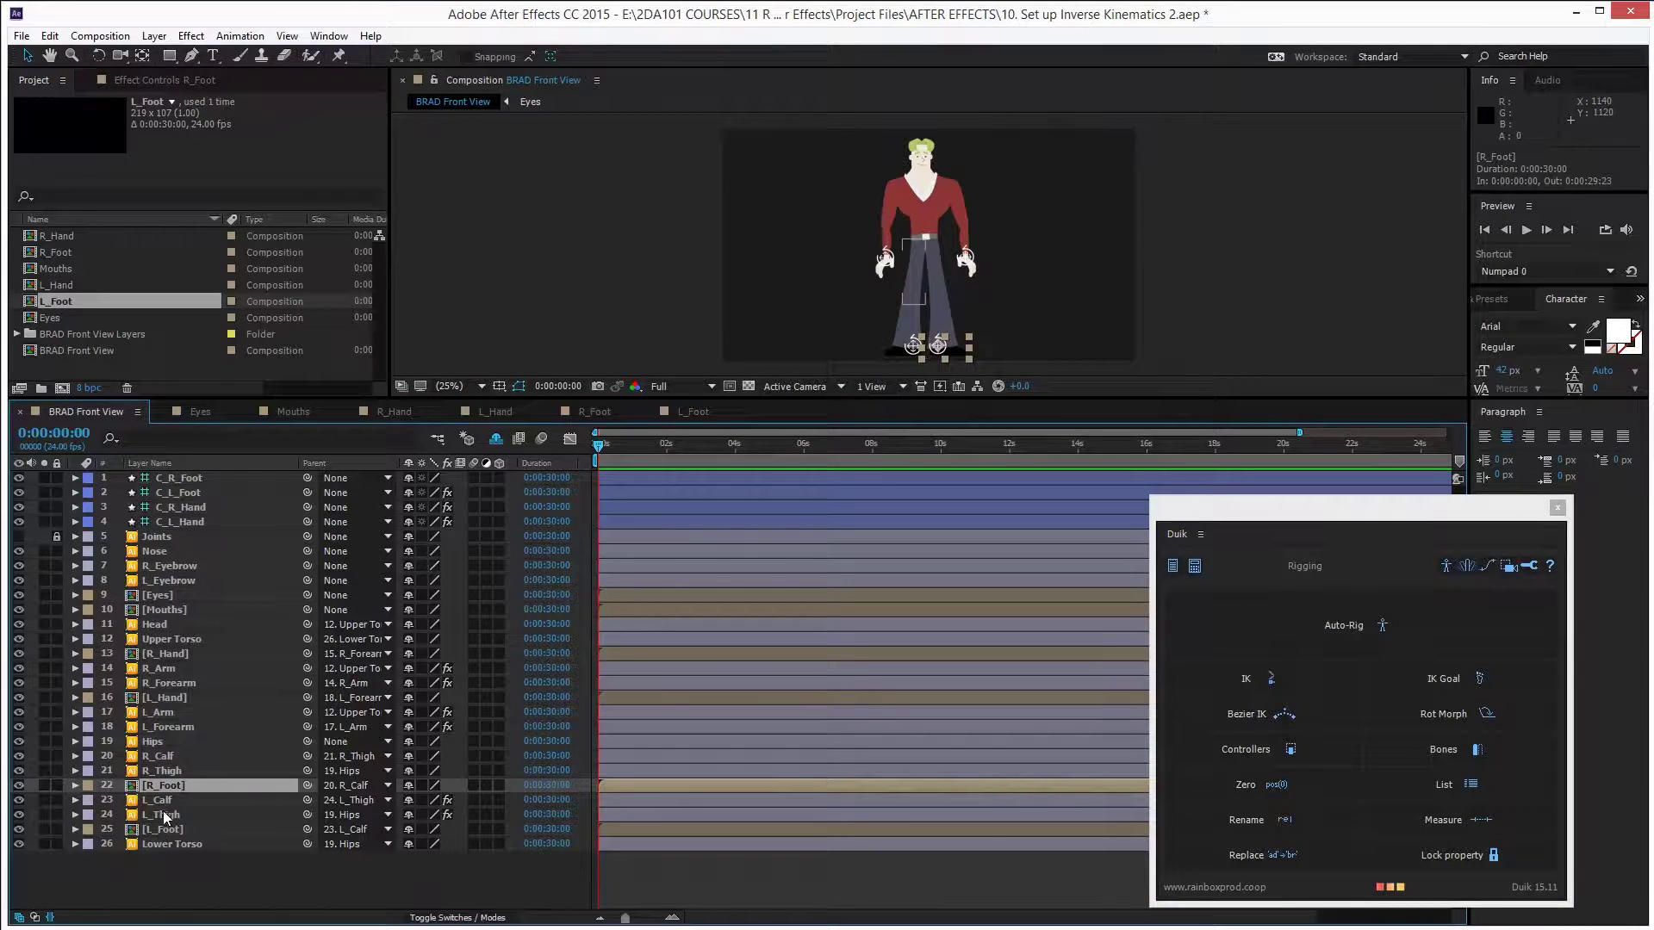
{"action": "left_click", "coordinate": [170, 758], "text": "ctrl"}
{"action": "left_click", "coordinate": [172, 771], "text": "ctrl"}
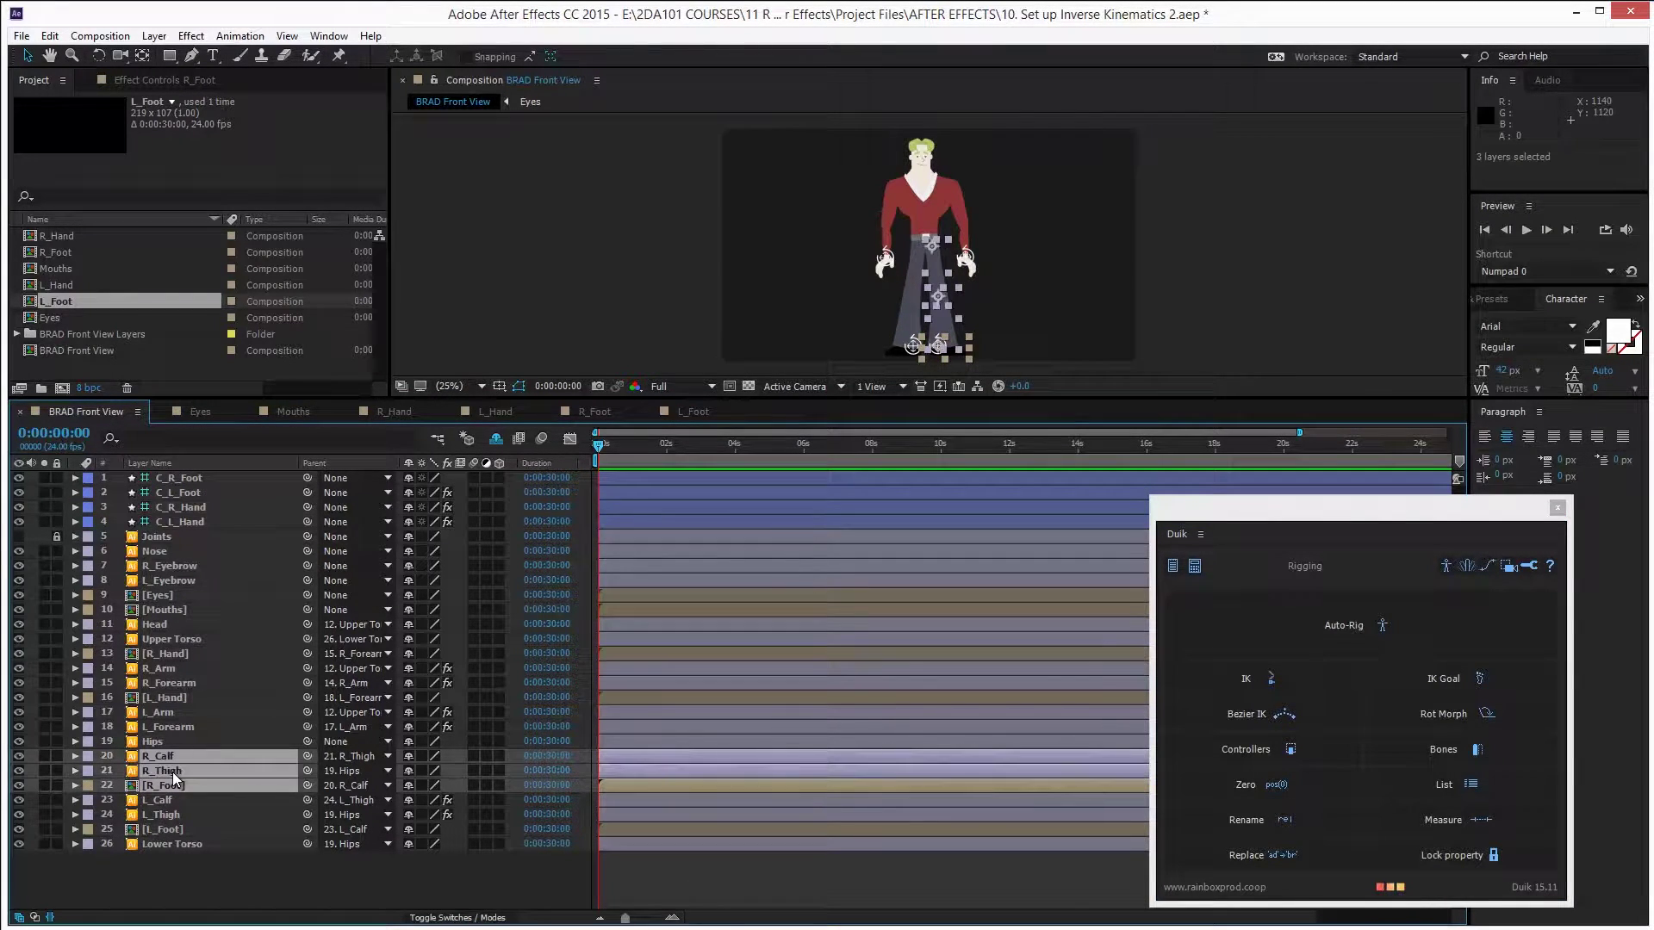
{"action": "left_click", "coordinate": [198, 479], "text": "ctrl"}
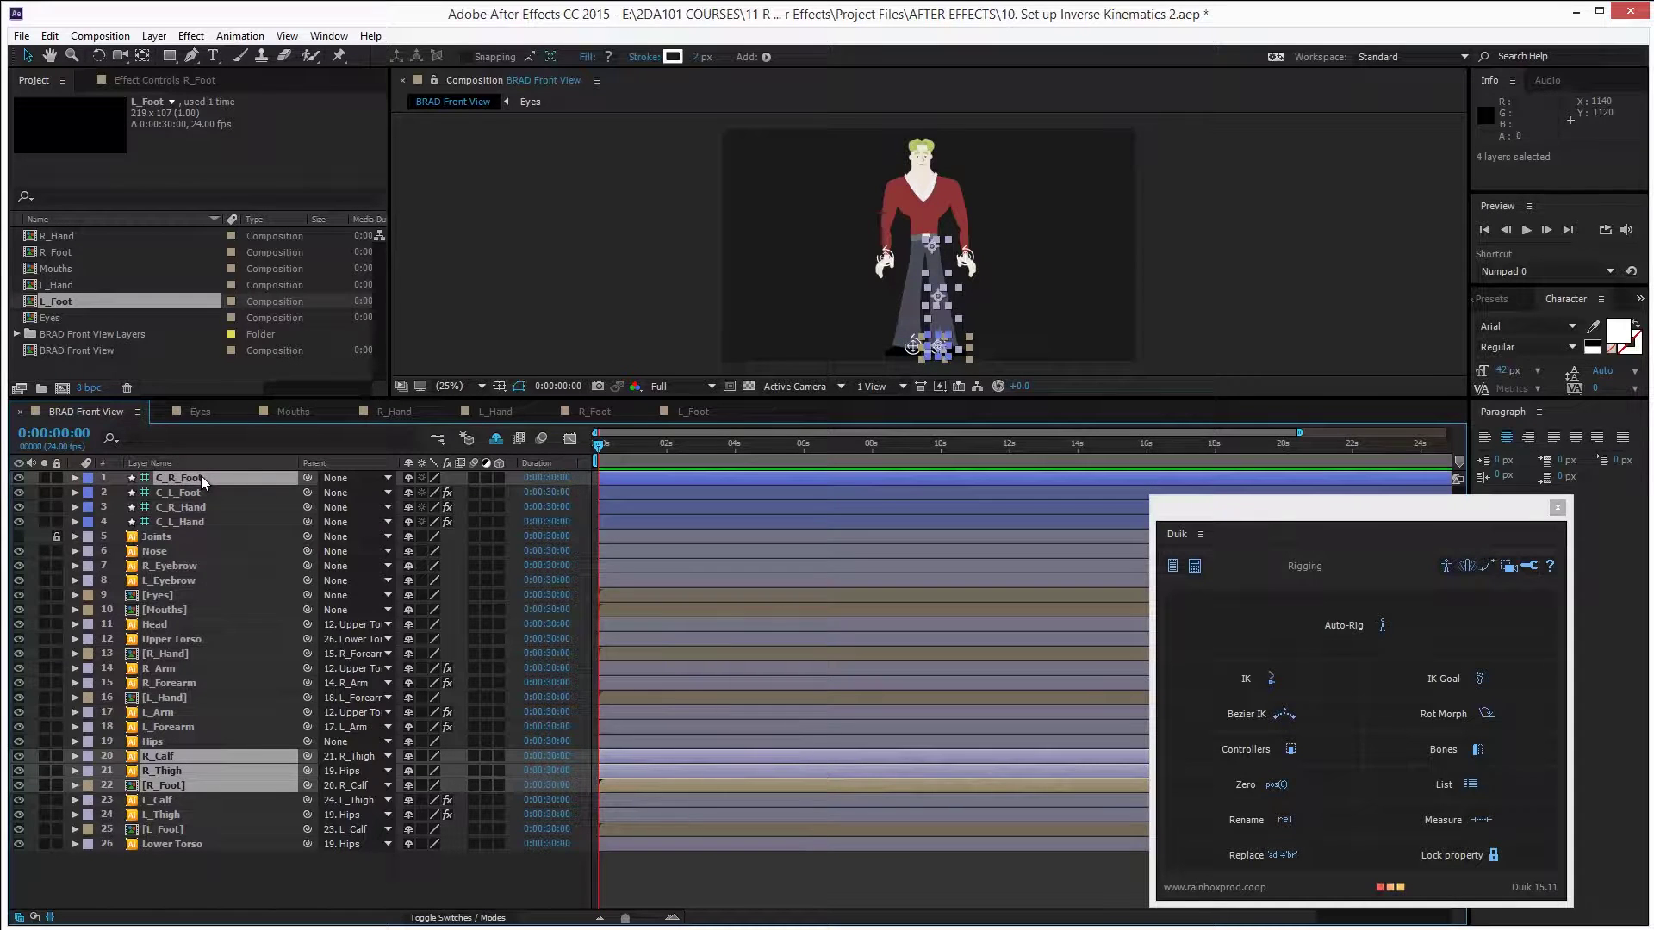
Apply Duik IK to the right leg, test it by dragging C_R_Foot, then undo
{"action": "left_click", "coordinate": [1305, 681]}
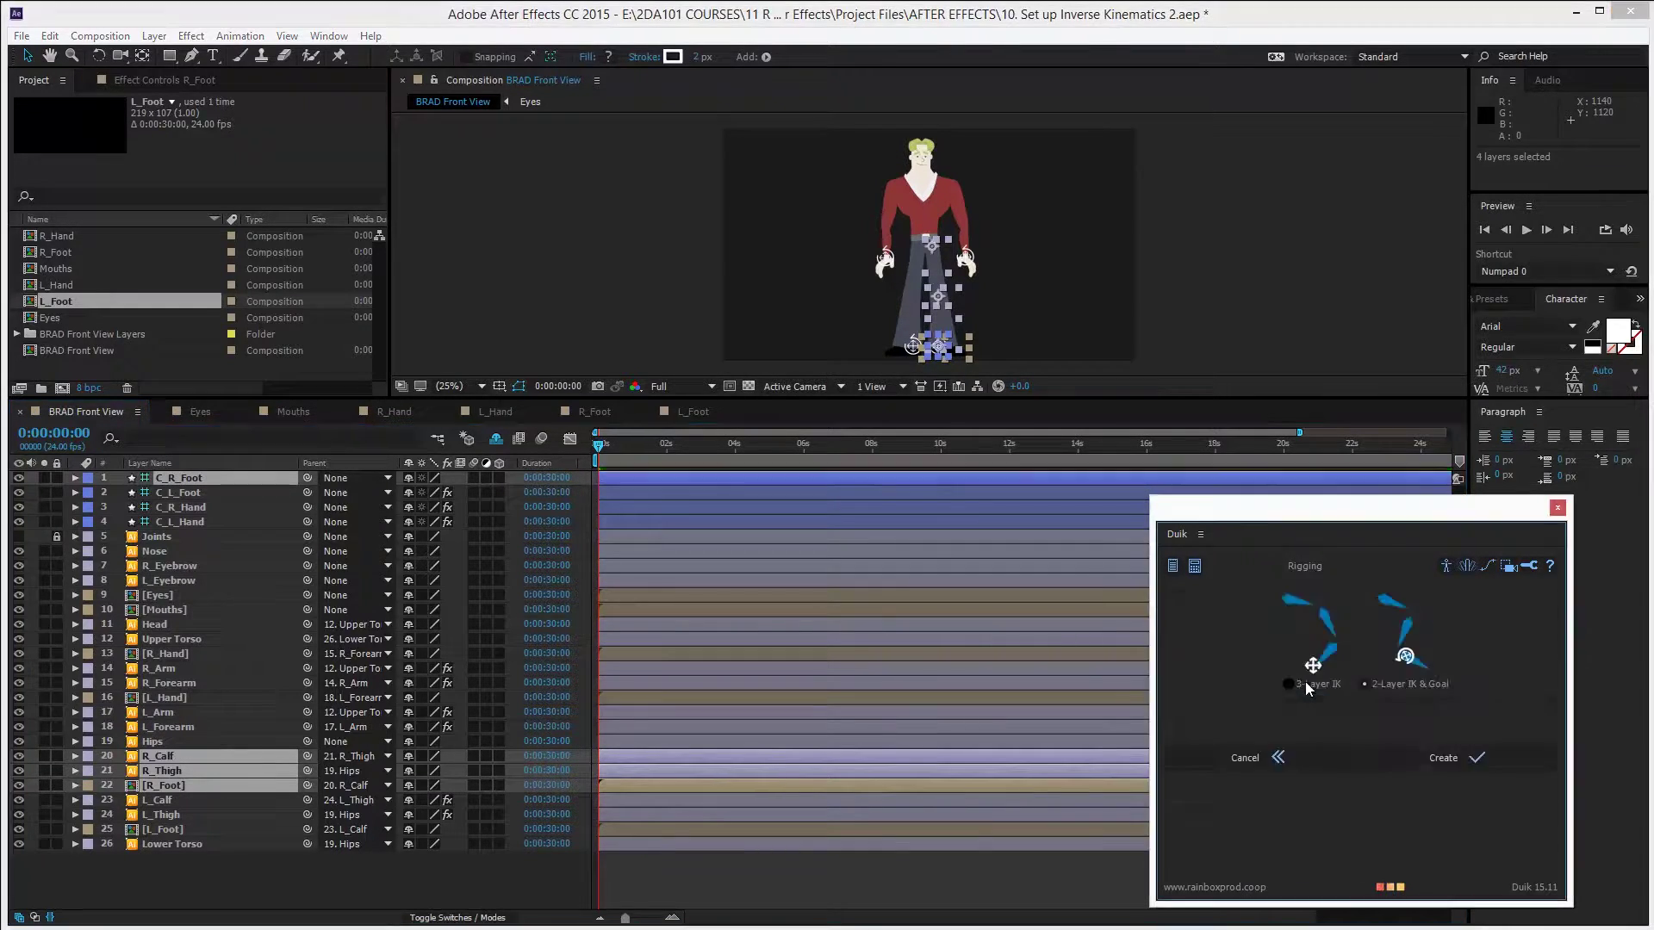
{"action": "left_click", "coordinate": [1444, 758]}
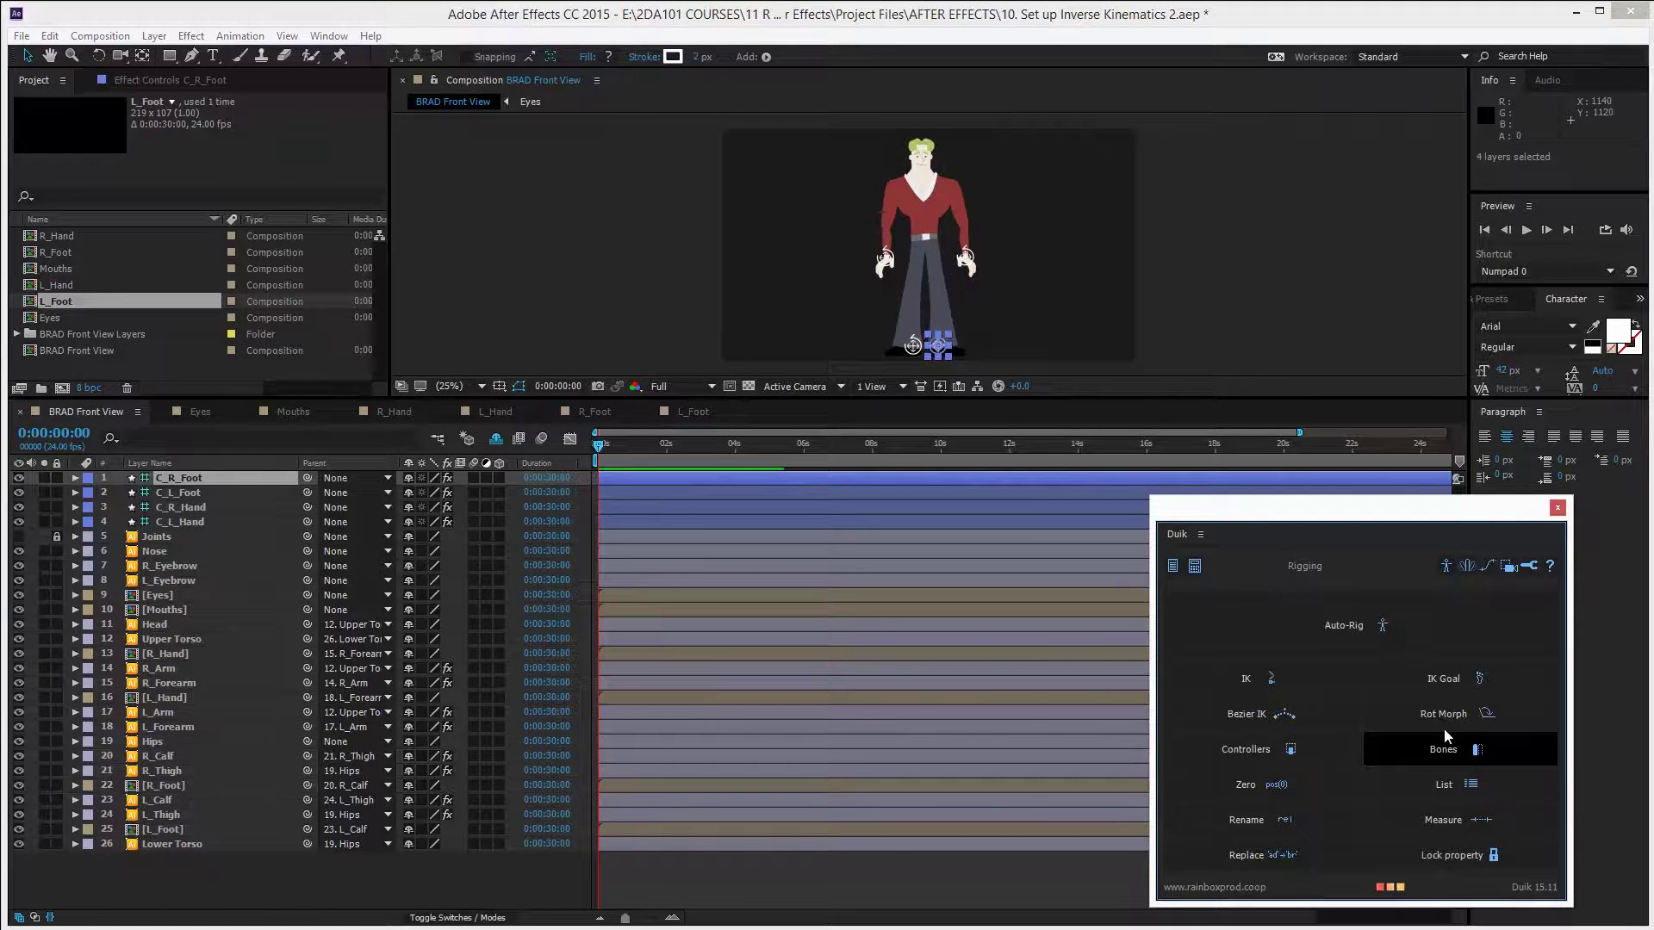
{"action": "key", "text": "grave"}
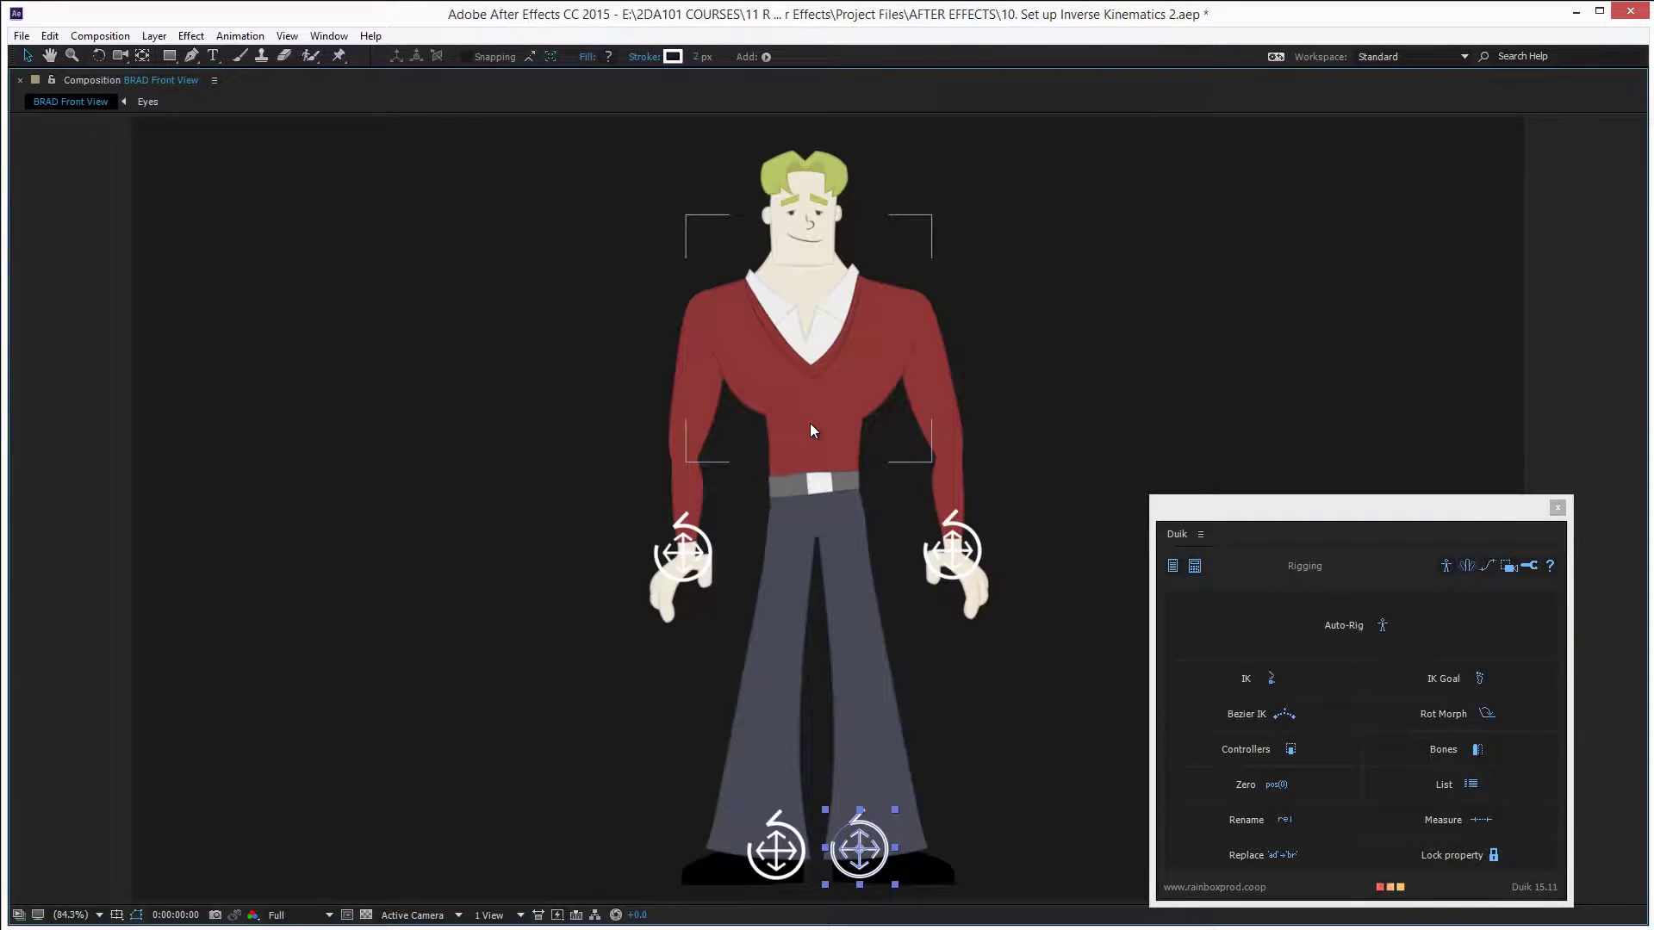
{"action": "left_click_drag", "start_coordinate": [860, 849], "coordinate": [962, 800]}
{"action": "key", "text": "ctrl+z"}
{"action": "key", "text": "grave"}
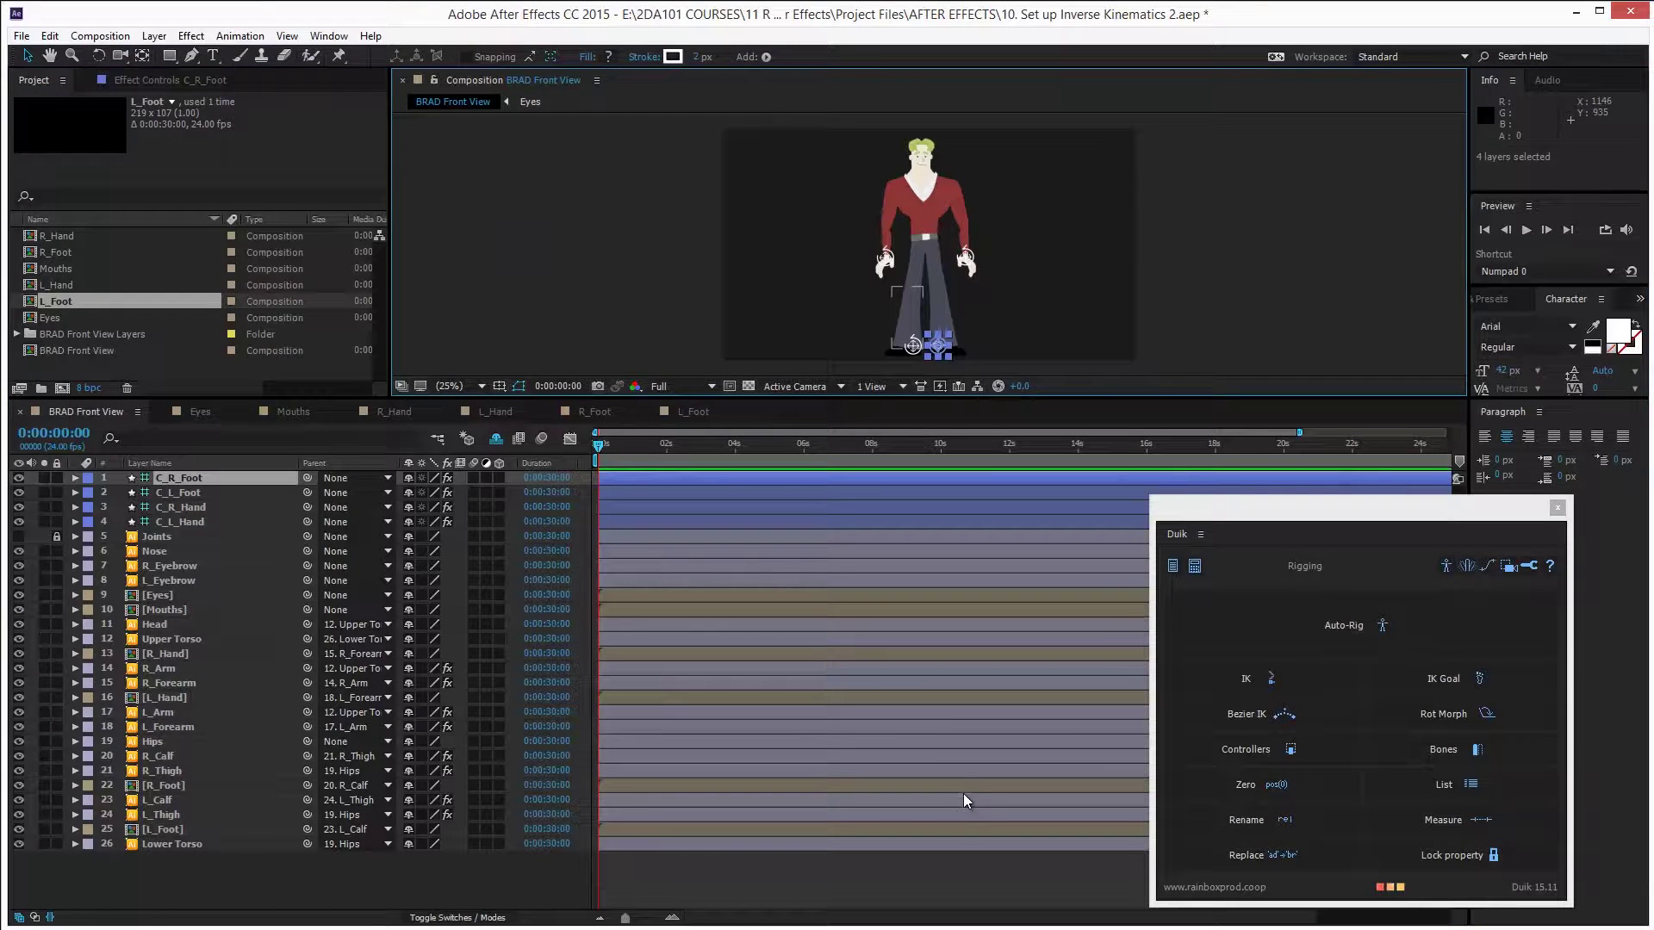
Select the Head layer and create the C_Head controller for it
{"action": "left_click", "coordinate": [926, 148]}
{"action": "scroll", "coordinate": [943, 164], "scroll_direction": "up", "scroll_amount": 2}
{"action": "left_click_drag", "start_coordinate": [943, 164], "coordinate": [936, 321]}
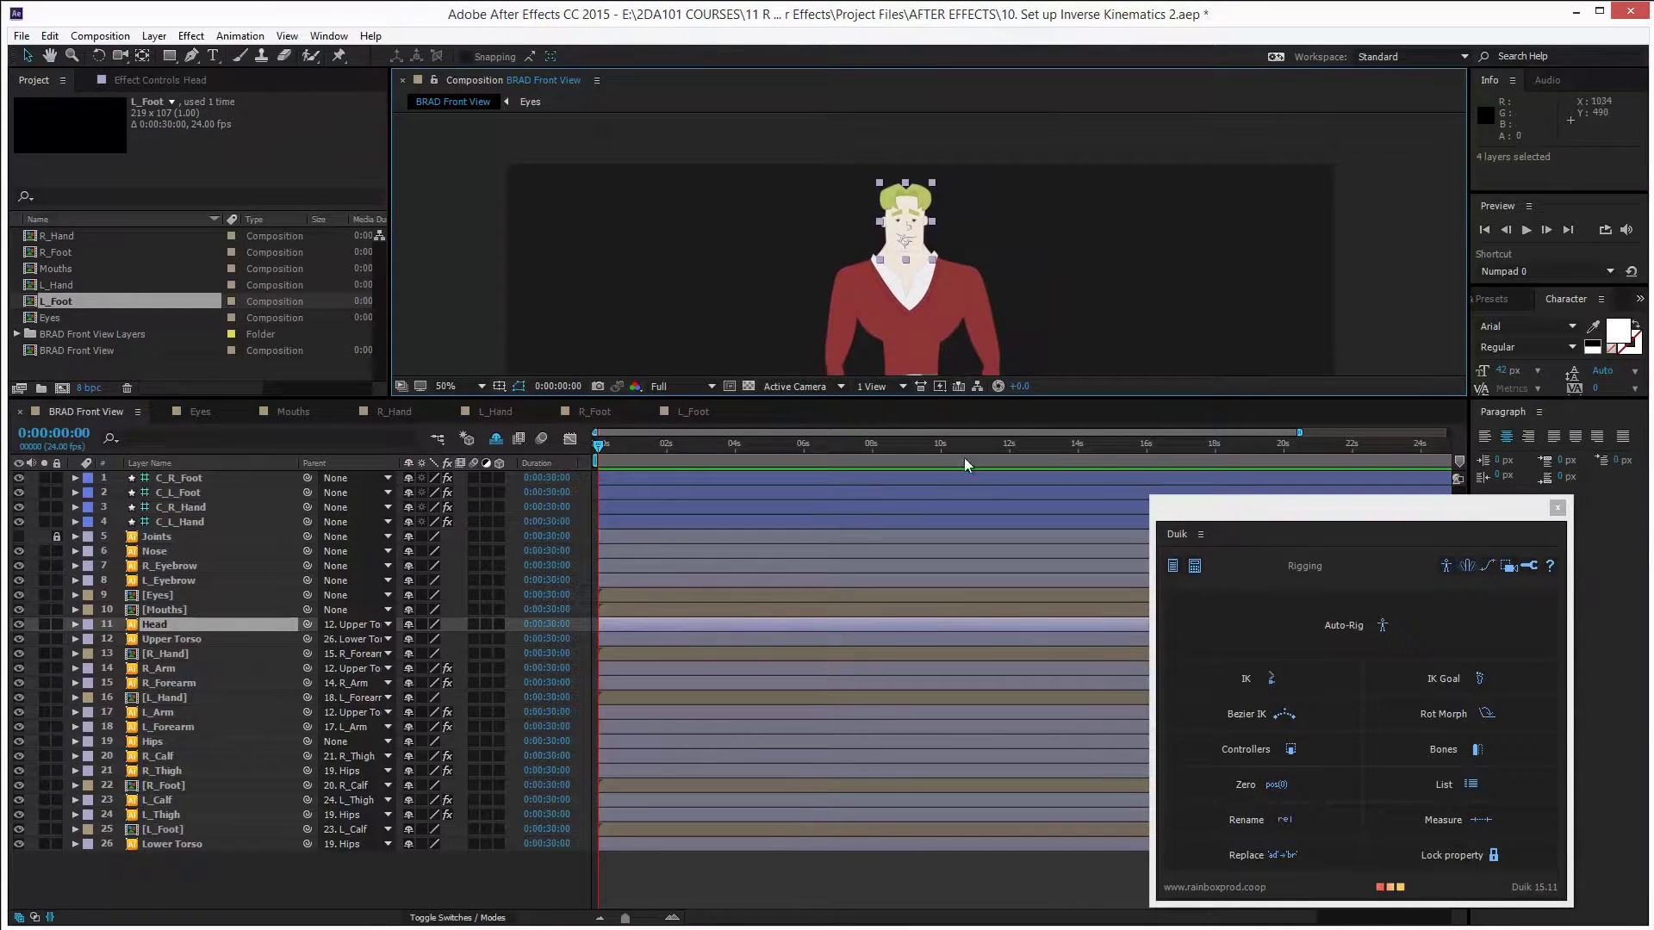
{"action": "left_click", "coordinate": [1249, 749]}
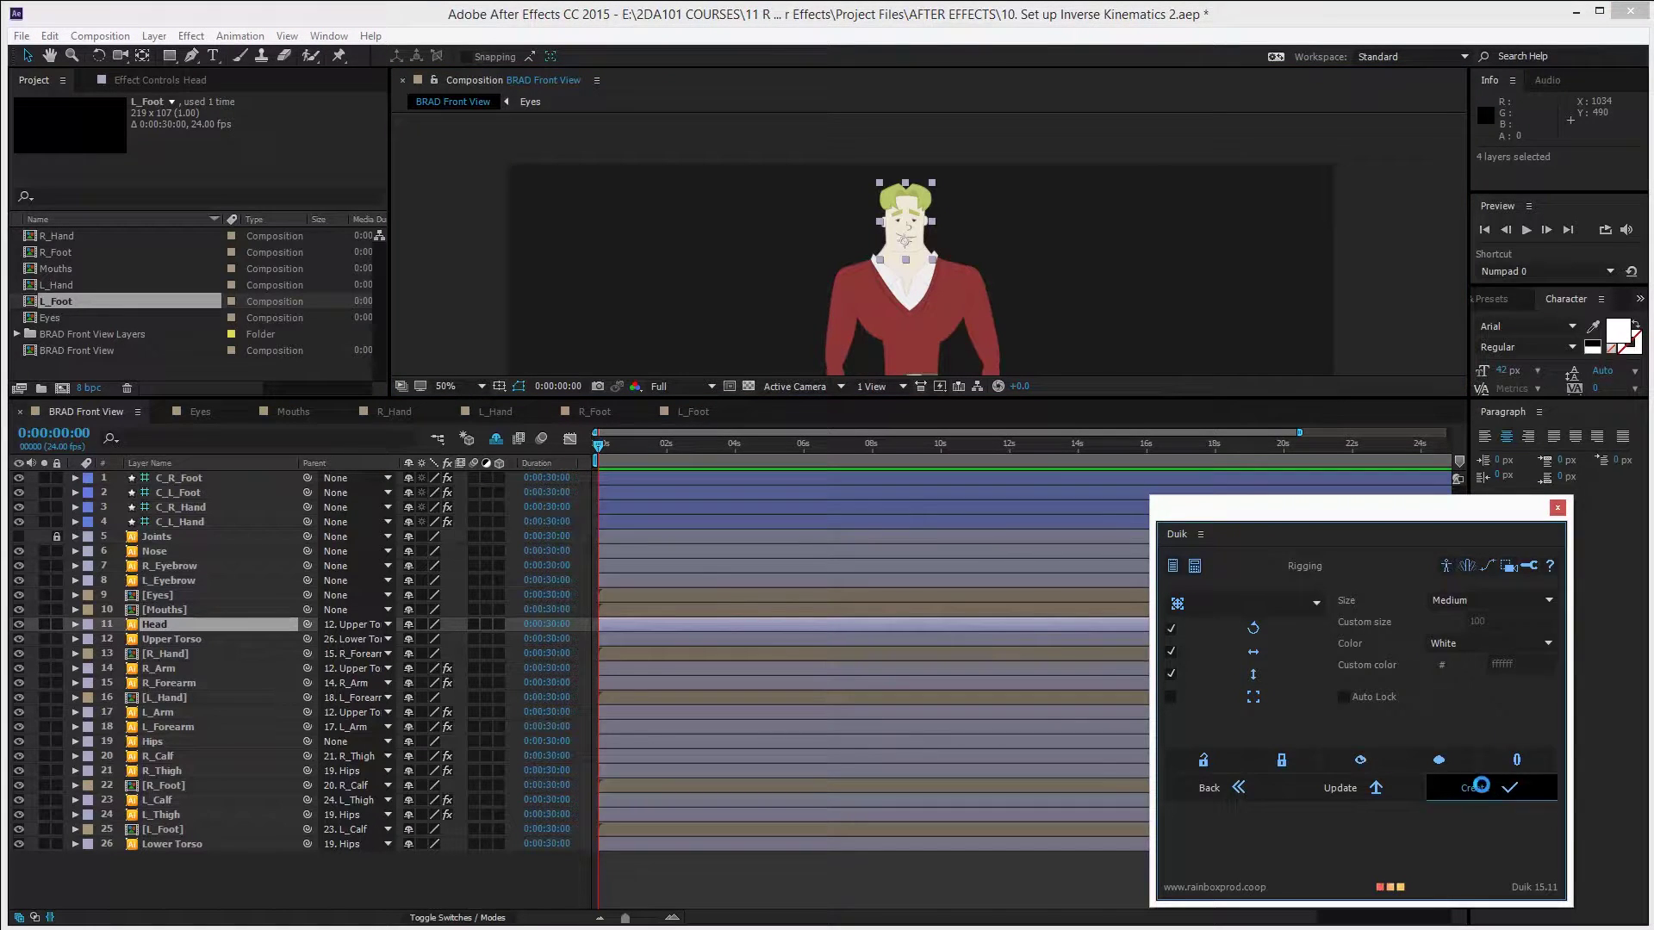
{"action": "left_click", "coordinate": [1483, 786]}
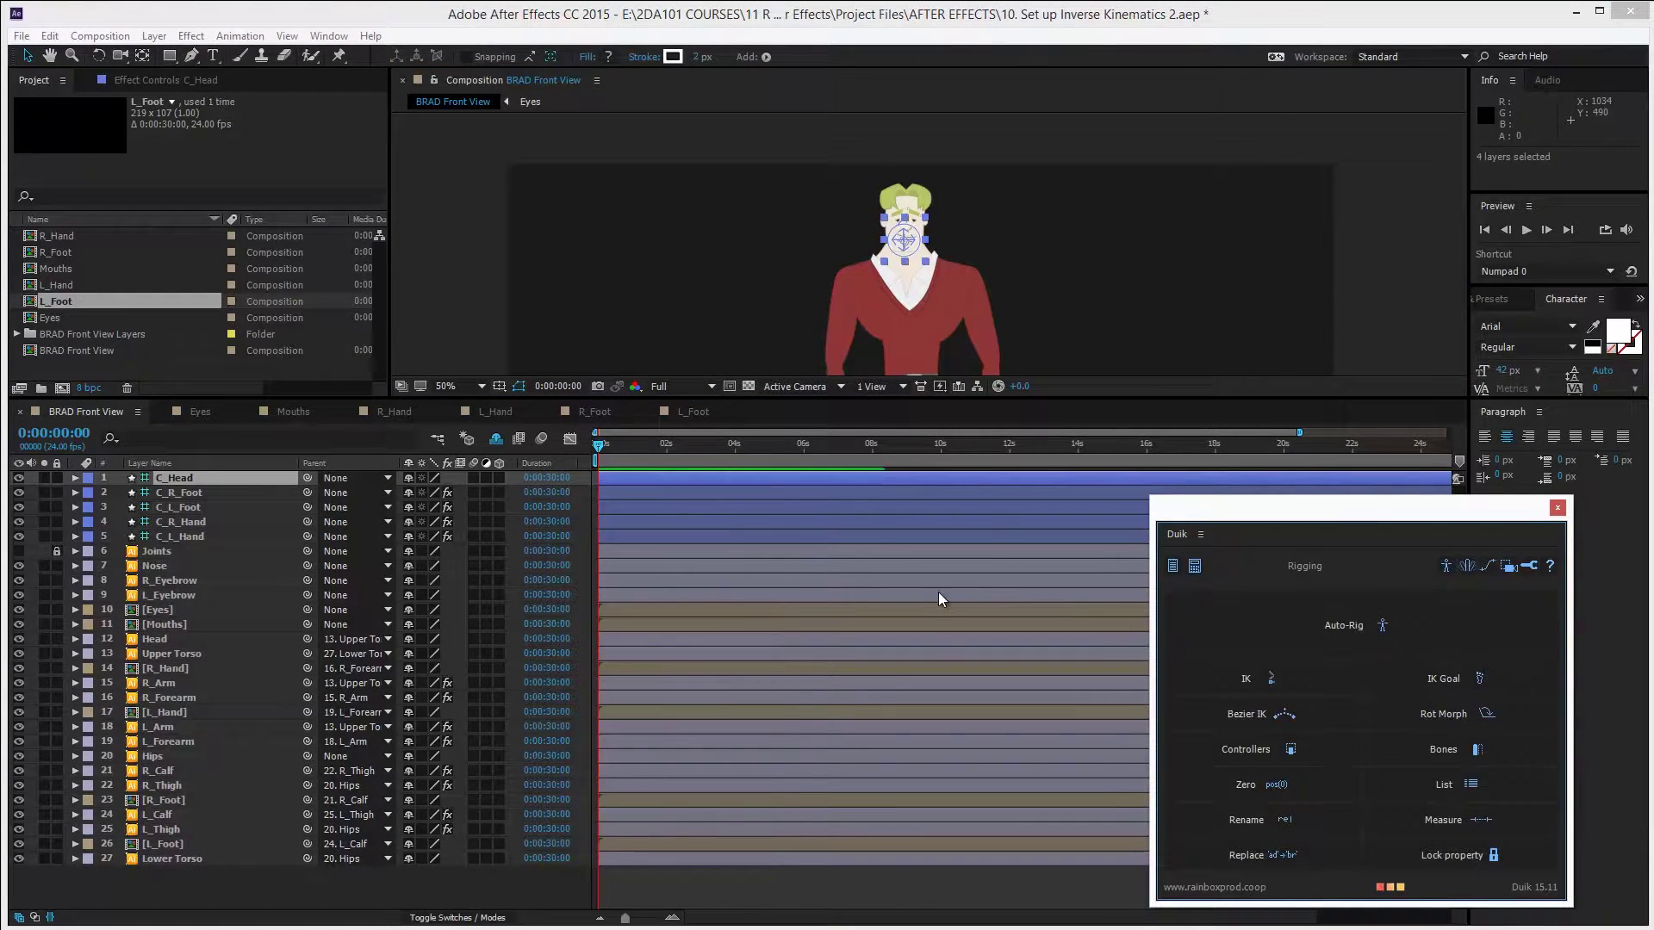
Select Upper Torso and C_Head and create a 1-Layer LookAt IK
{"action": "left_click", "coordinate": [174, 655]}
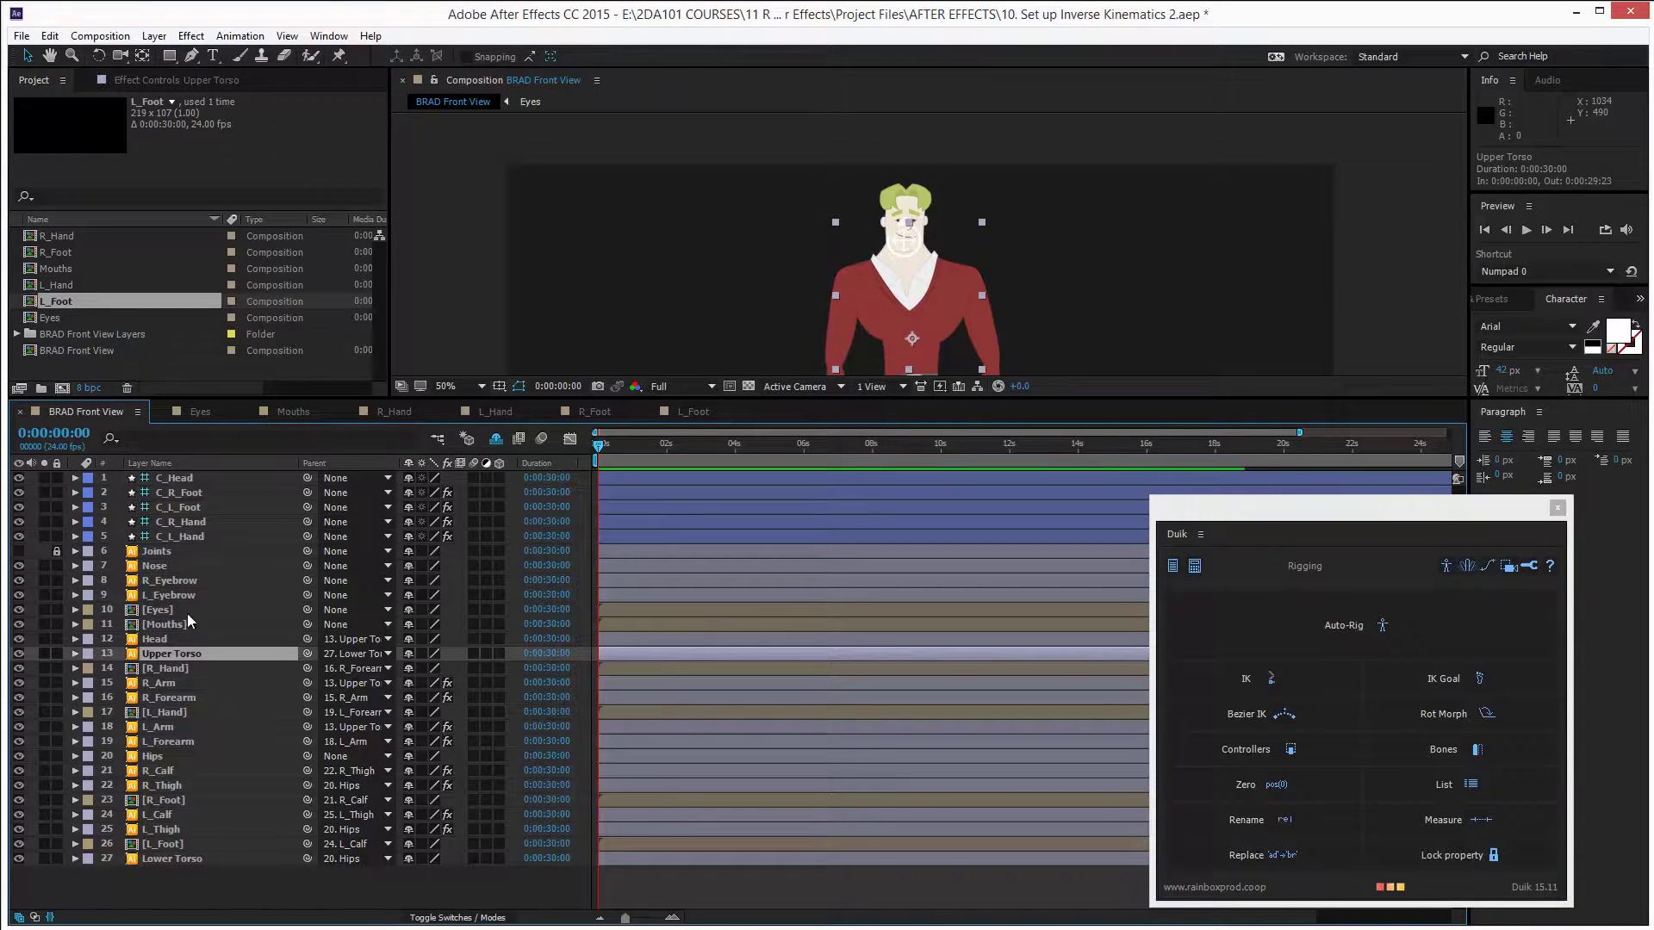
{"action": "left_click", "coordinate": [176, 478], "text": "ctrl"}
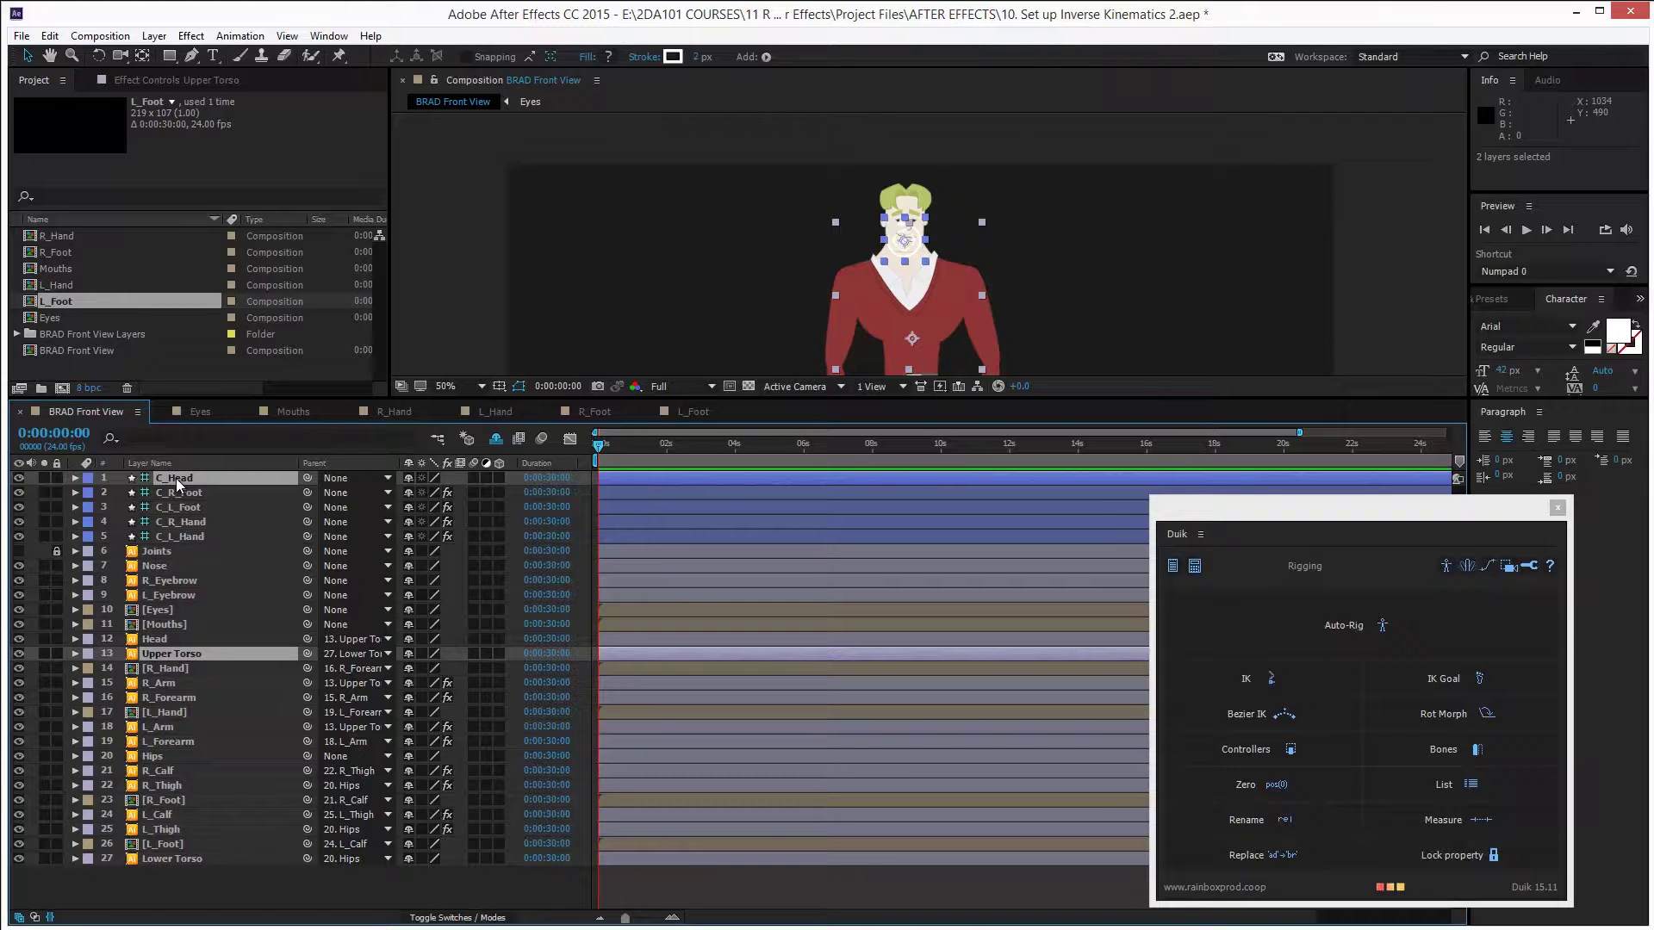
{"action": "left_click", "coordinate": [1258, 681]}
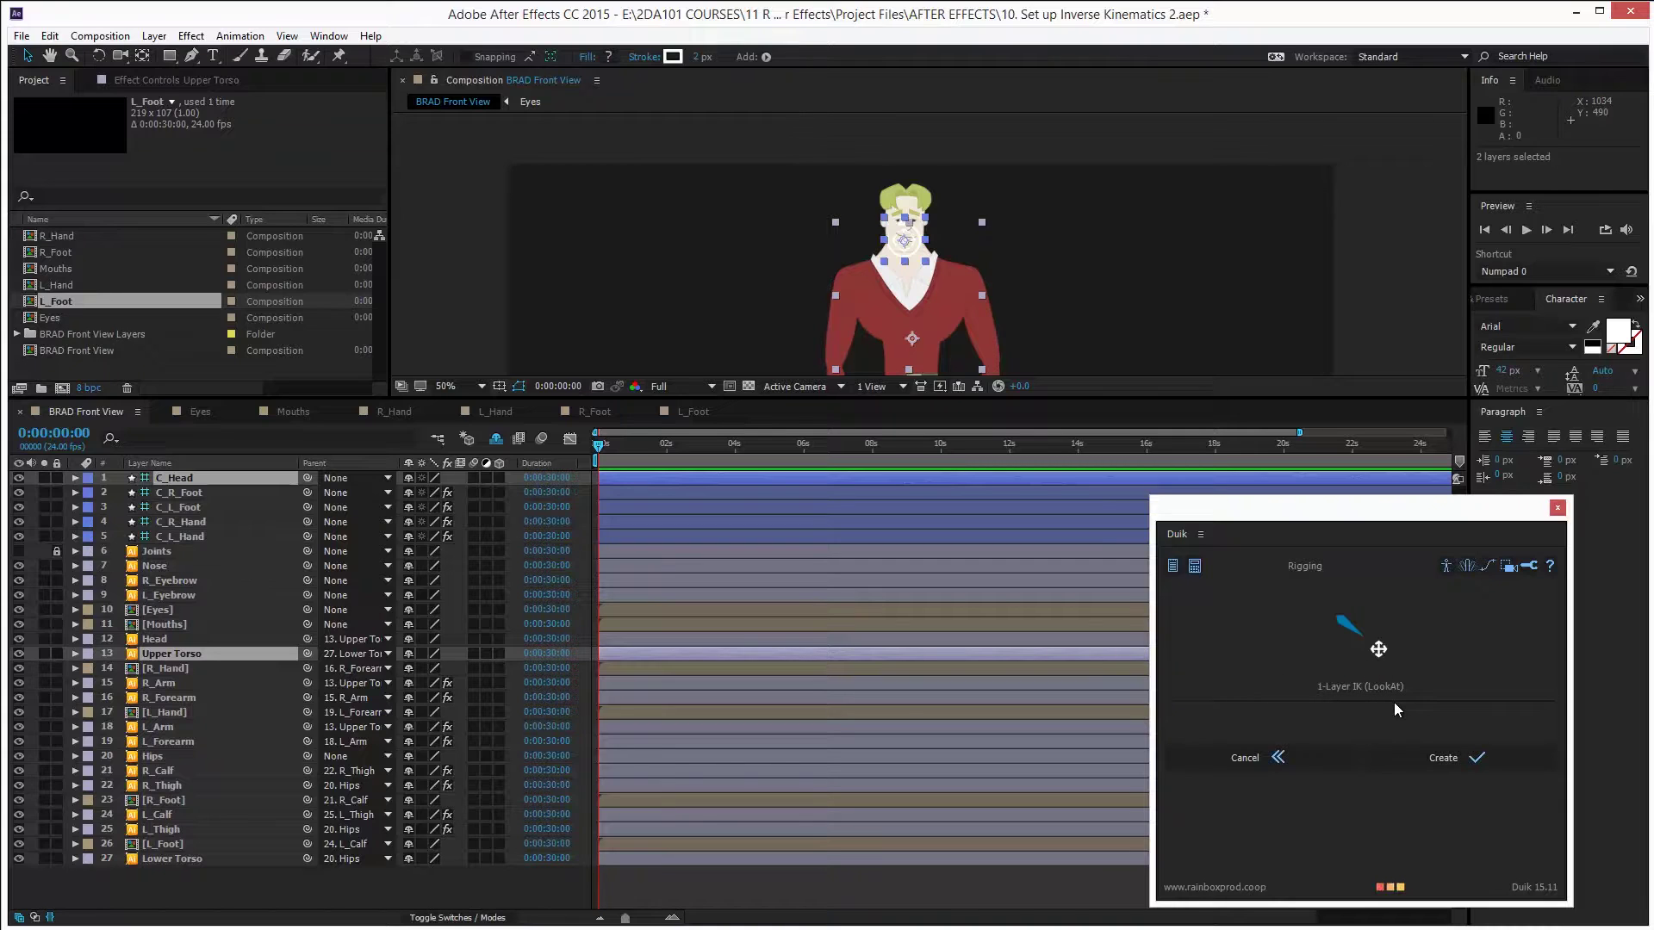
{"action": "left_click", "coordinate": [1466, 764]}
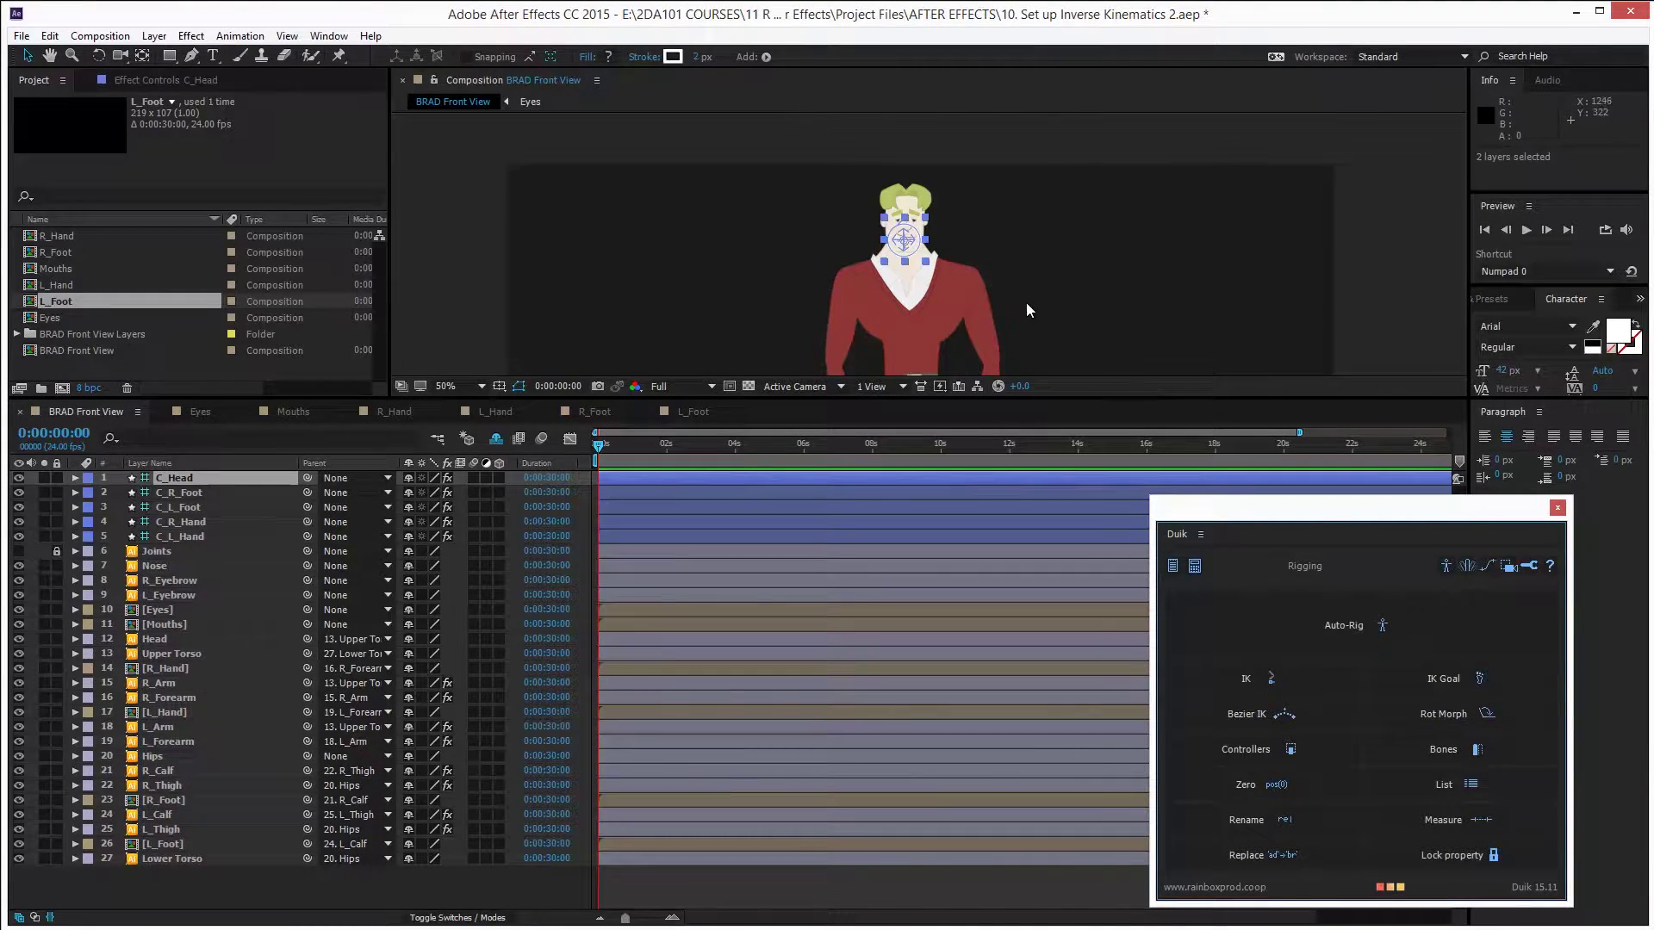
Test the look-at by dragging C_Head in the maximised viewer, then undo
{"action": "key", "text": "grave"}
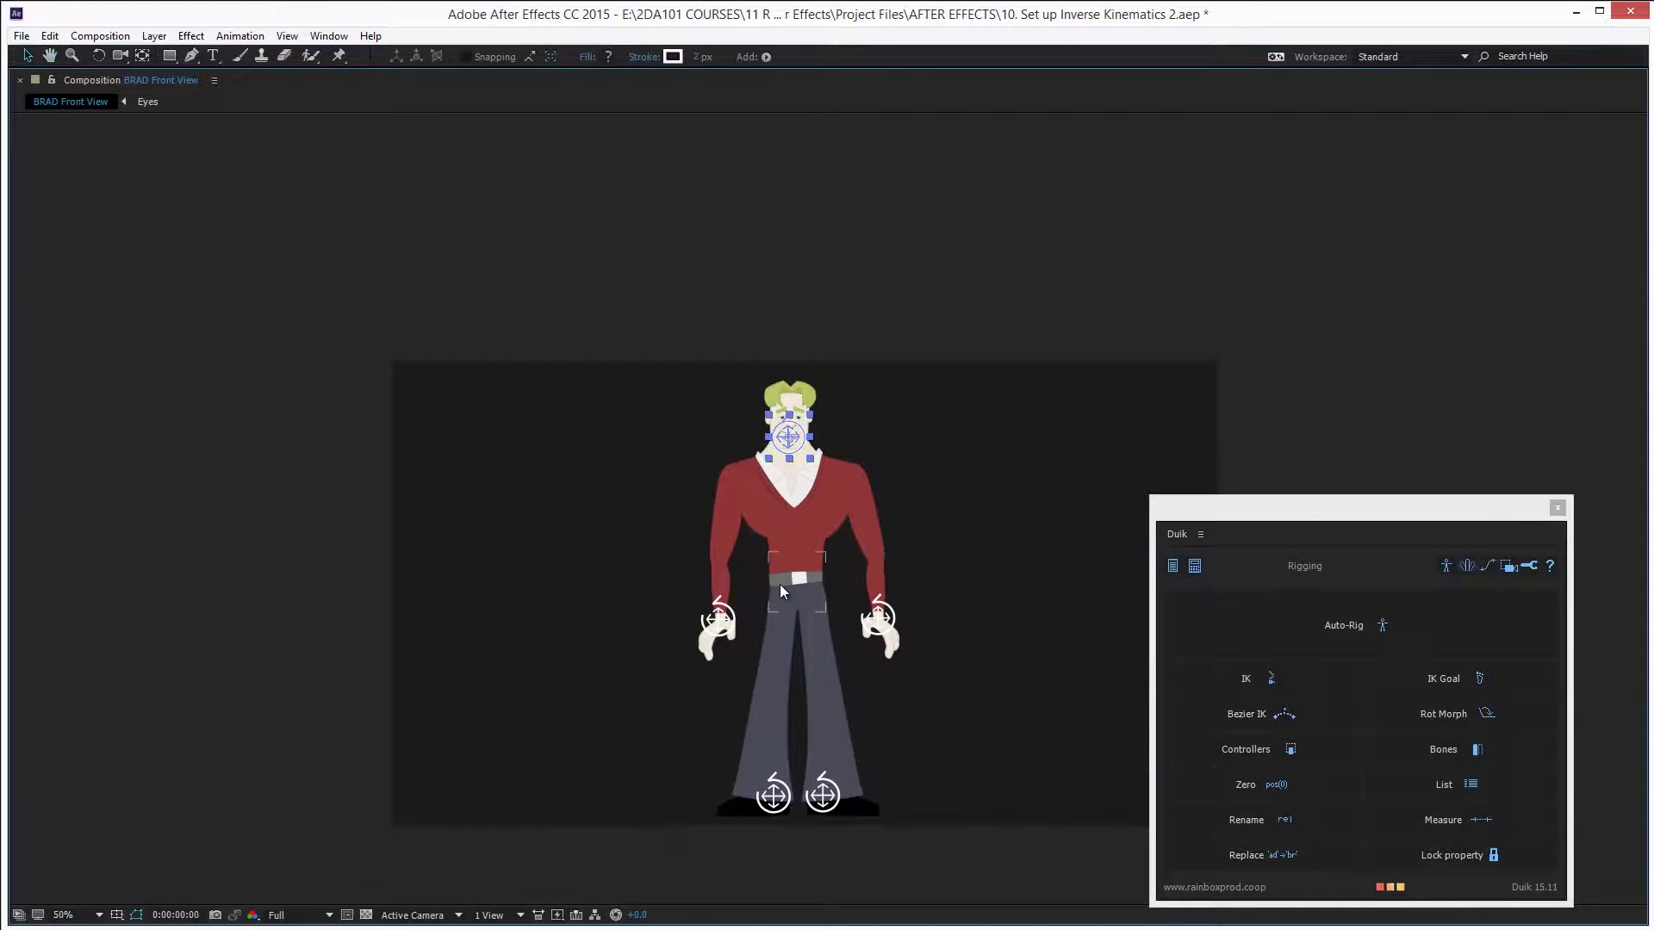
{"action": "key", "text": "shift+slash"}
{"action": "left_click_drag", "start_coordinate": [810, 245], "coordinate": [832, 297]}
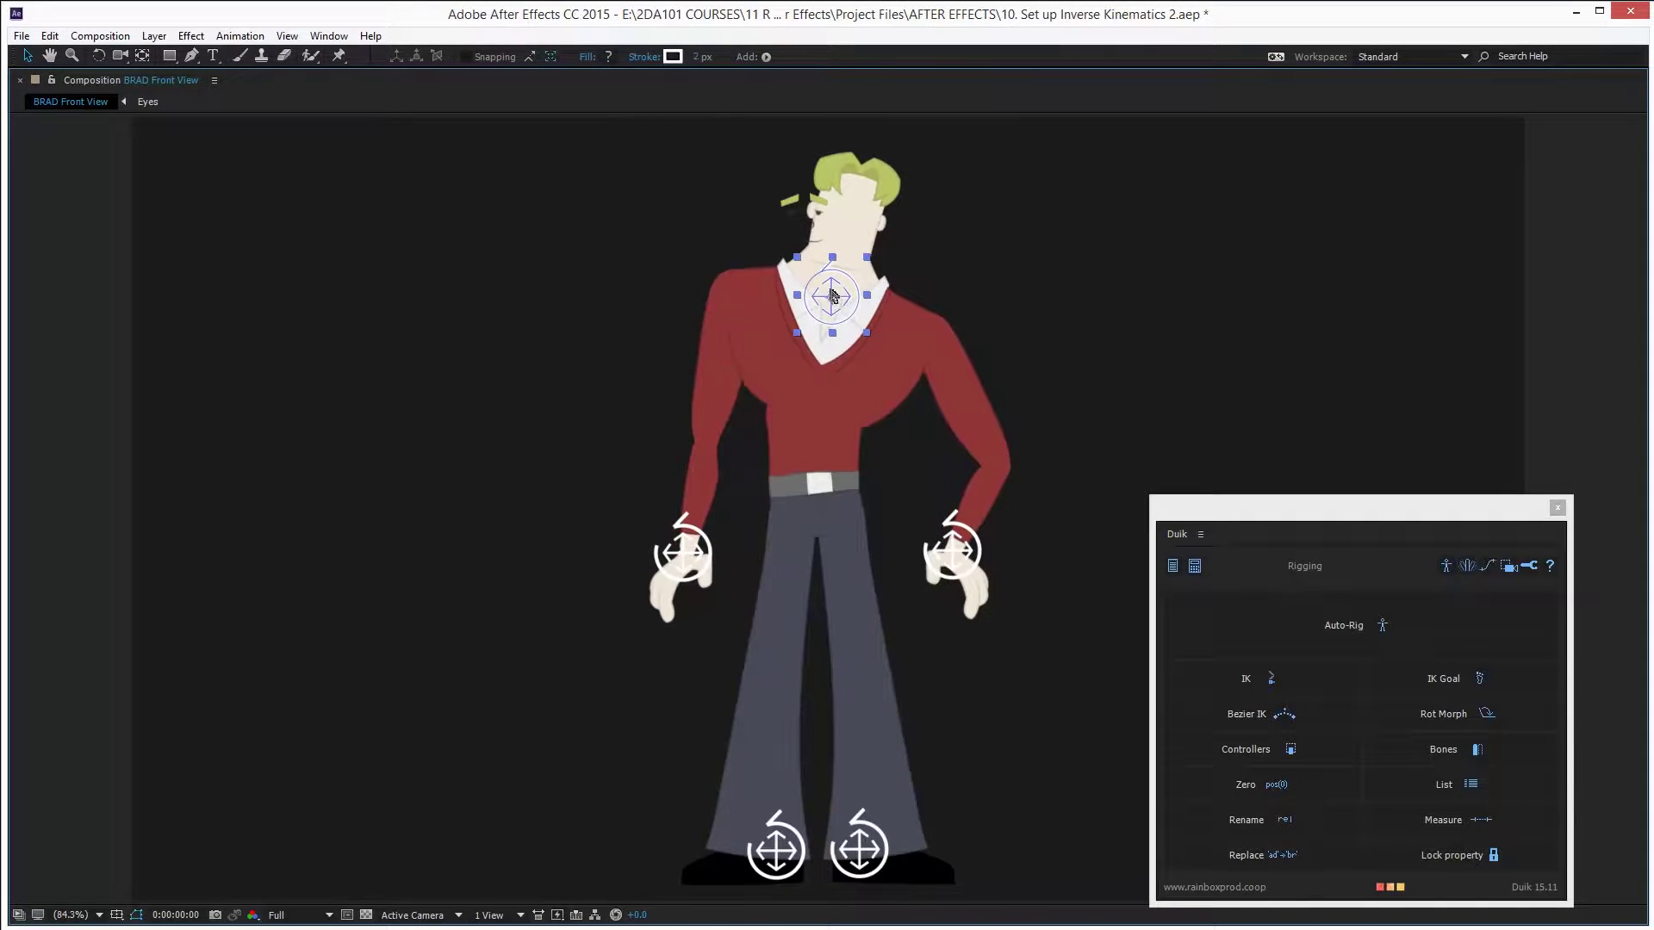
{"action": "key", "text": "ctrl+z"}
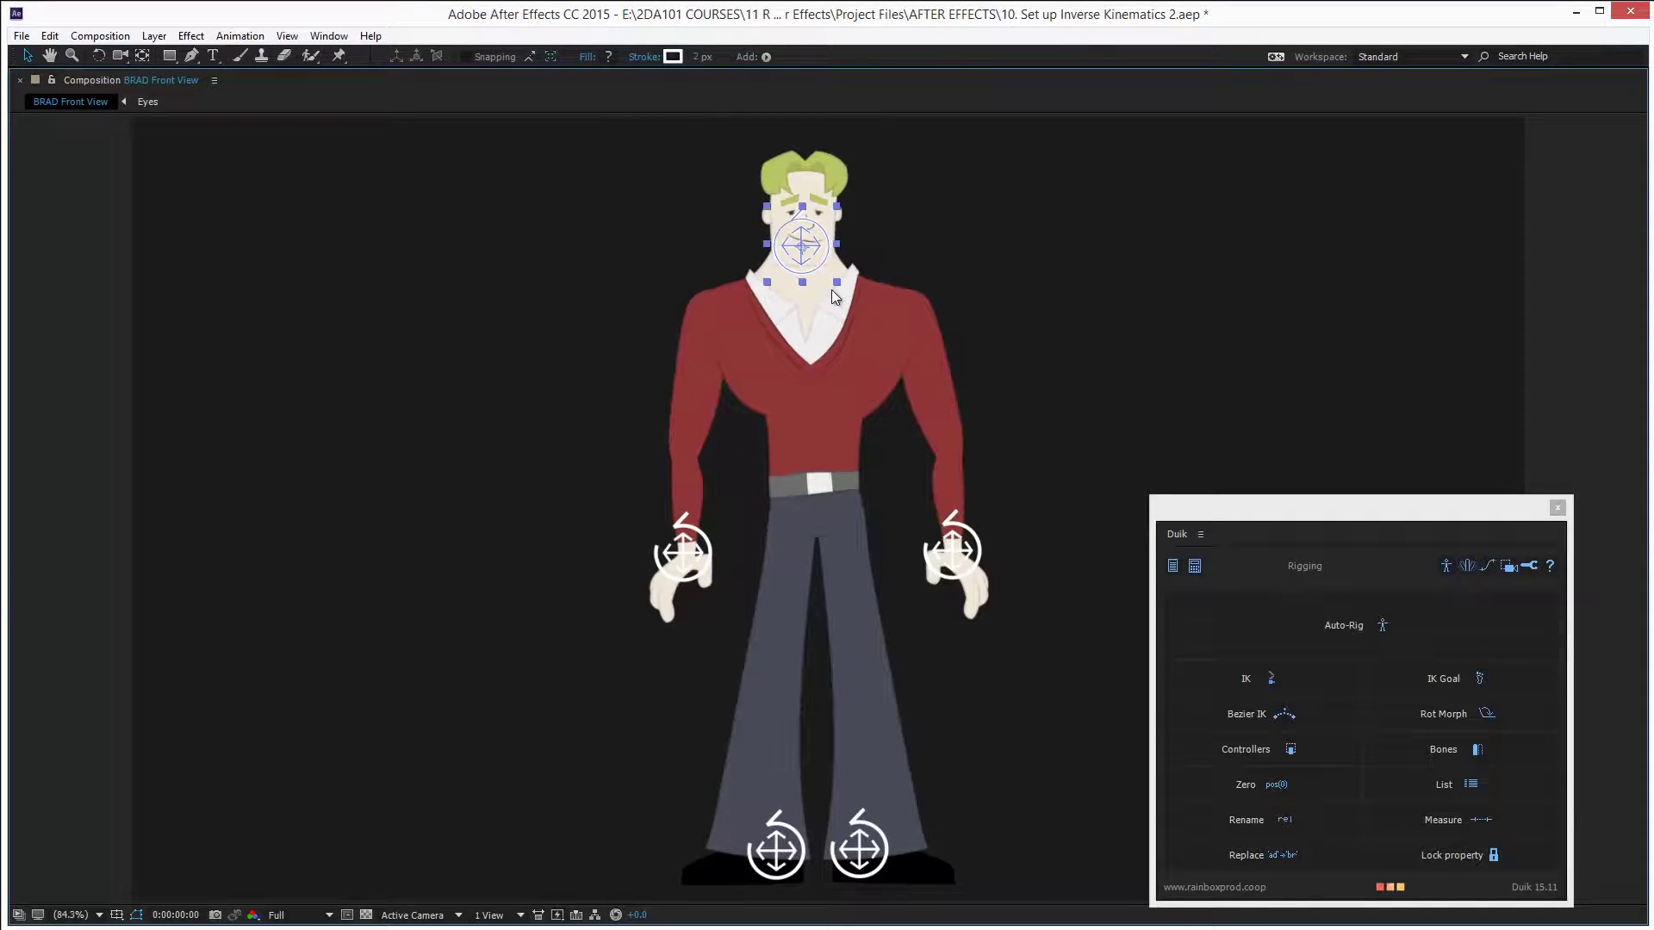
{"action": "key", "text": "grave"}
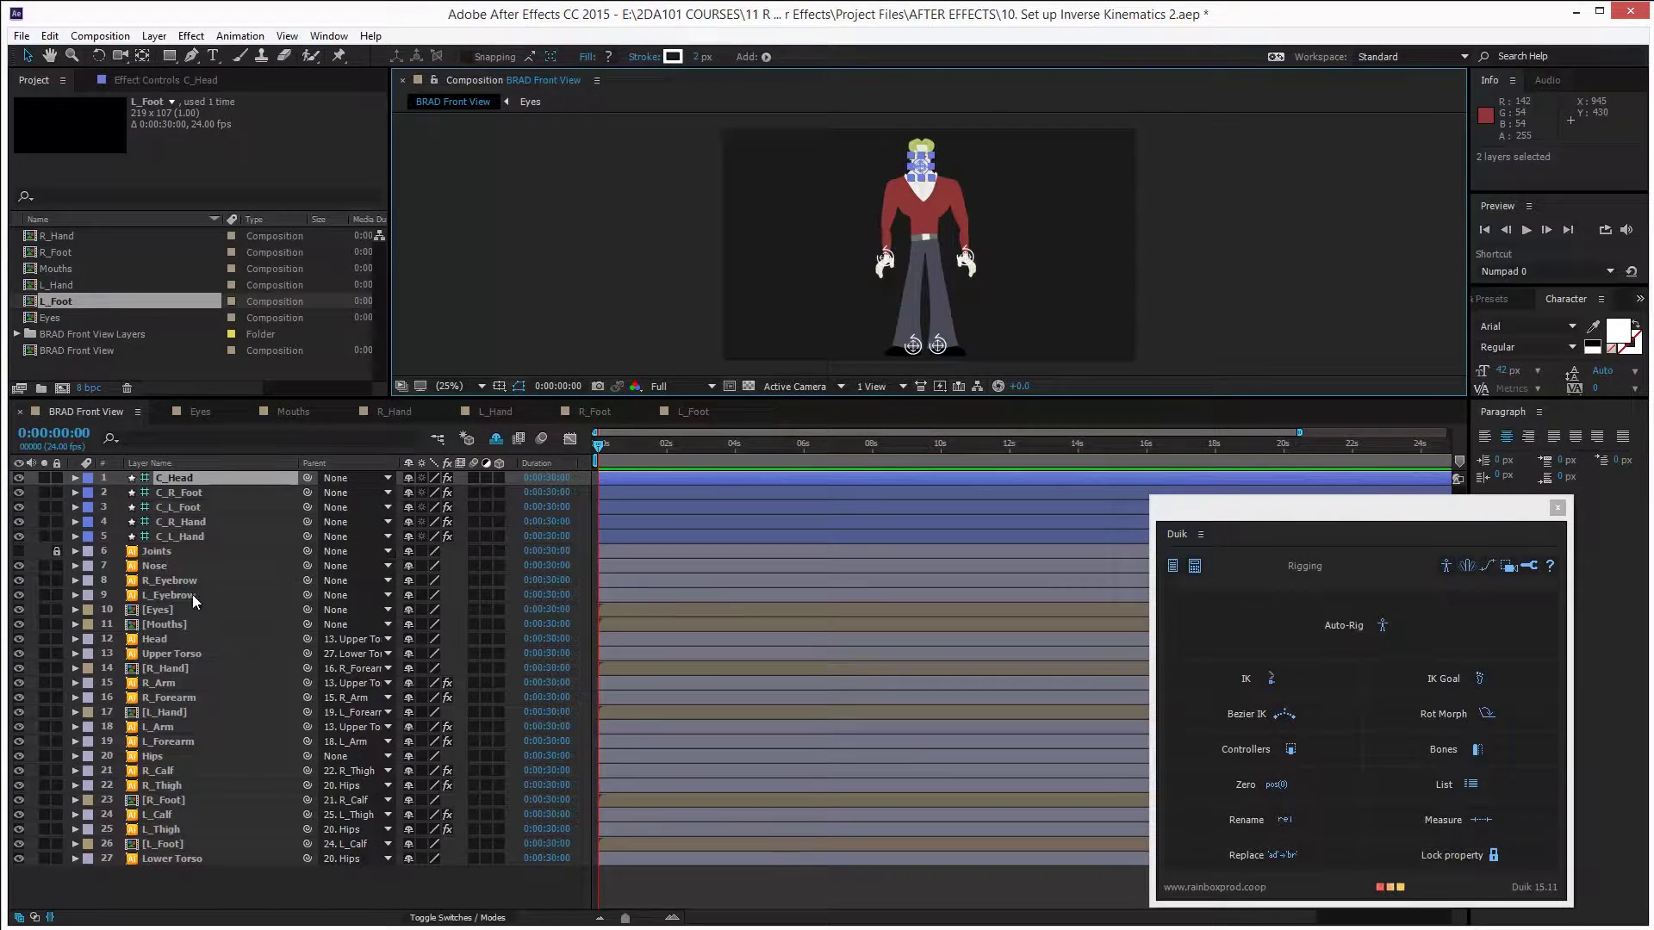
Make the C_Head controller the Duik IK goal of the Head layer
{"action": "left_click", "coordinate": [157, 639]}
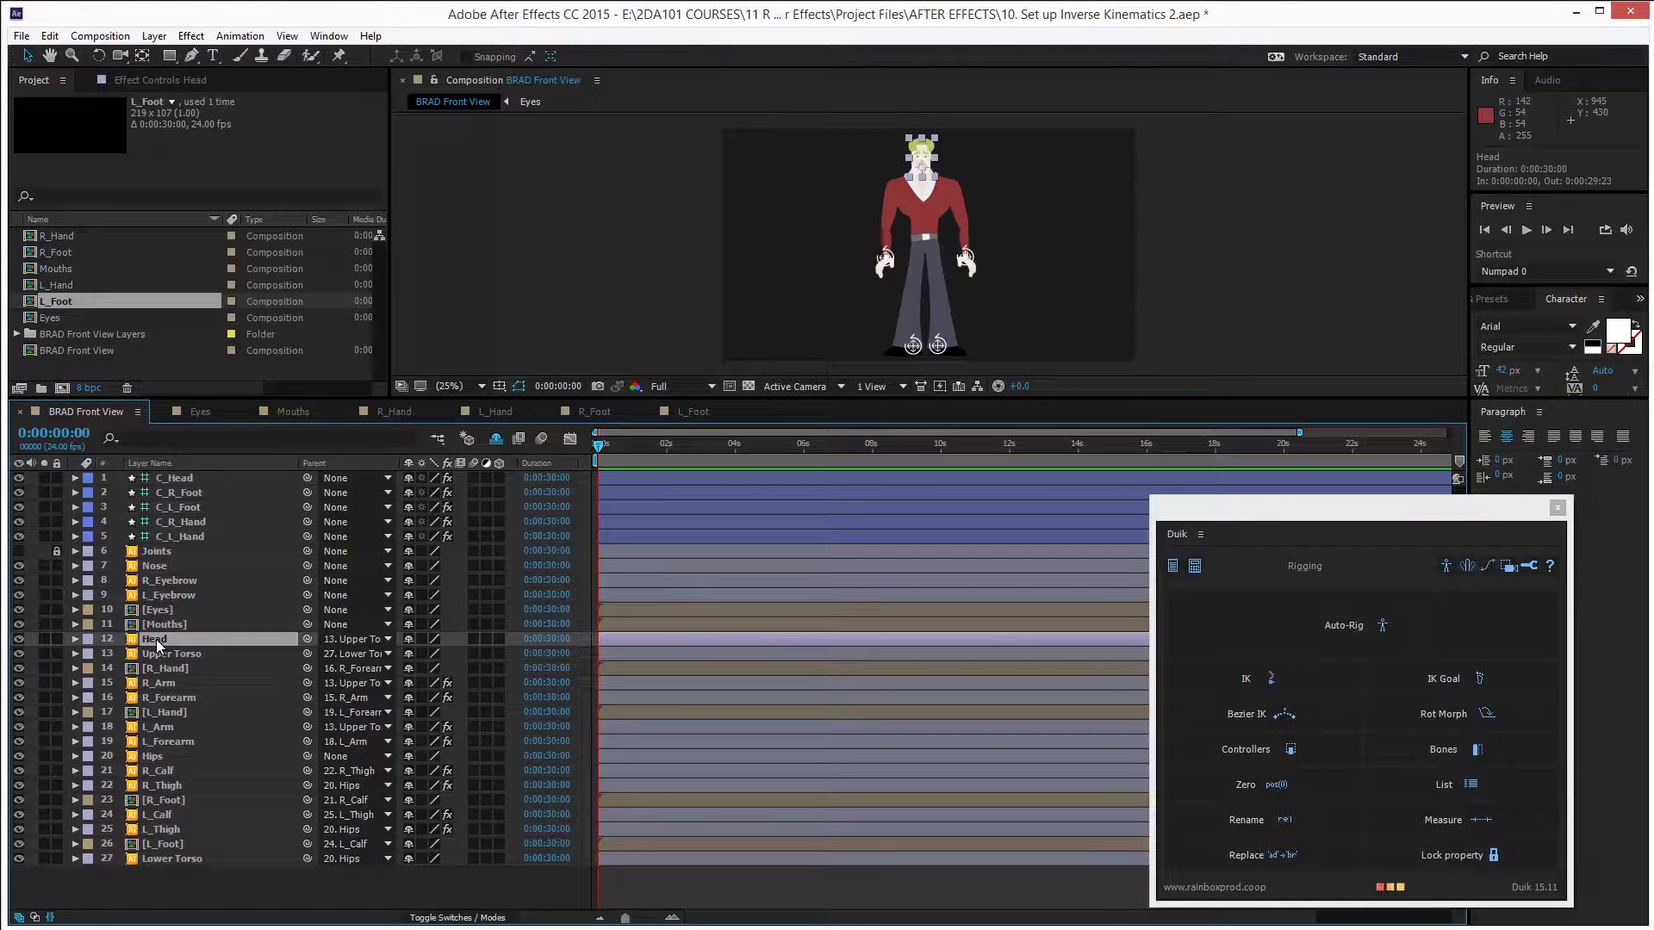
{"action": "left_click", "coordinate": [189, 479], "text": "ctrl"}
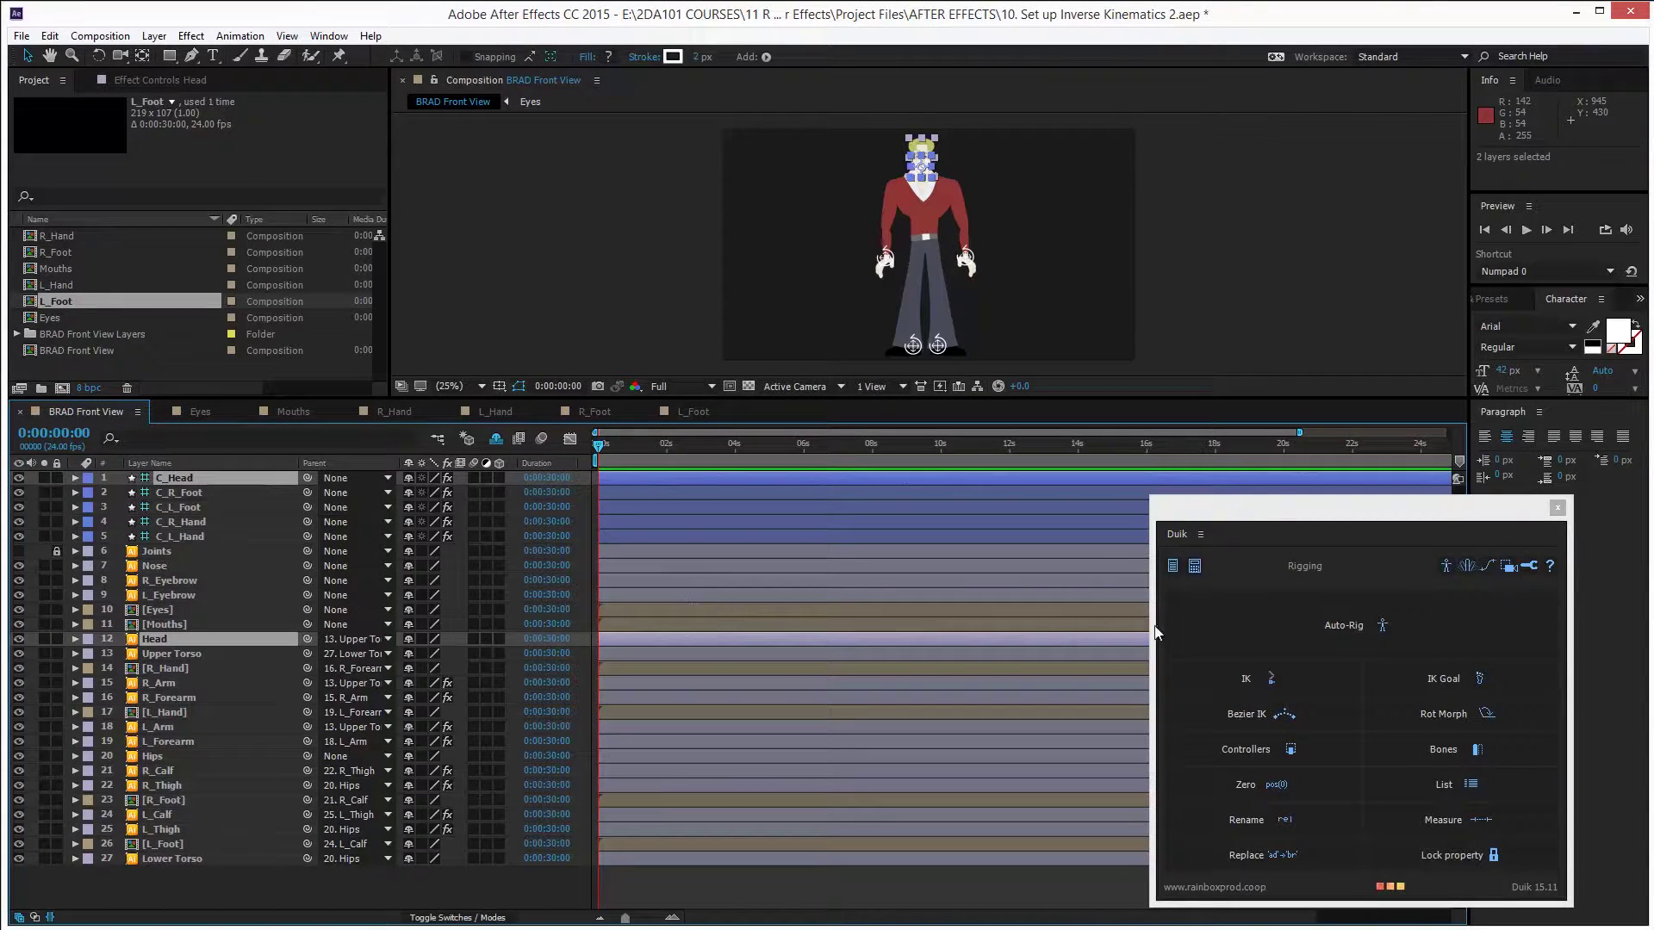
{"action": "left_click", "coordinate": [1467, 680]}
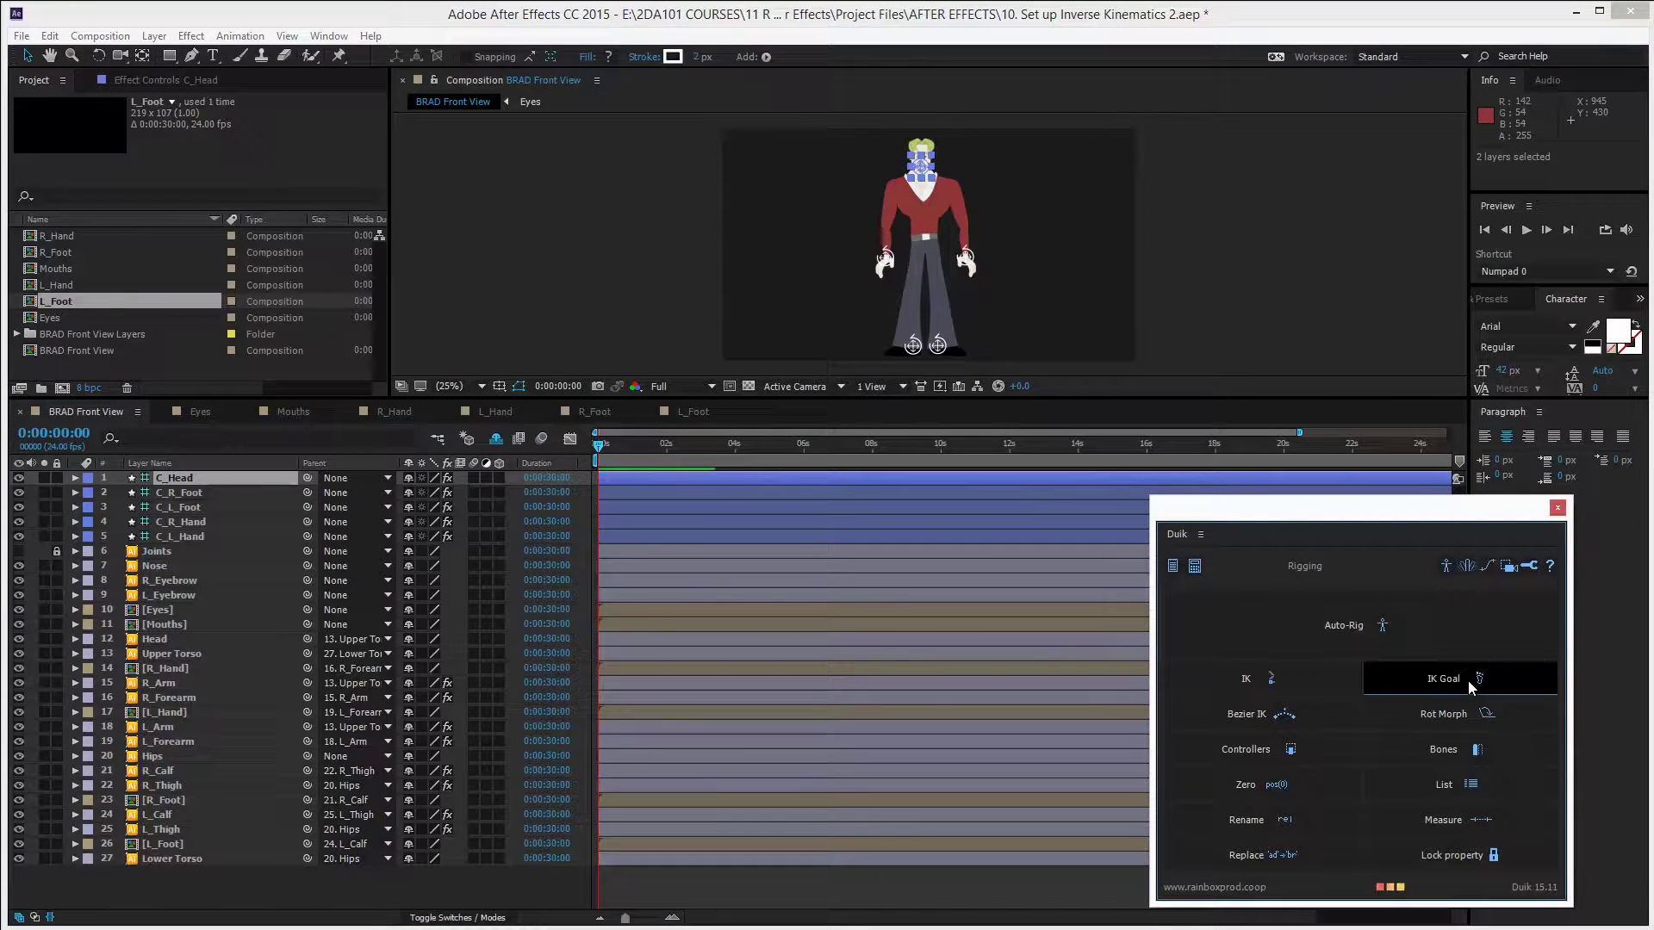
Test the head rig by rotating and moving C_Head, then undo back to rest
{"action": "key", "text": "grave"}
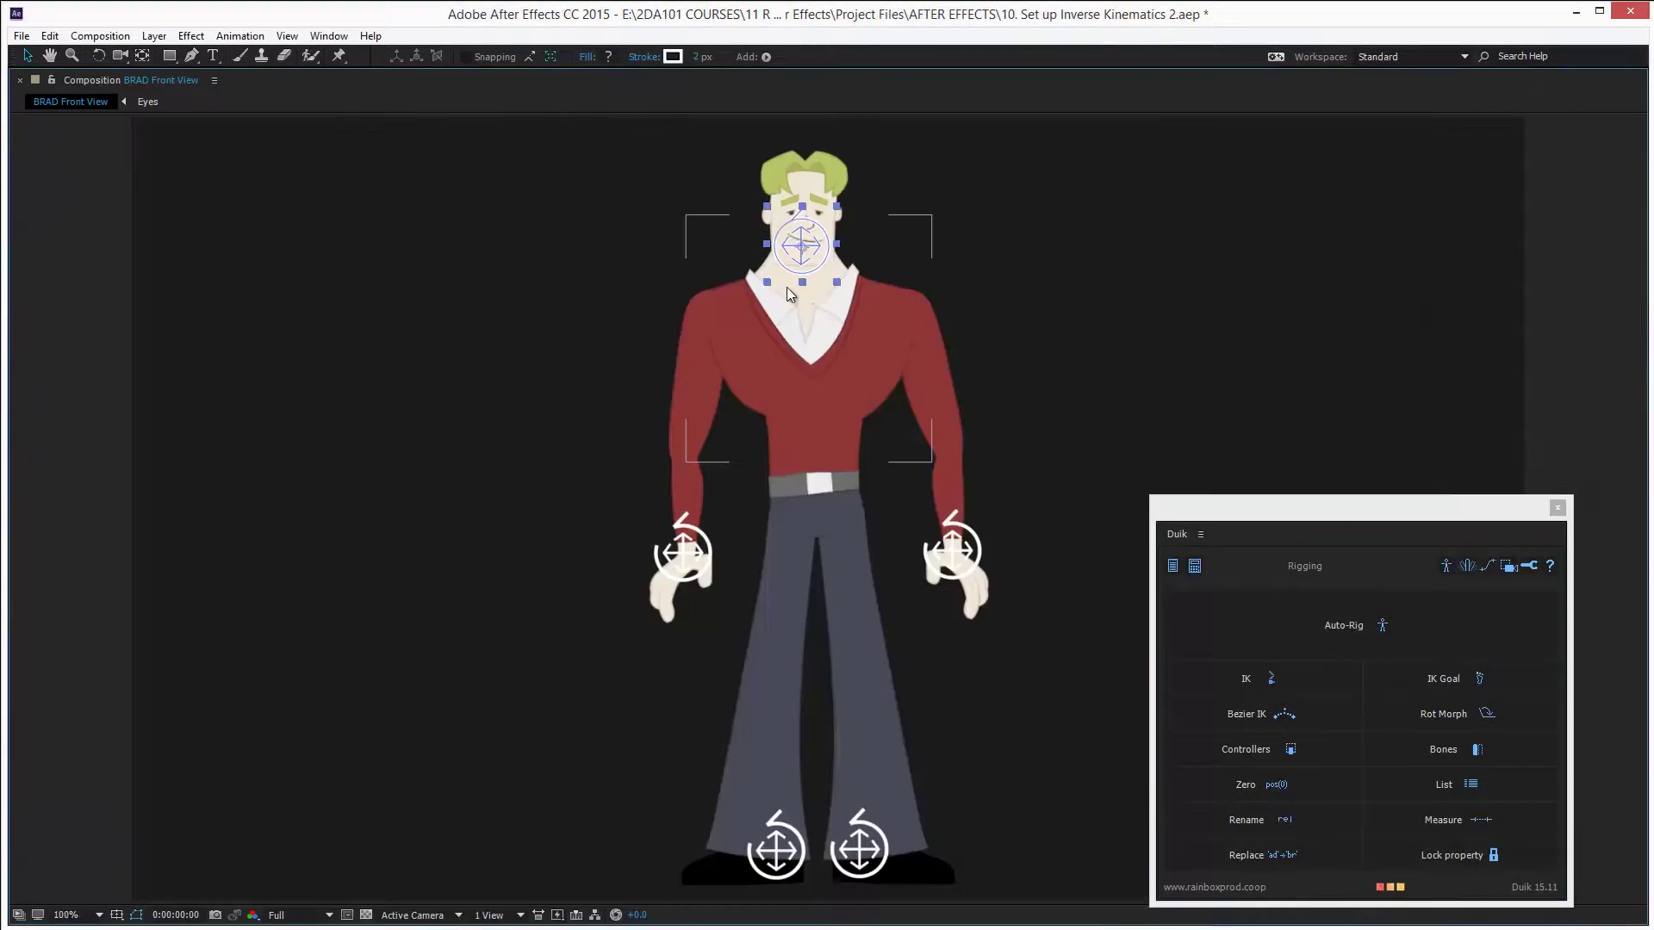
{"action": "key", "text": "period"}
{"action": "scroll", "coordinate": [787, 287], "scroll_direction": "up", "scroll_amount": 5}
{"action": "key", "text": "w"}
{"action": "left_click_drag", "start_coordinate": [758, 252], "coordinate": [646, 379]}
{"action": "key", "text": "v"}
{"action": "key", "text": "ctrl+z"}
{"action": "left_click_drag", "start_coordinate": [794, 374], "coordinate": [728, 392]}
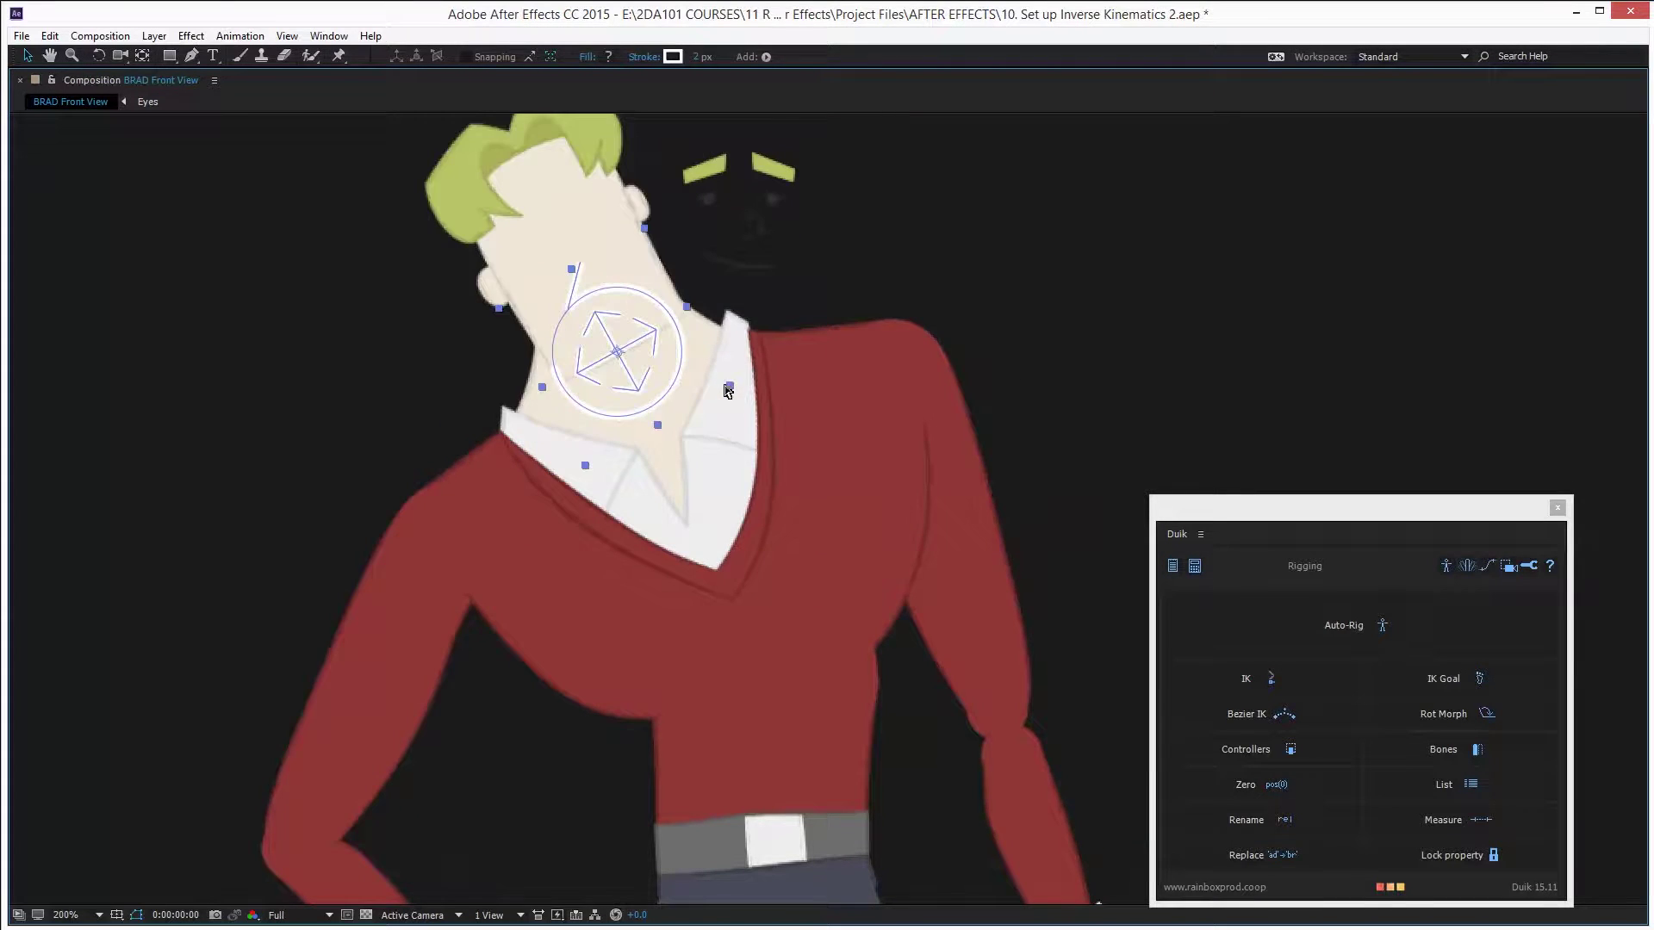
{"action": "key", "text": "ctrl+z"}
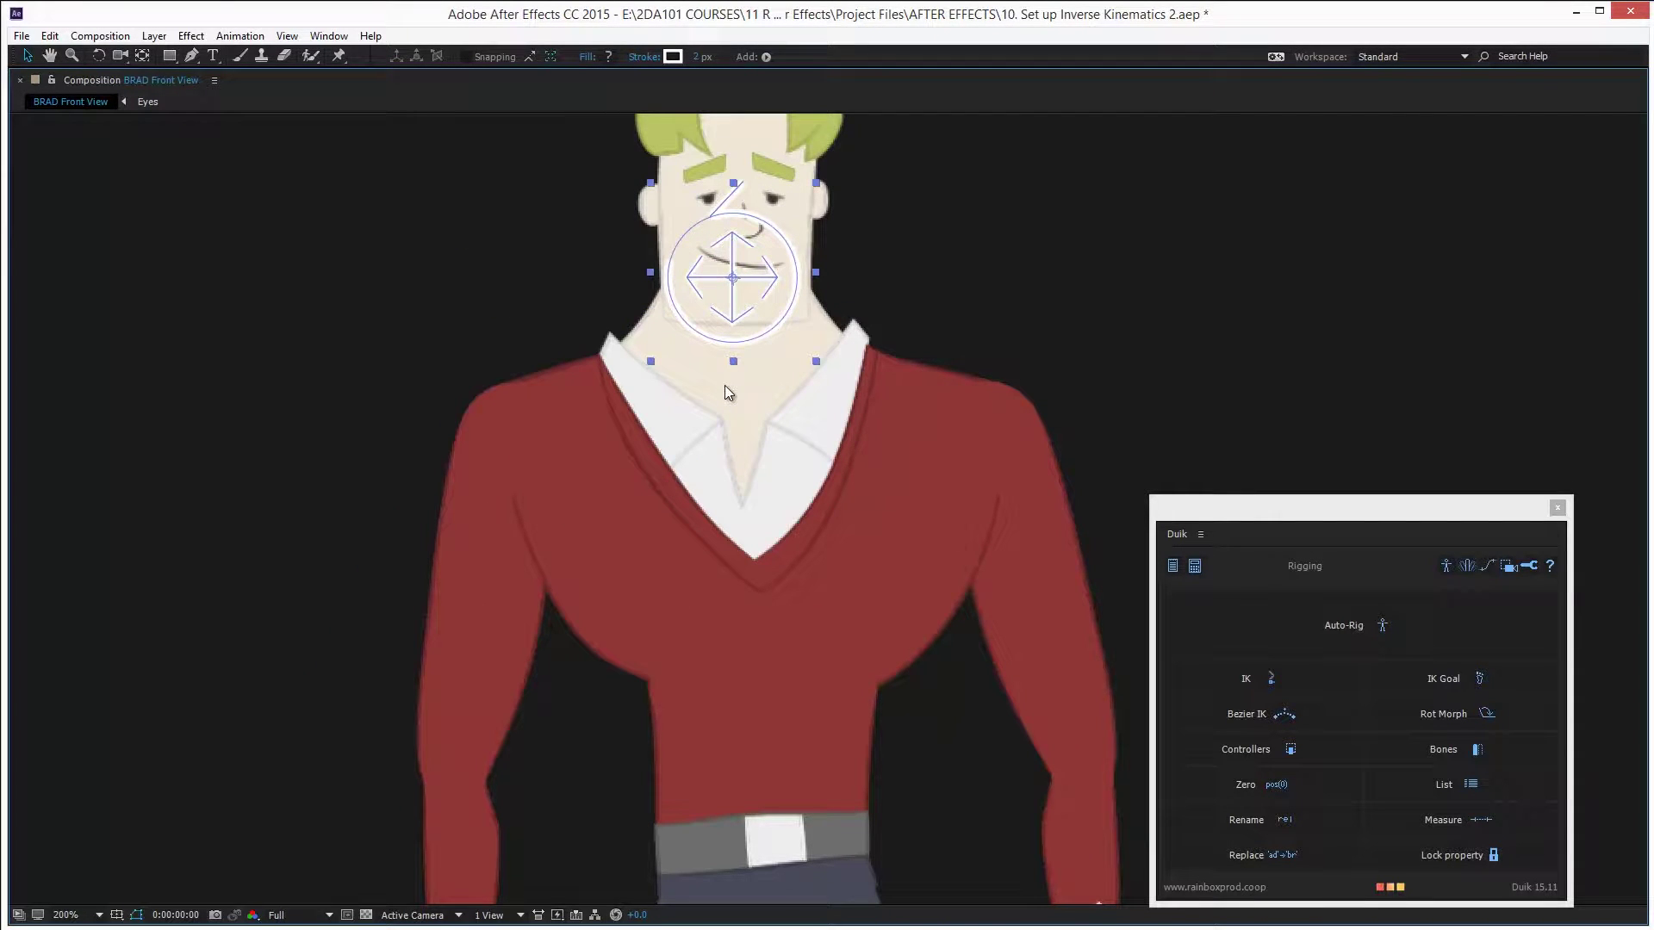
{"action": "key", "text": "shift+slash"}
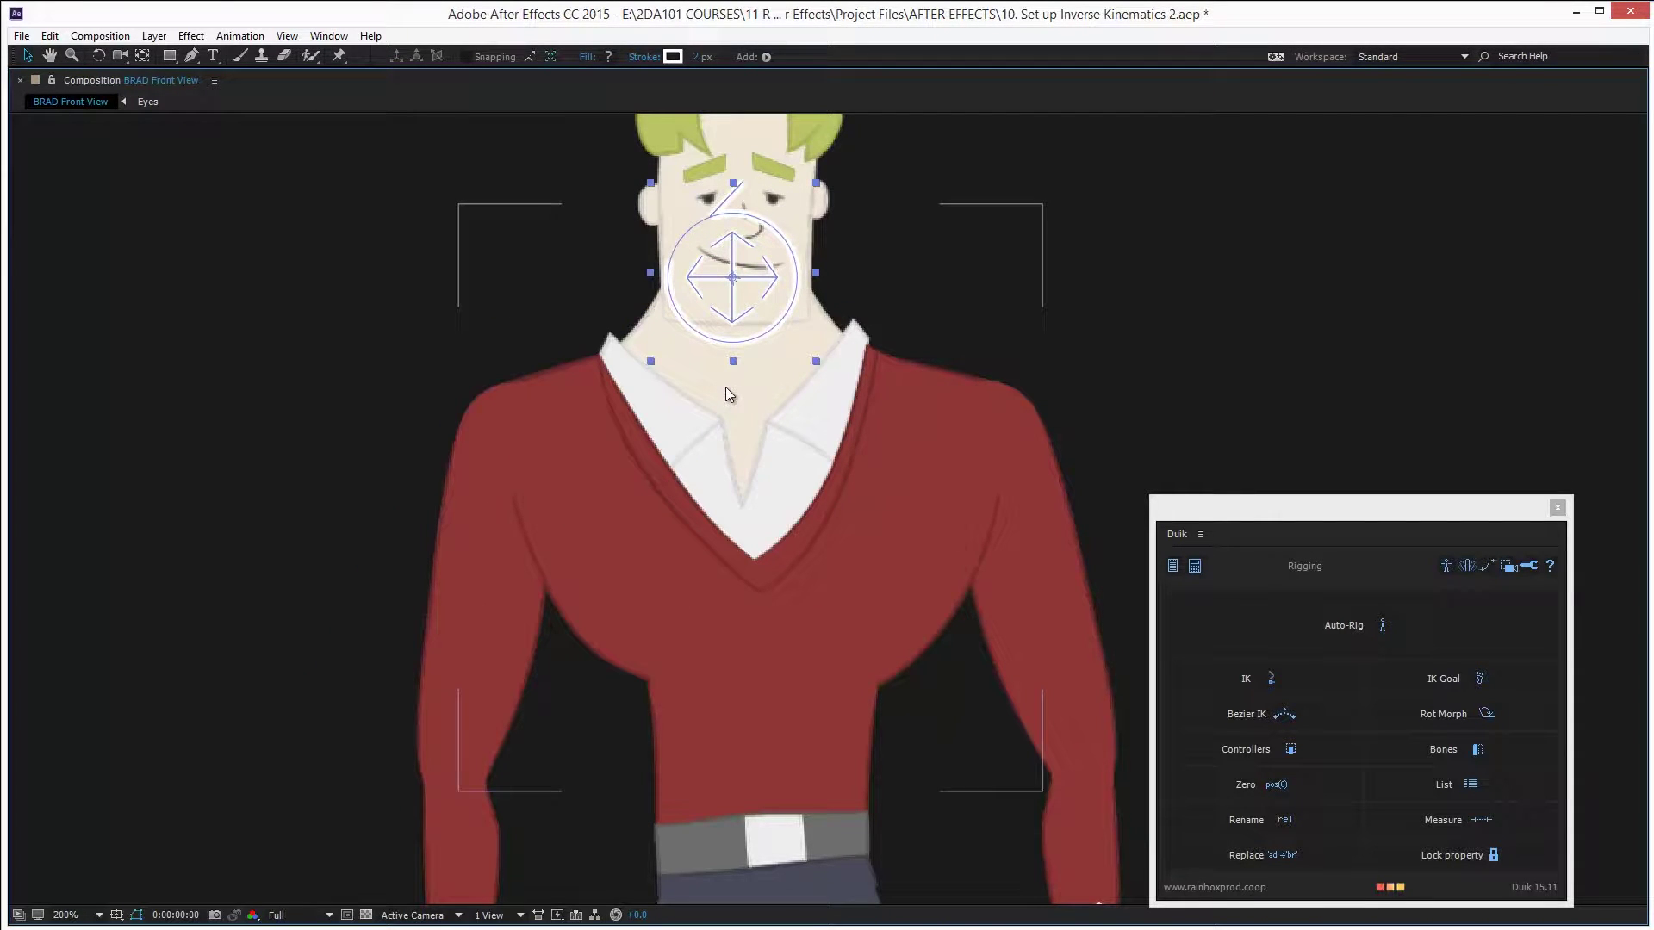
{"action": "key", "text": "grave"}
{"action": "key", "text": "shift+slash"}
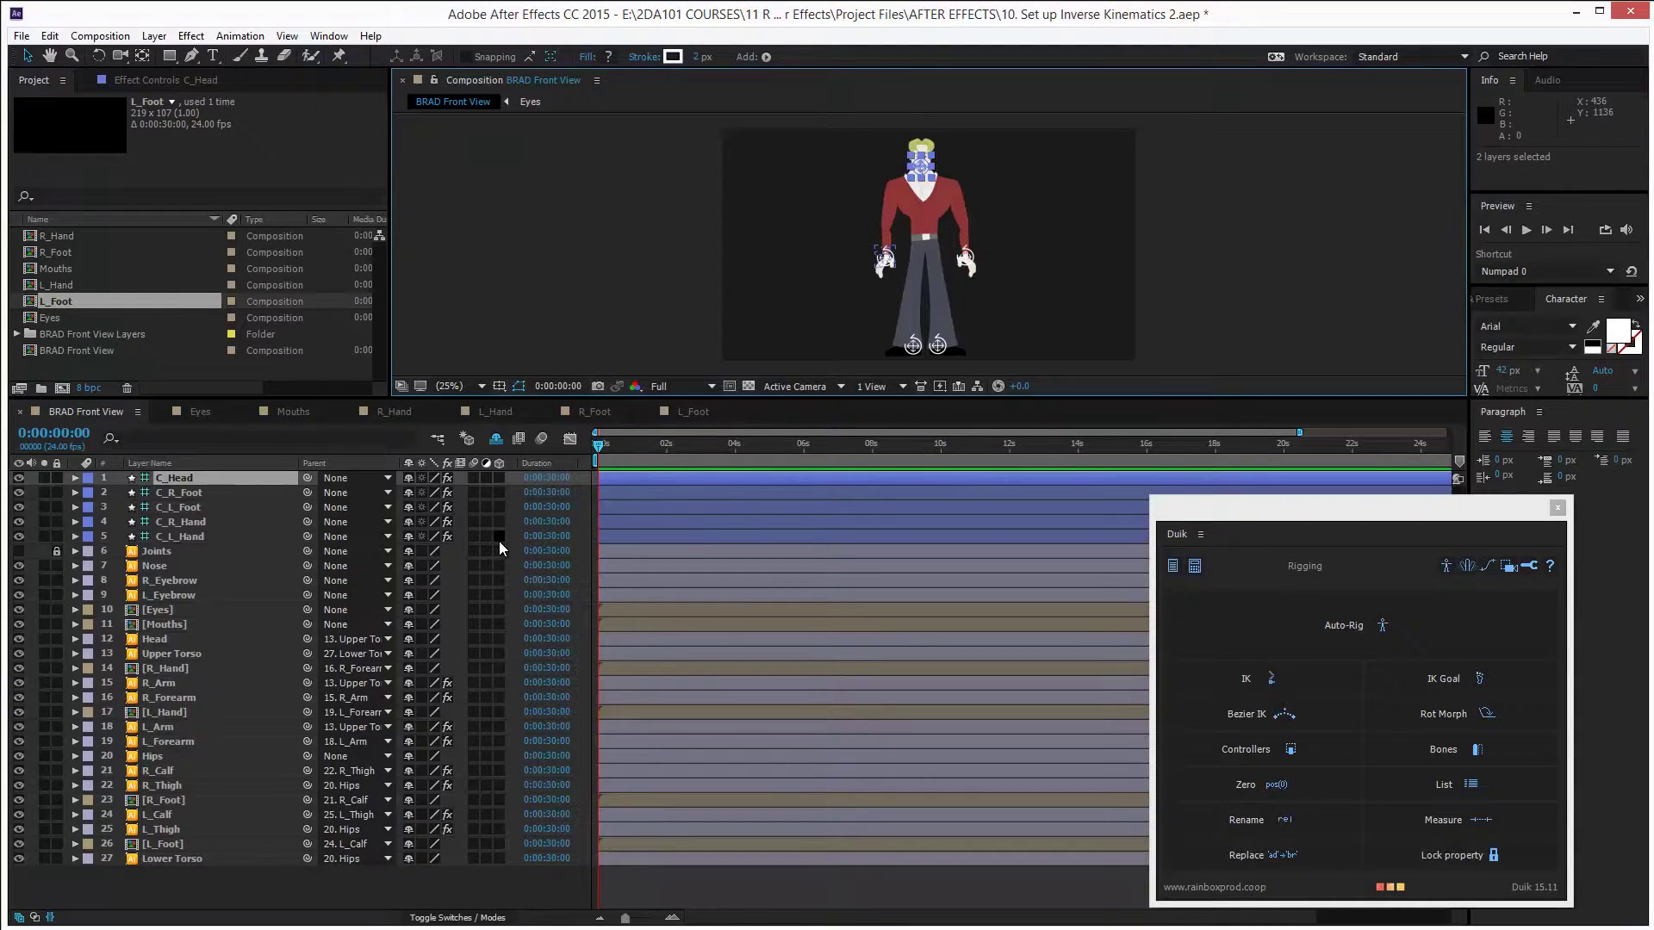
Create a C_Upper Torso controller for the Upper Torso layer
{"action": "left_click", "coordinate": [174, 654]}
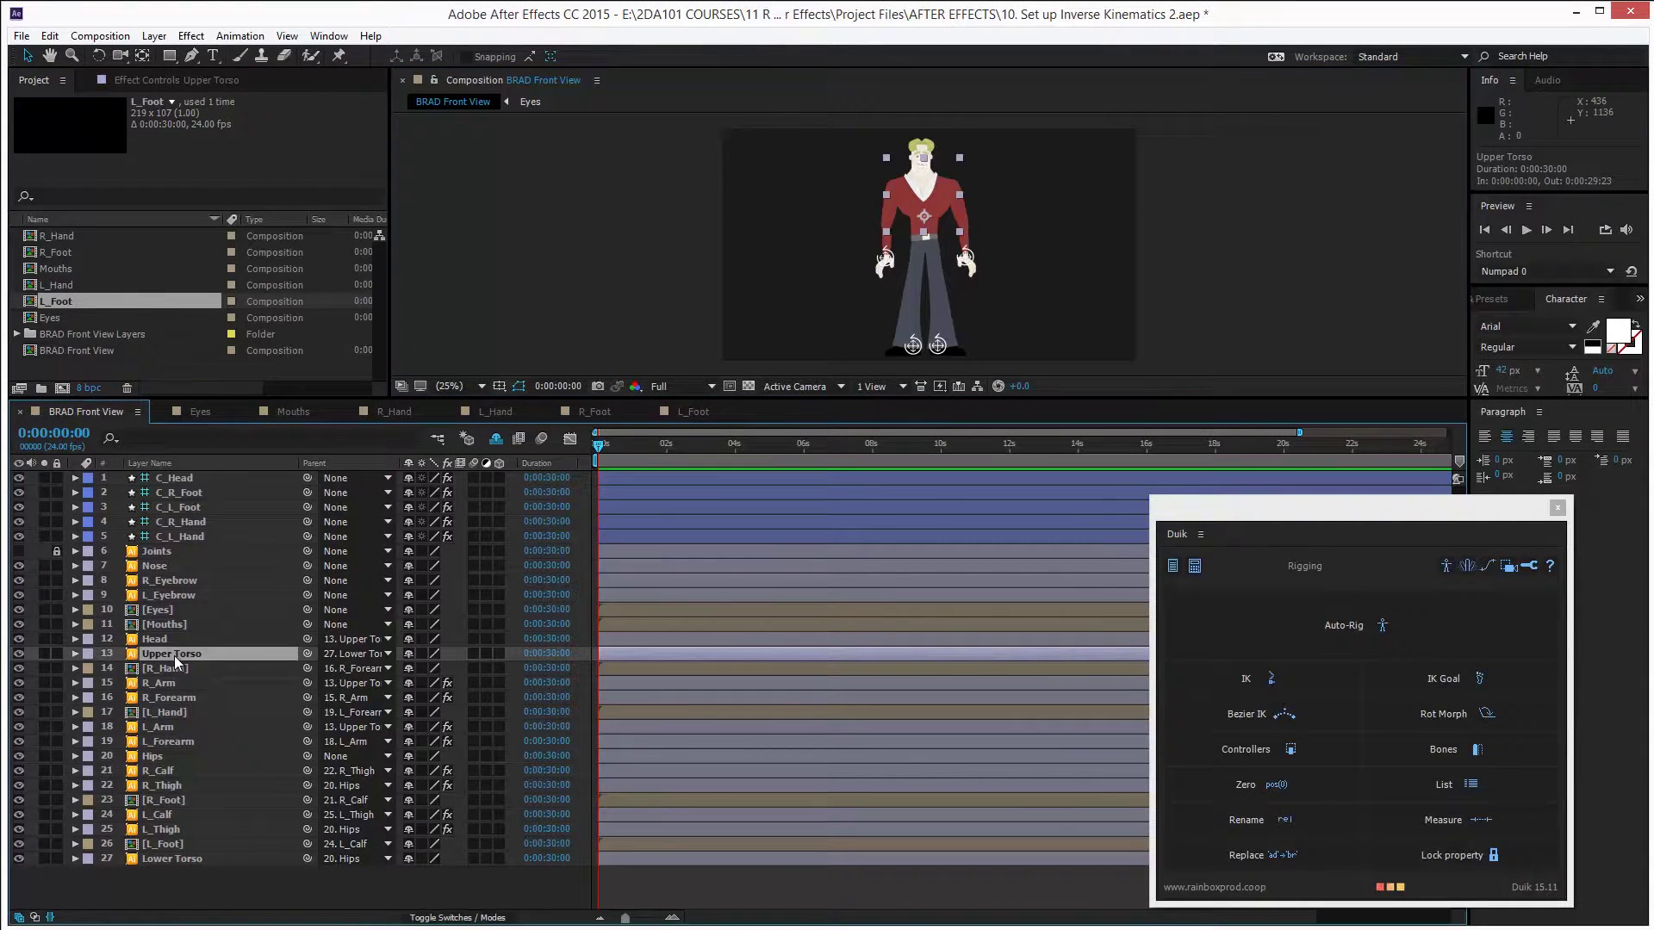
{"action": "left_click", "coordinate": [1296, 750]}
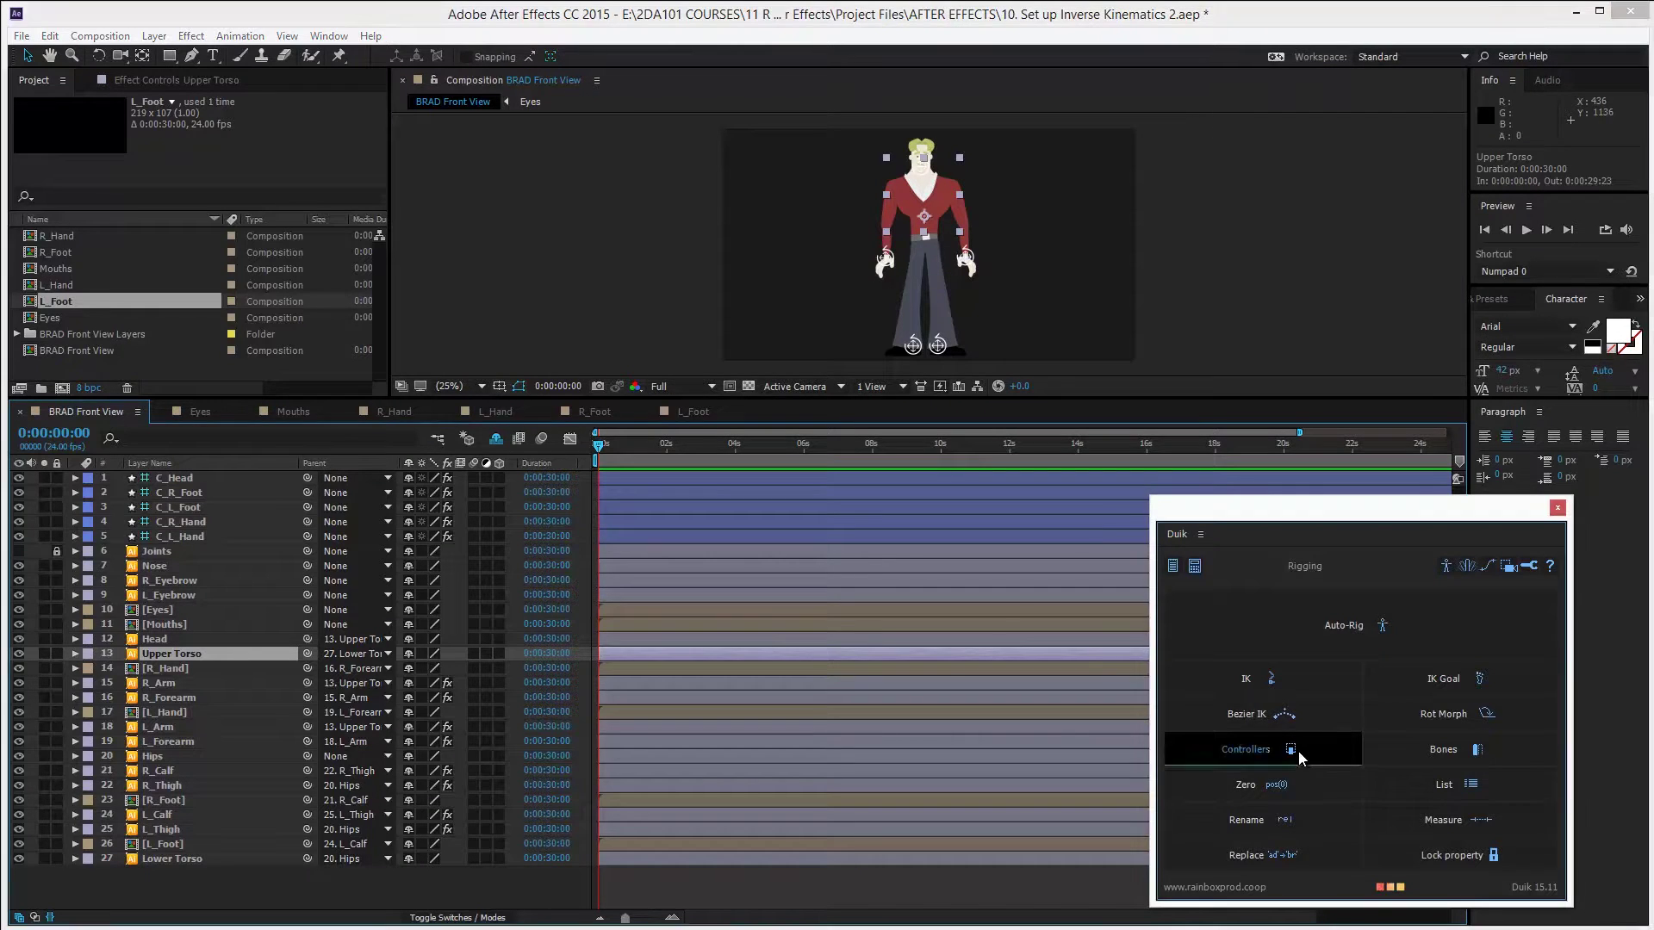
{"action": "left_click", "coordinate": [1475, 791]}
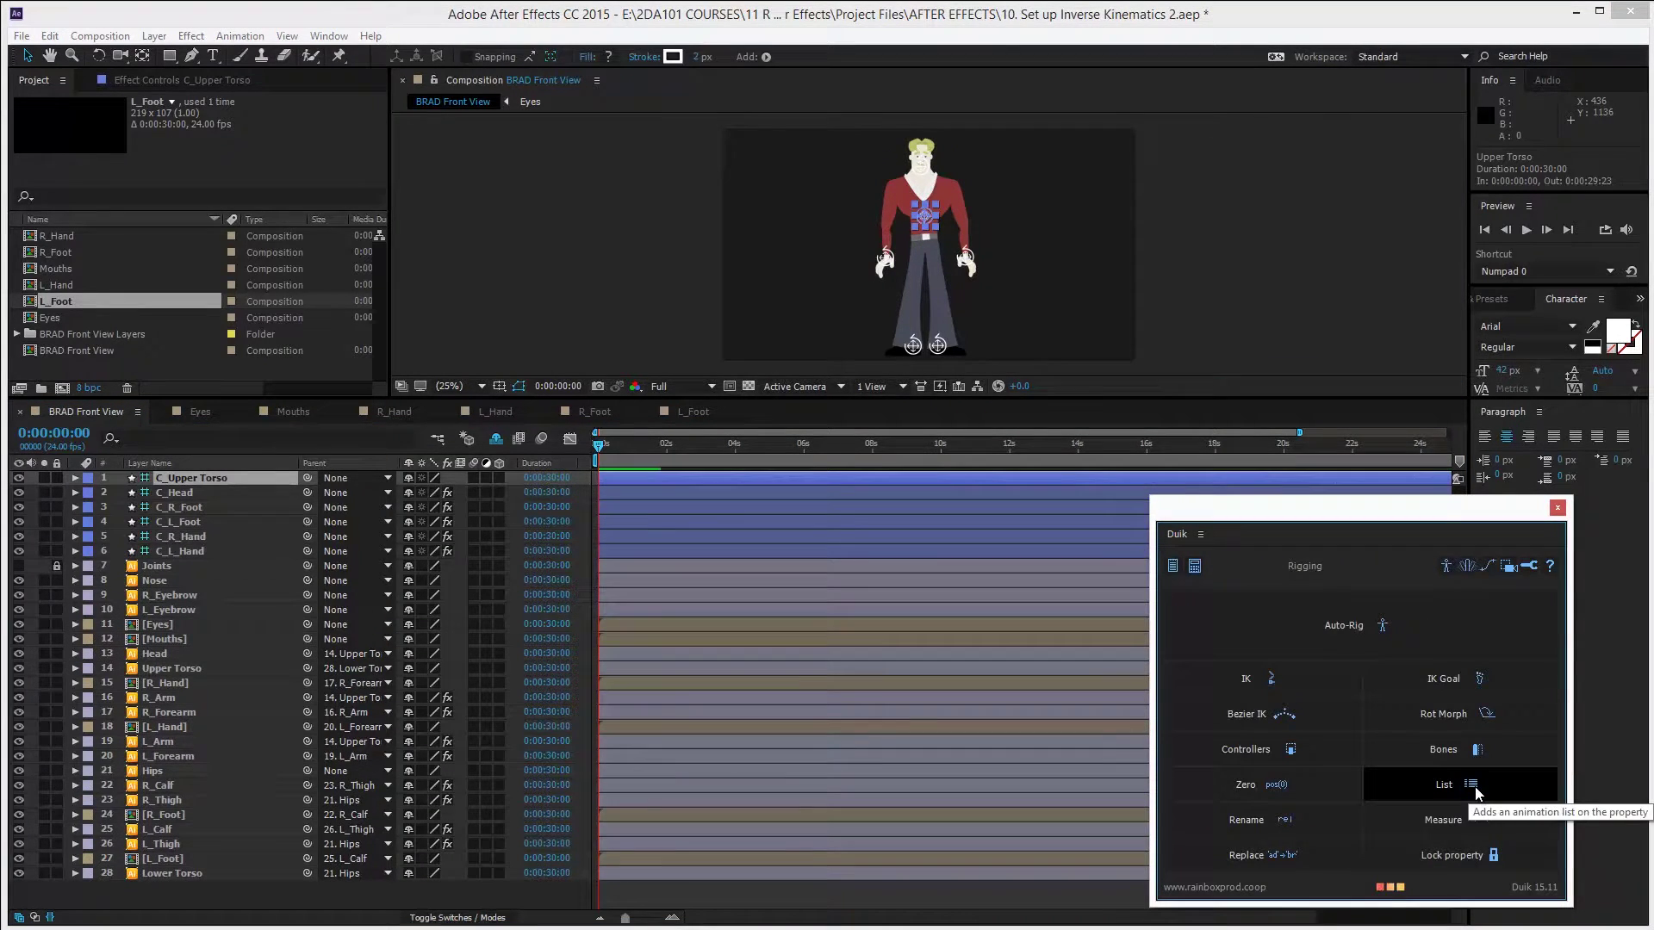
Make Lower Torso aim at C_Upper Torso with a one-layer look-at IK
{"action": "left_click", "coordinate": [173, 873]}
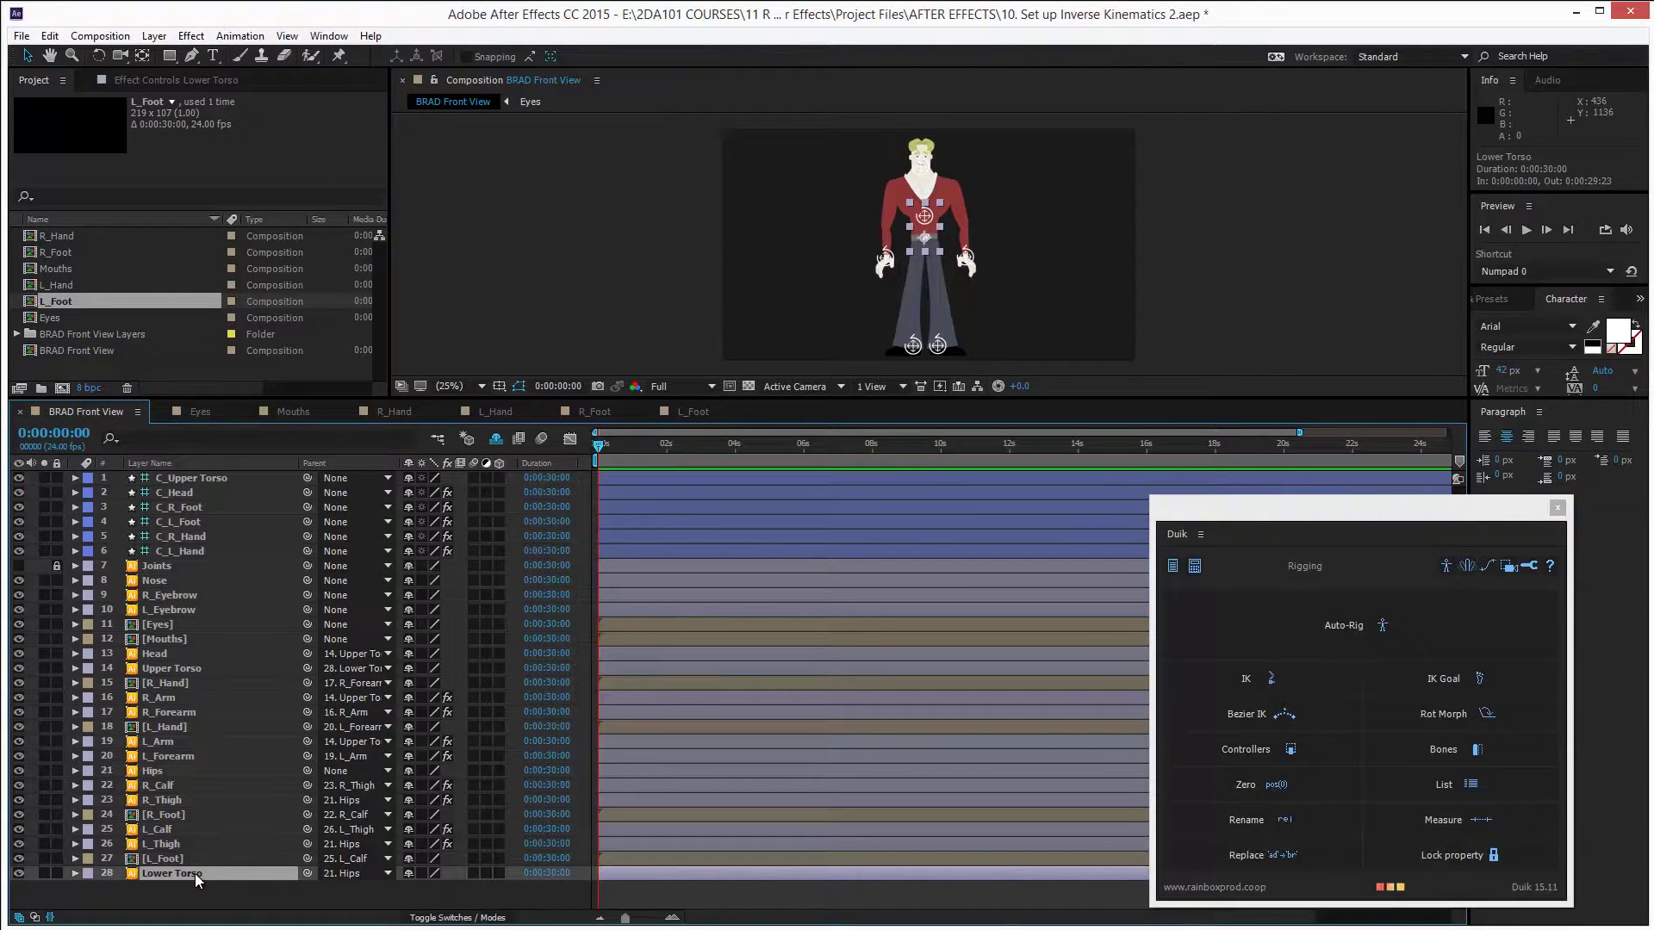
{"action": "left_click", "coordinate": [214, 487], "text": "ctrl"}
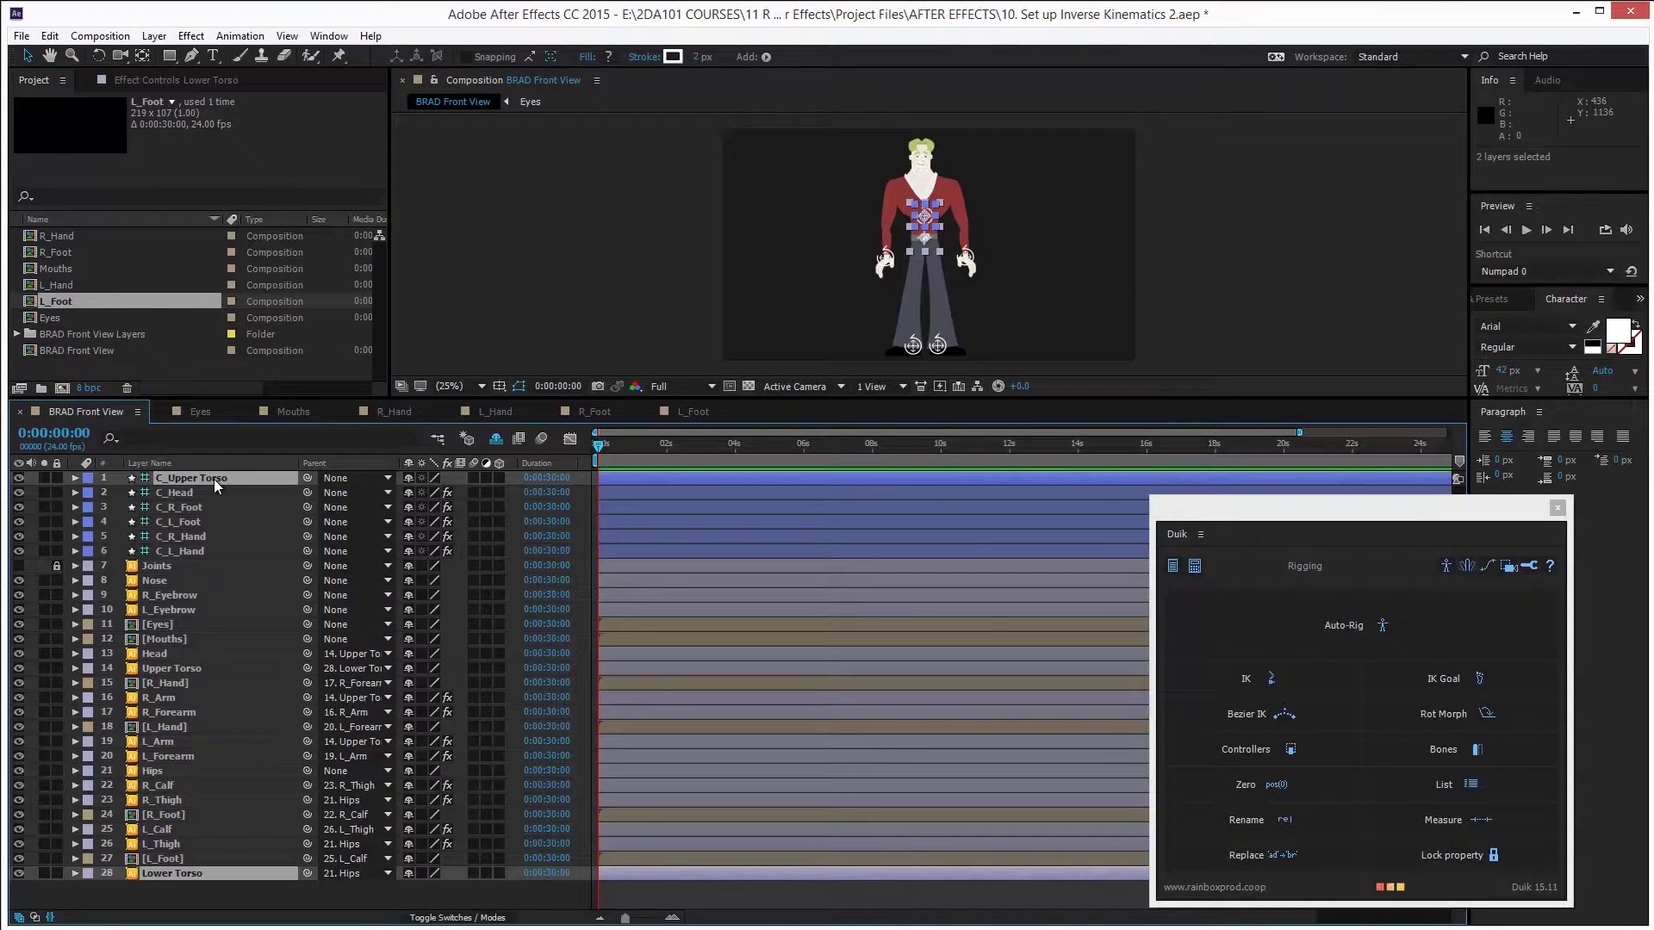
{"action": "left_click", "coordinate": [1288, 690]}
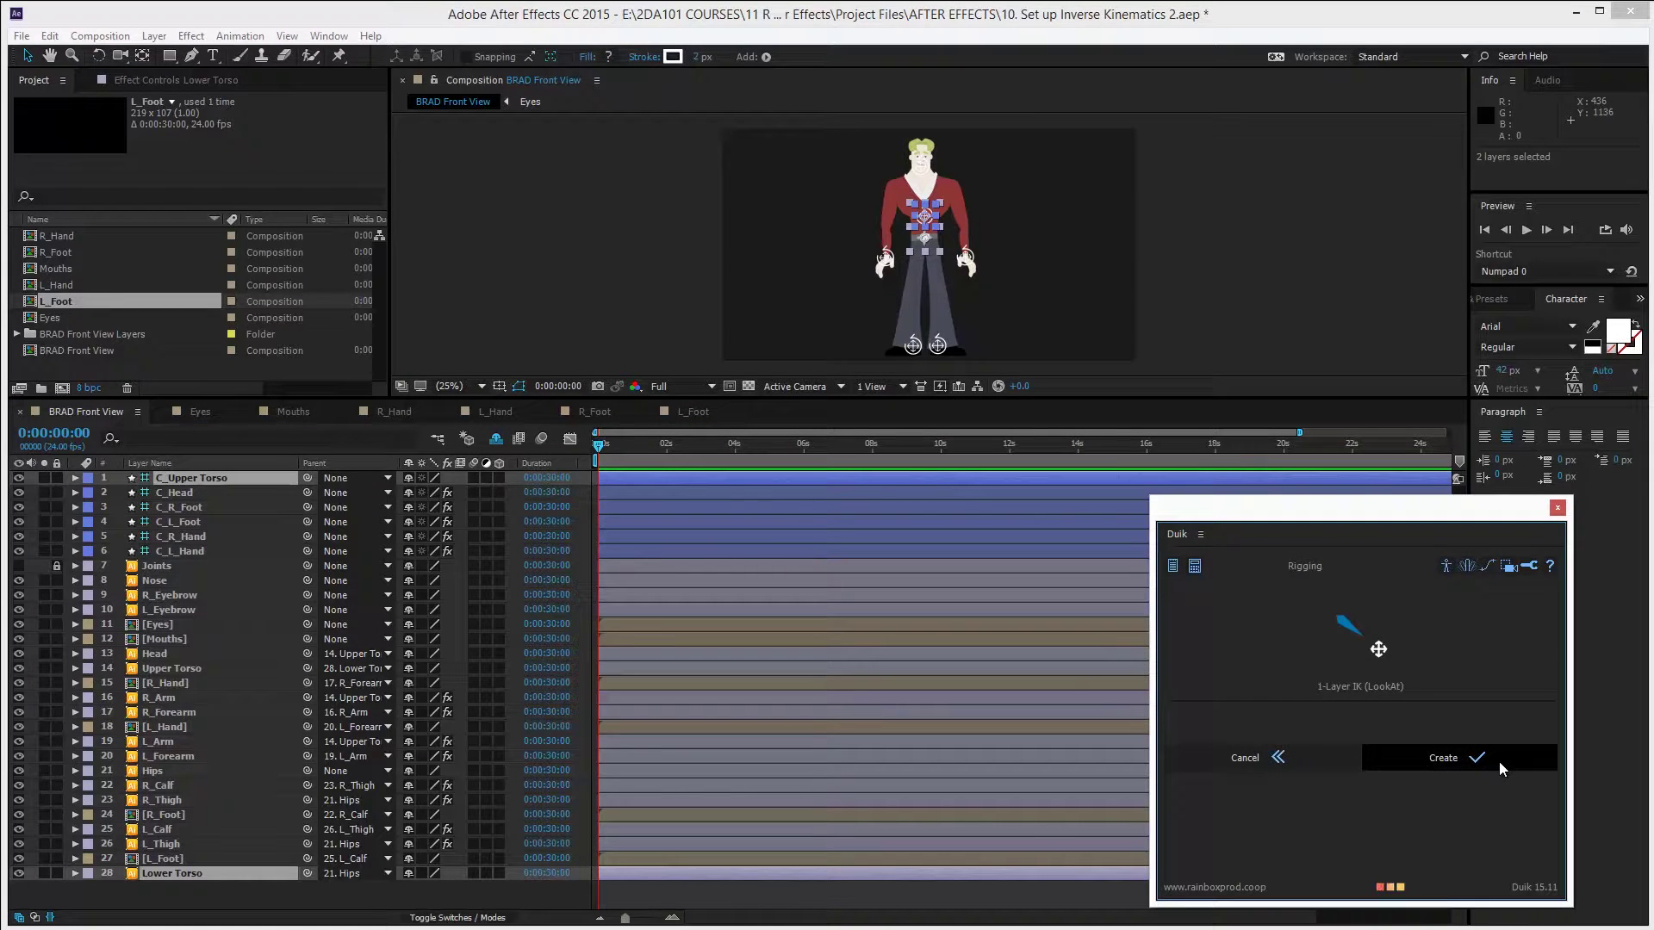
{"action": "left_click", "coordinate": [1456, 758]}
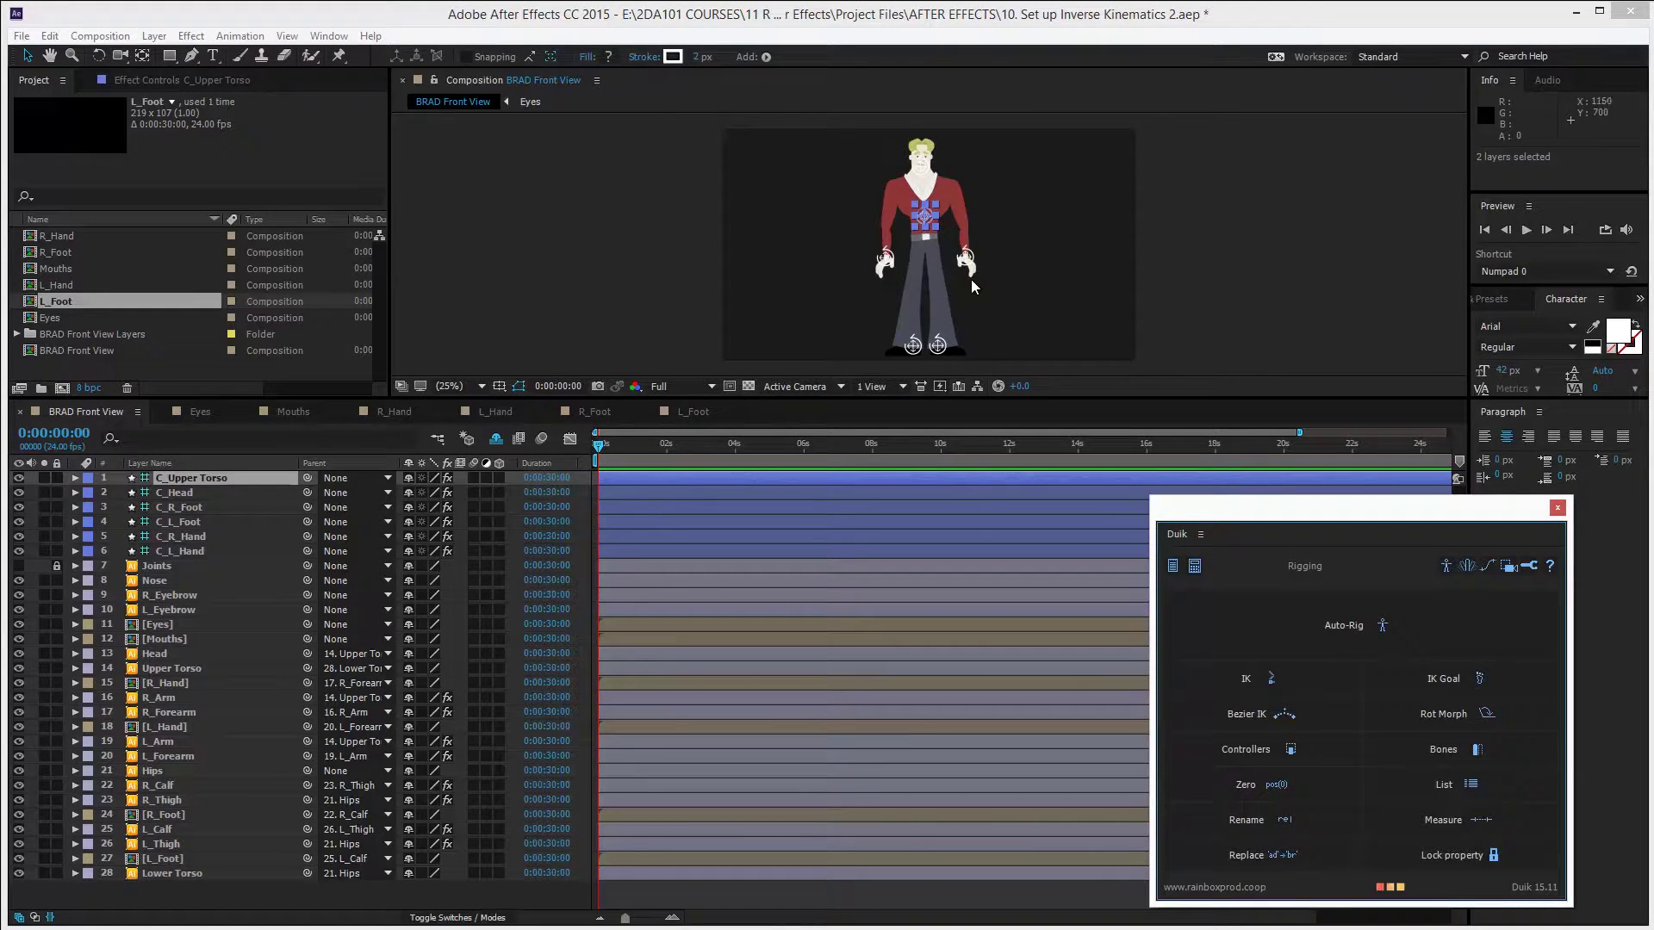
In the maximised comp, pull C_L_Hand up and out so the arm stretches
{"action": "key", "text": "grave"}
{"action": "scroll", "coordinate": [709, 278], "scroll_direction": "up", "scroll_amount": 4}
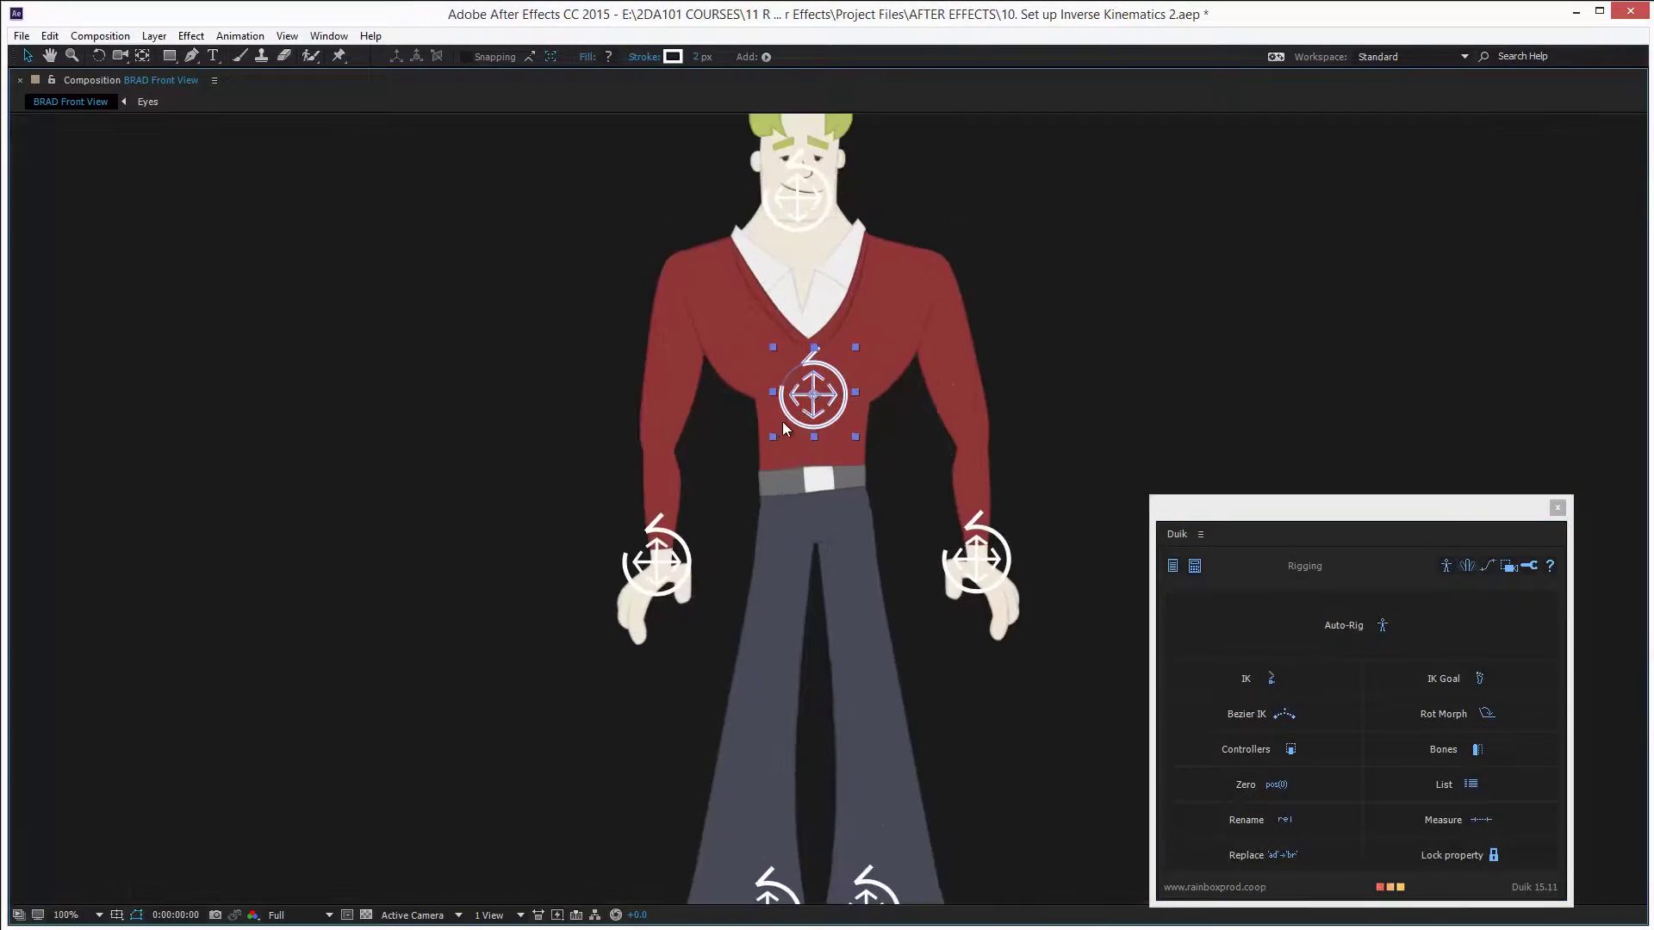
{"action": "mouse_move", "coordinate": [822, 396]}
{"action": "left_mouse_down"}
{"action": "mouse_move", "coordinate": [794, 393]}
{"action": "mouse_move", "coordinate": [820, 378]}
{"action": "mouse_move", "coordinate": [799, 397]}
{"action": "left_mouse_up"}
{"action": "left_click_drag", "start_coordinate": [653, 560], "coordinate": [286, 404]}
Restore the workspace, recentre the character and enlarge the composition viewer
{"action": "key", "text": "grave"}
{"action": "key", "text": "h"}
{"action": "left_click_drag", "start_coordinate": [566, 241], "coordinate": [719, 401]}
{"action": "scroll", "coordinate": [922, 285], "scroll_direction": "down", "scroll_amount": 2}
{"action": "left_click_drag", "start_coordinate": [843, 405], "coordinate": [843, 427]}
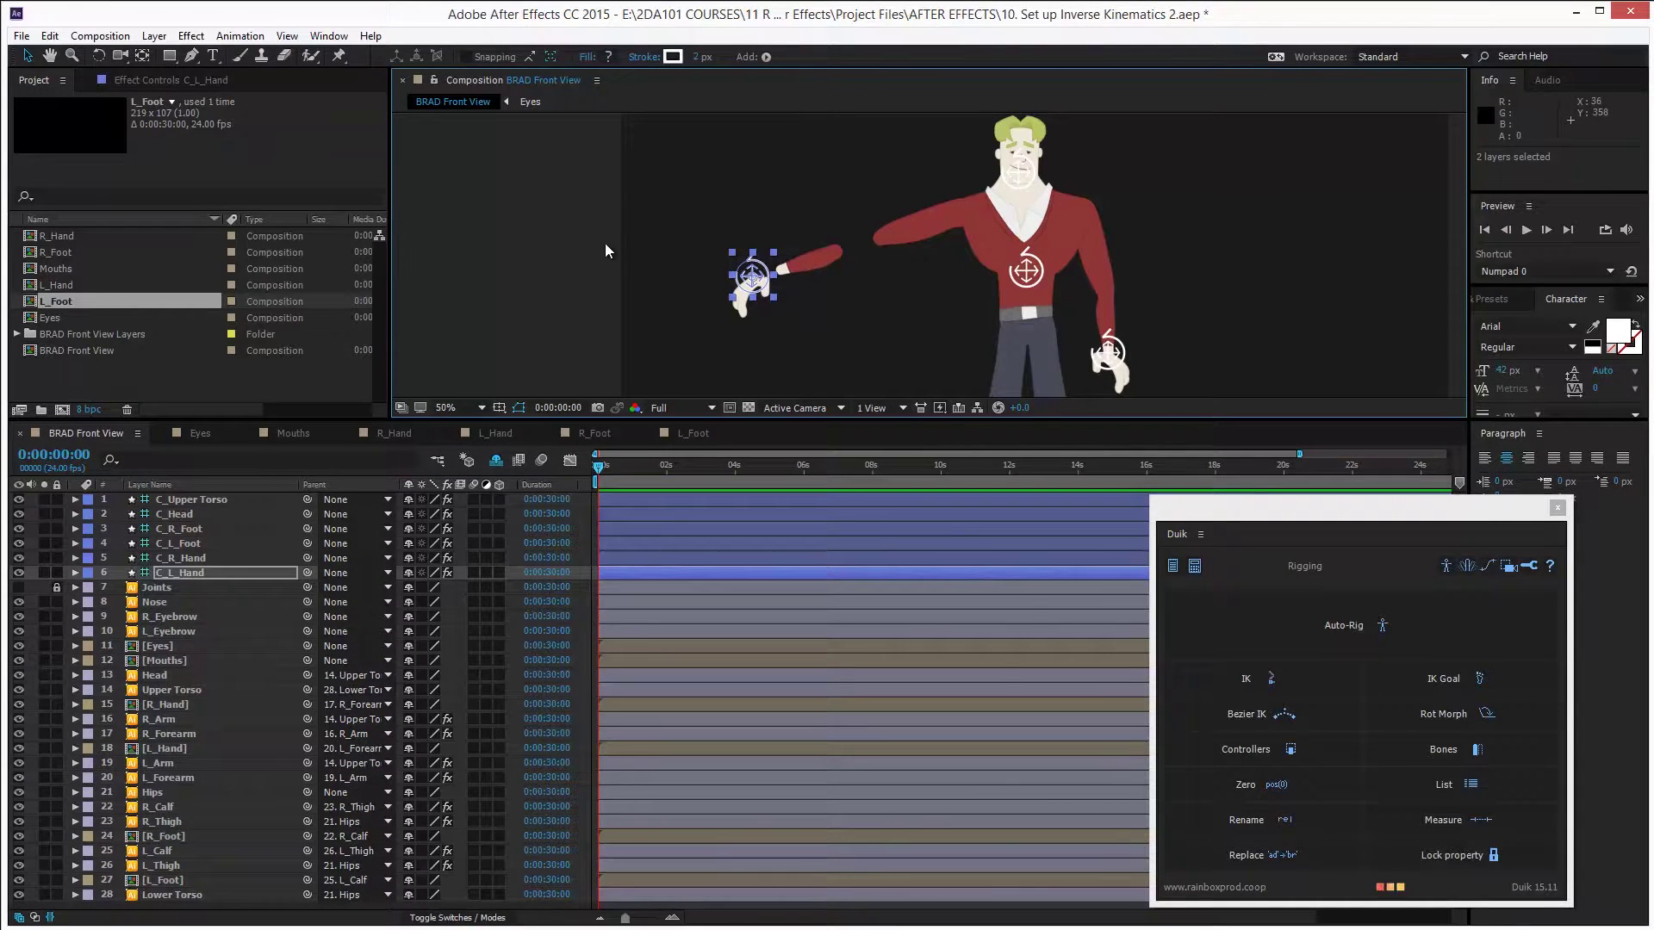
Uncheck Auto-Stretch under IK L_Forearm in C_L_Hand's Effect Controls
{"action": "left_click", "coordinate": [327, 36]}
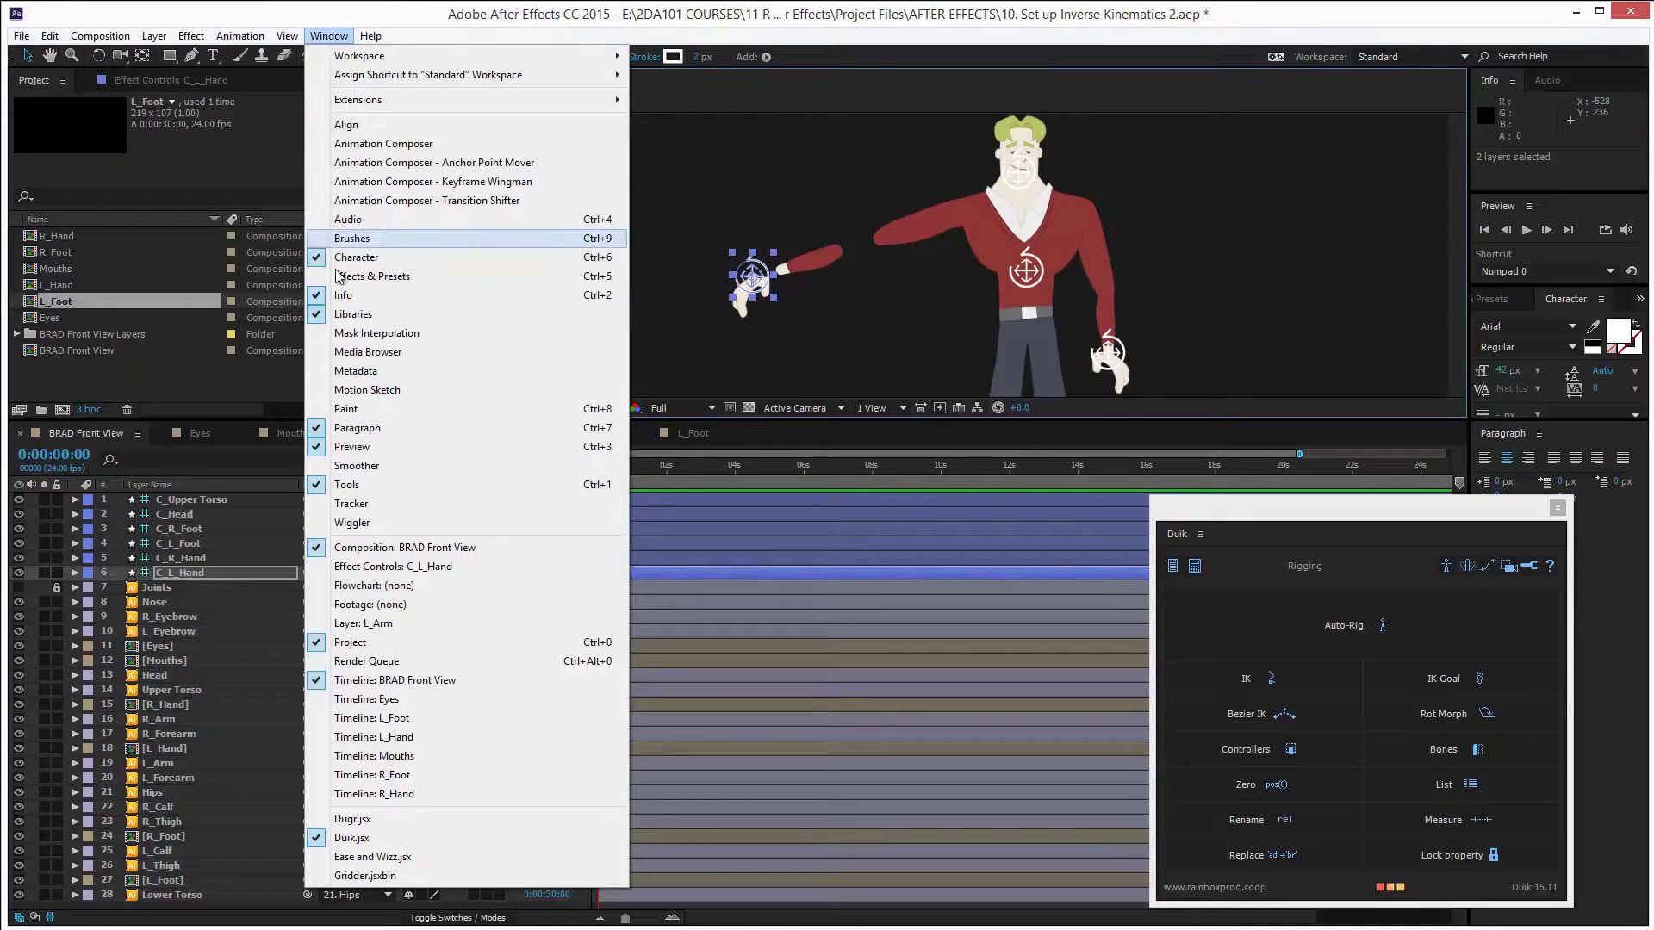
{"action": "left_click", "coordinate": [397, 567]}
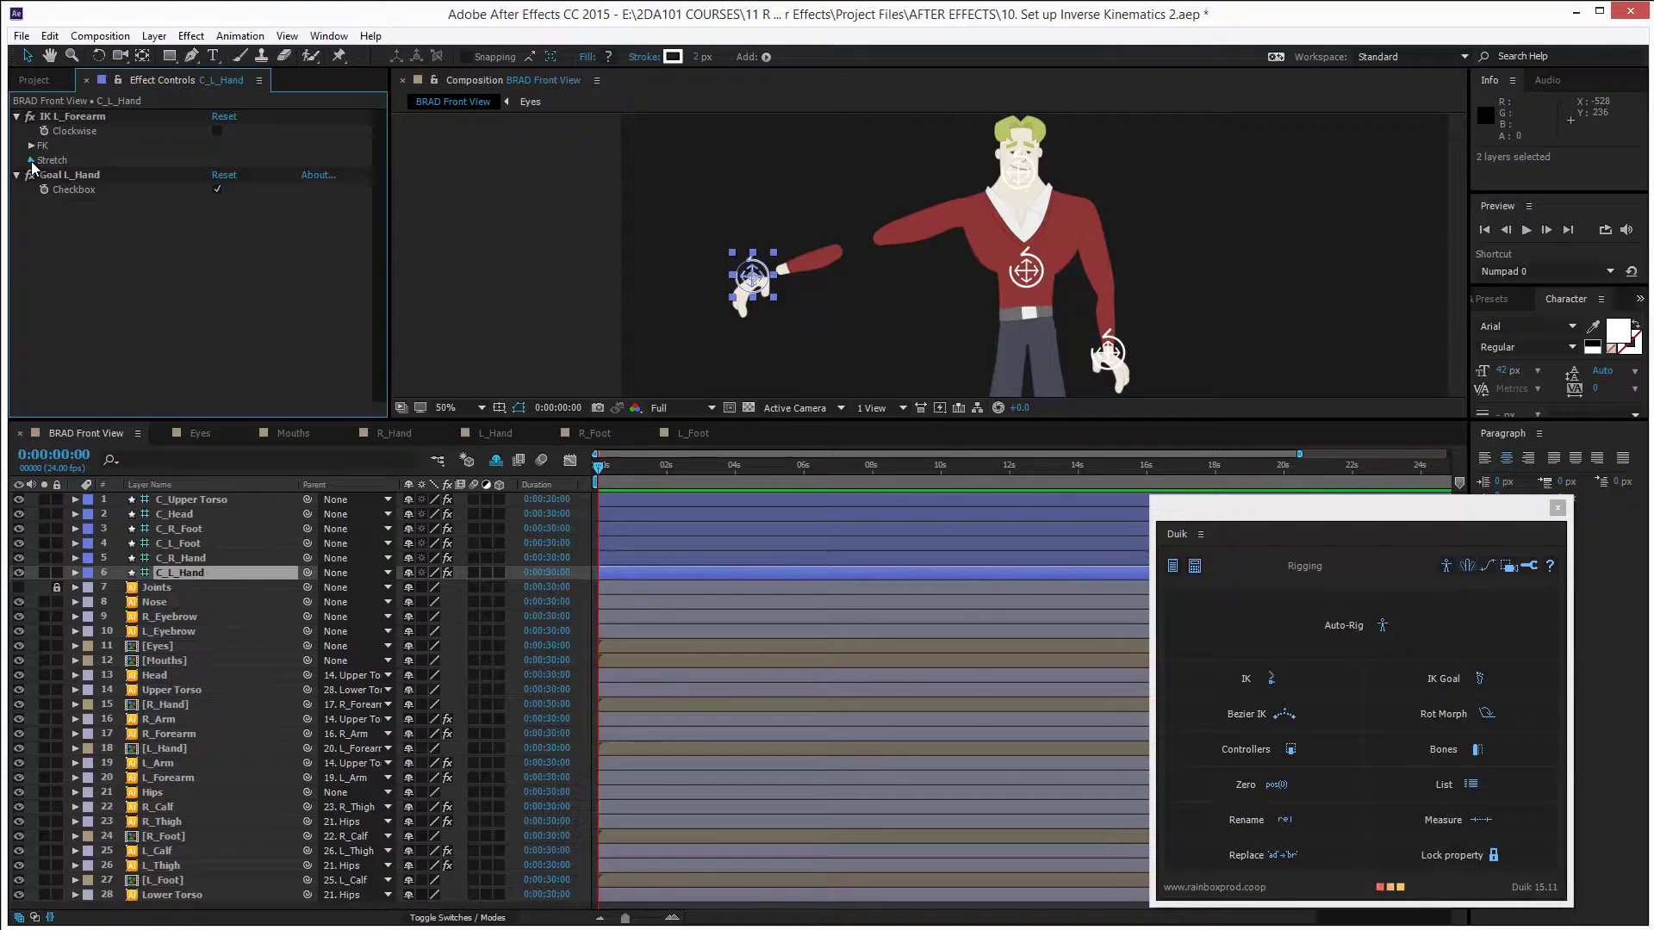
{"action": "left_click", "coordinate": [32, 160]}
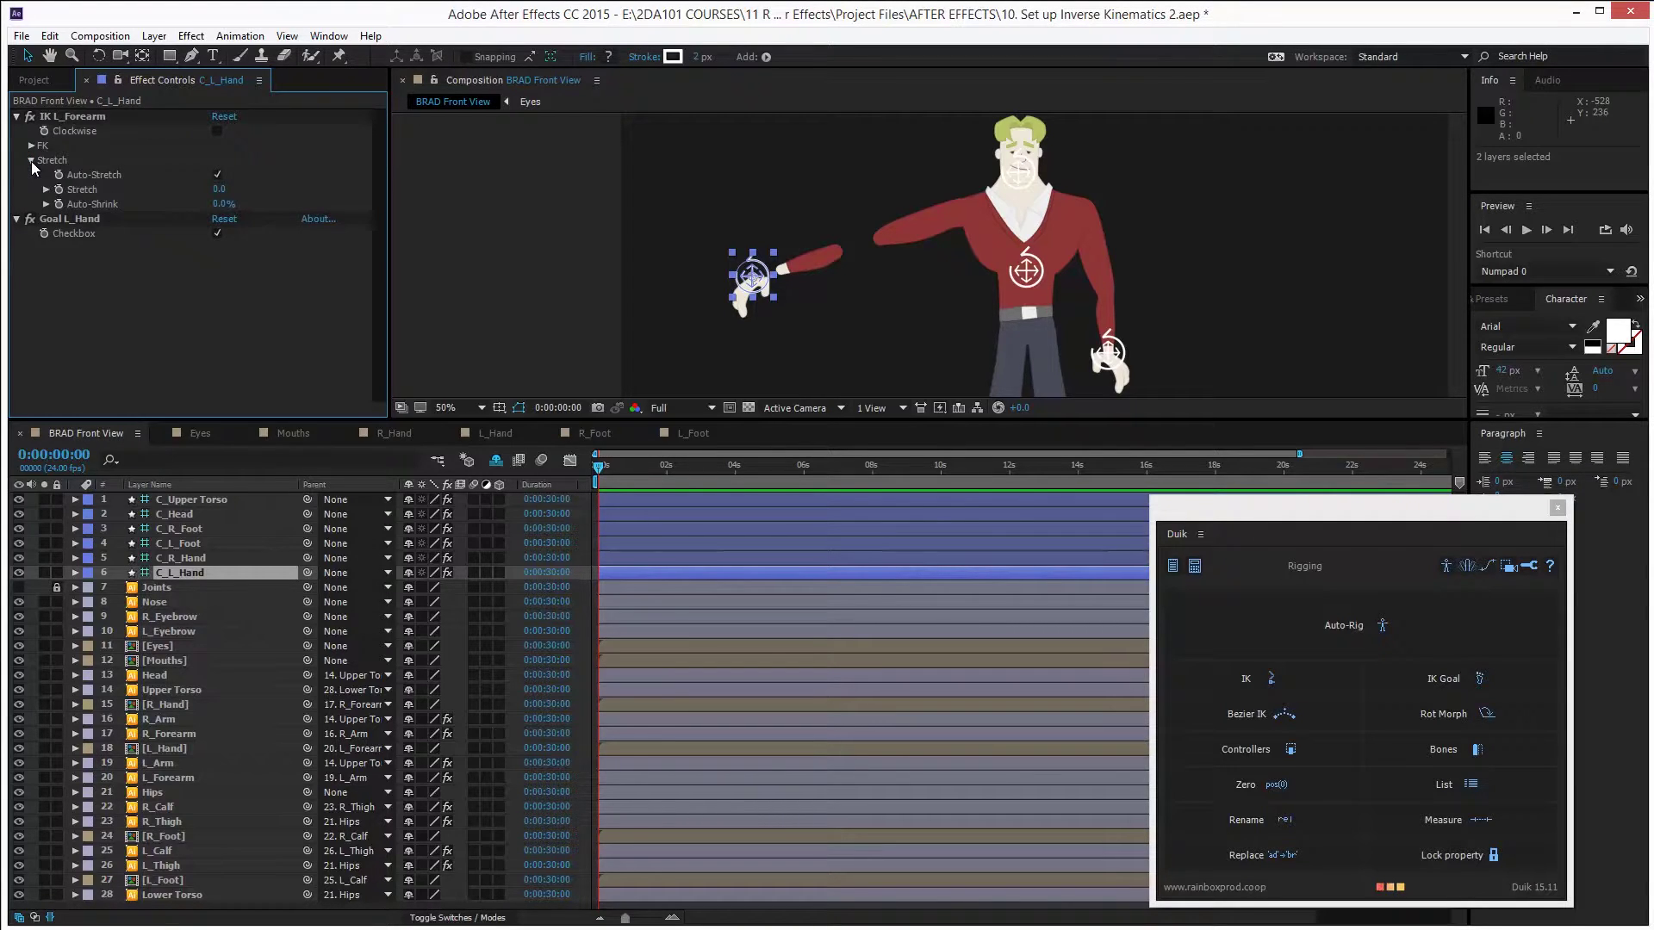
{"action": "left_click", "coordinate": [218, 175]}
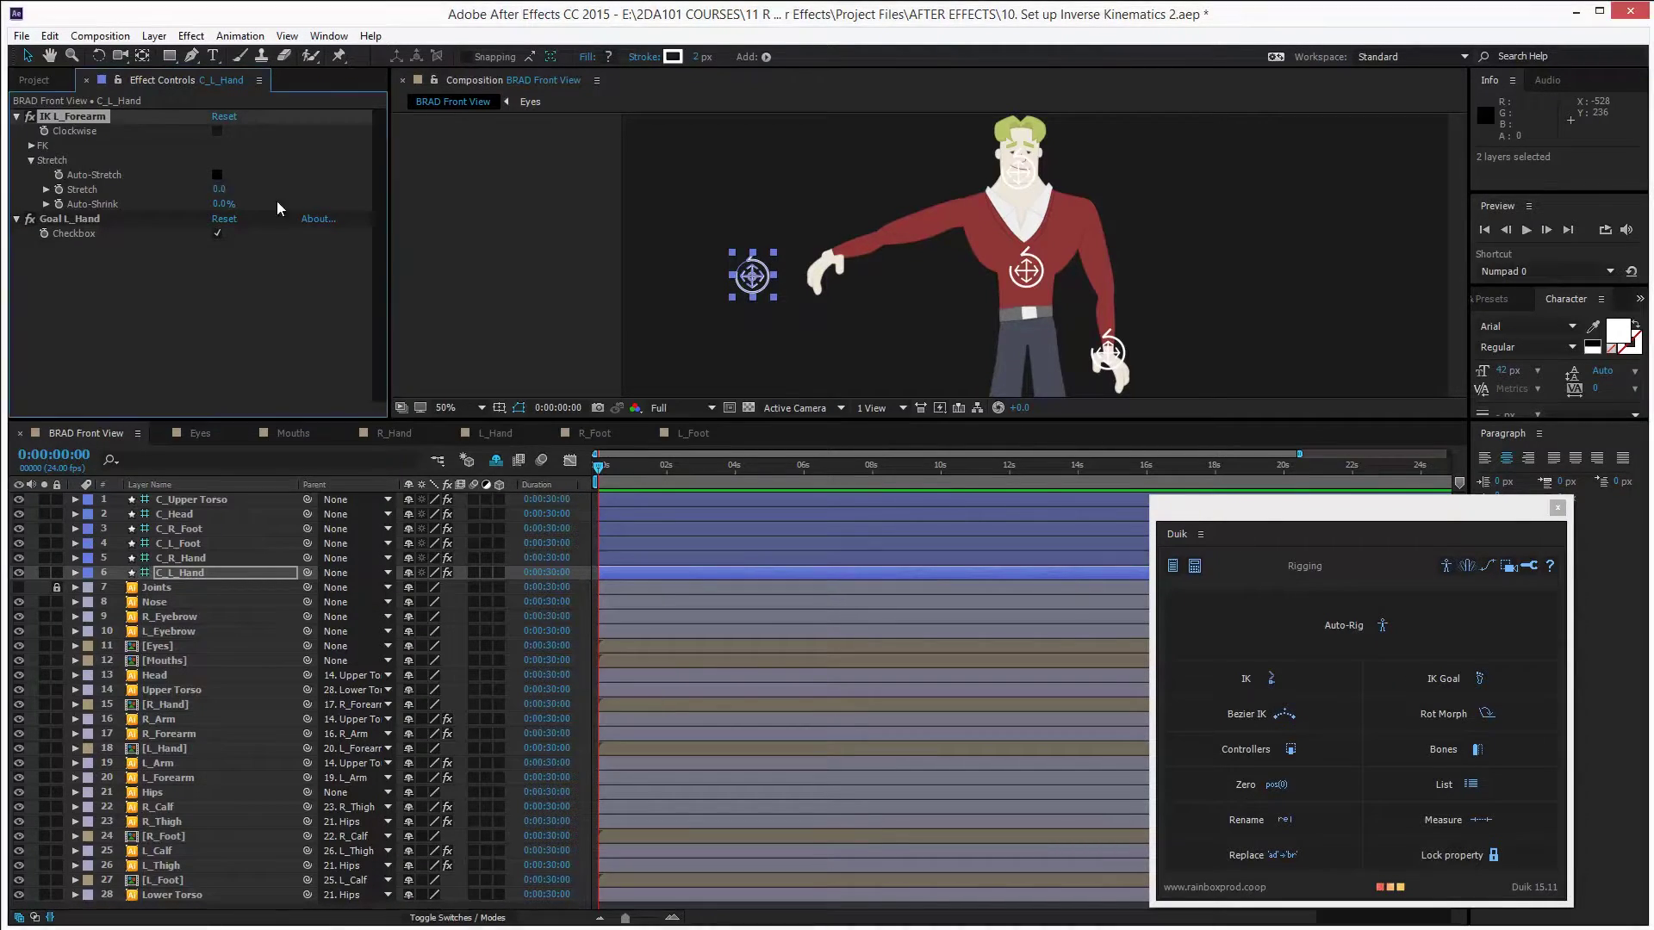
{"action": "left_click", "coordinate": [1112, 355]}
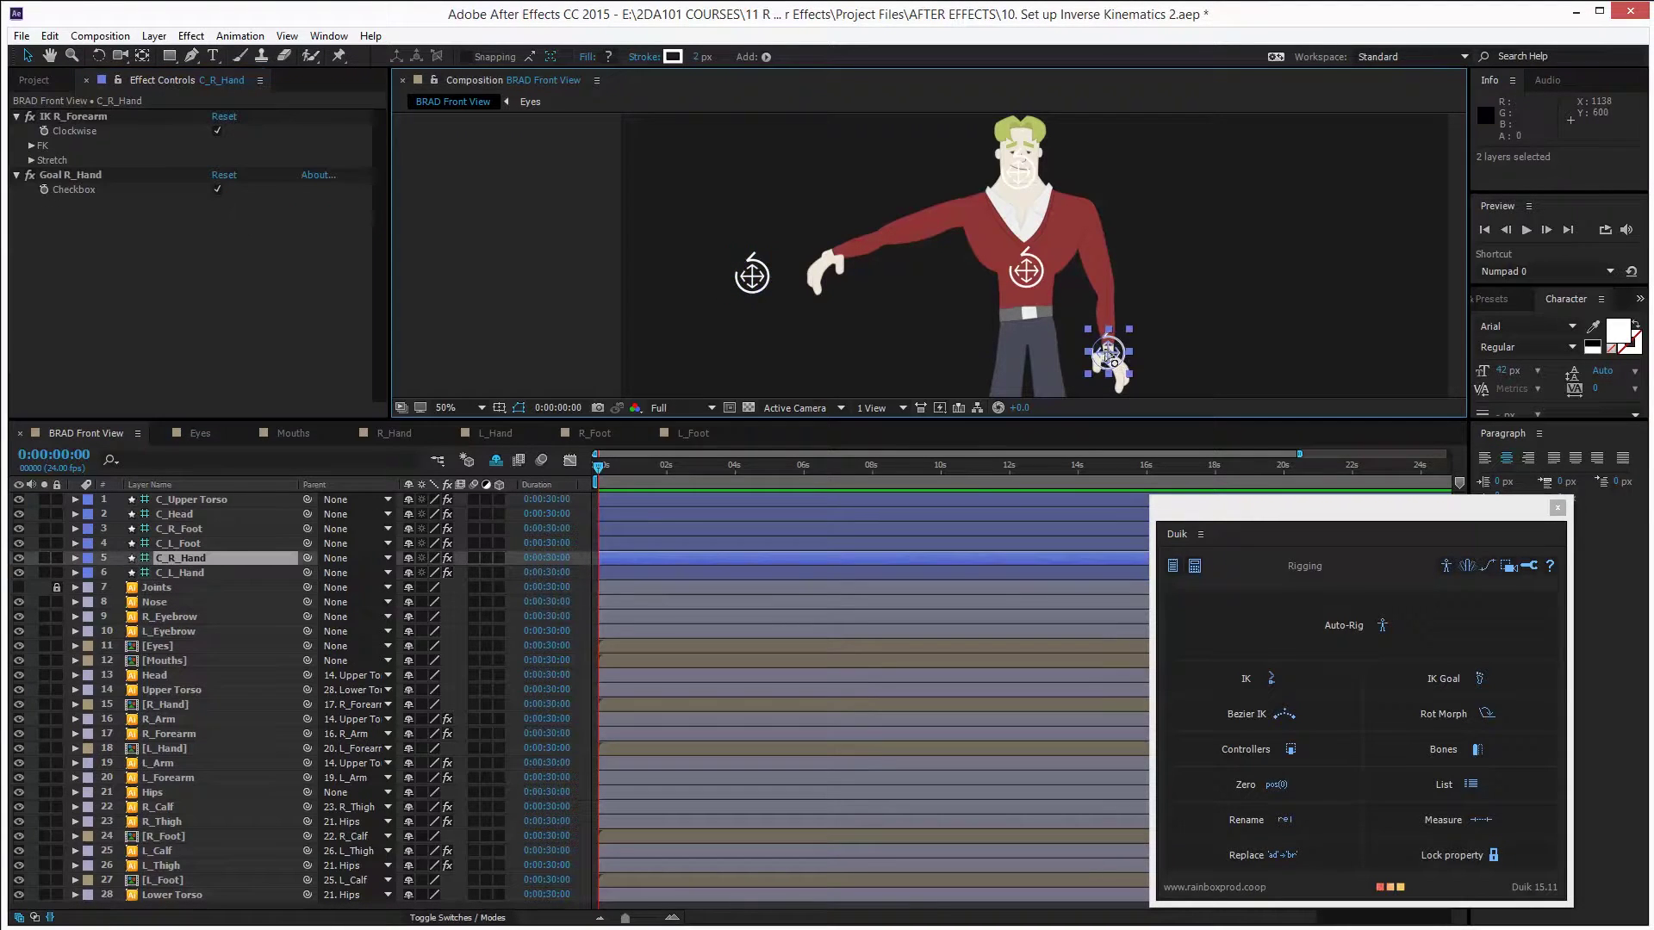
Turn off Auto-Stretch on the right arm IK for C_R_Hand
{"action": "left_click", "coordinate": [32, 161]}
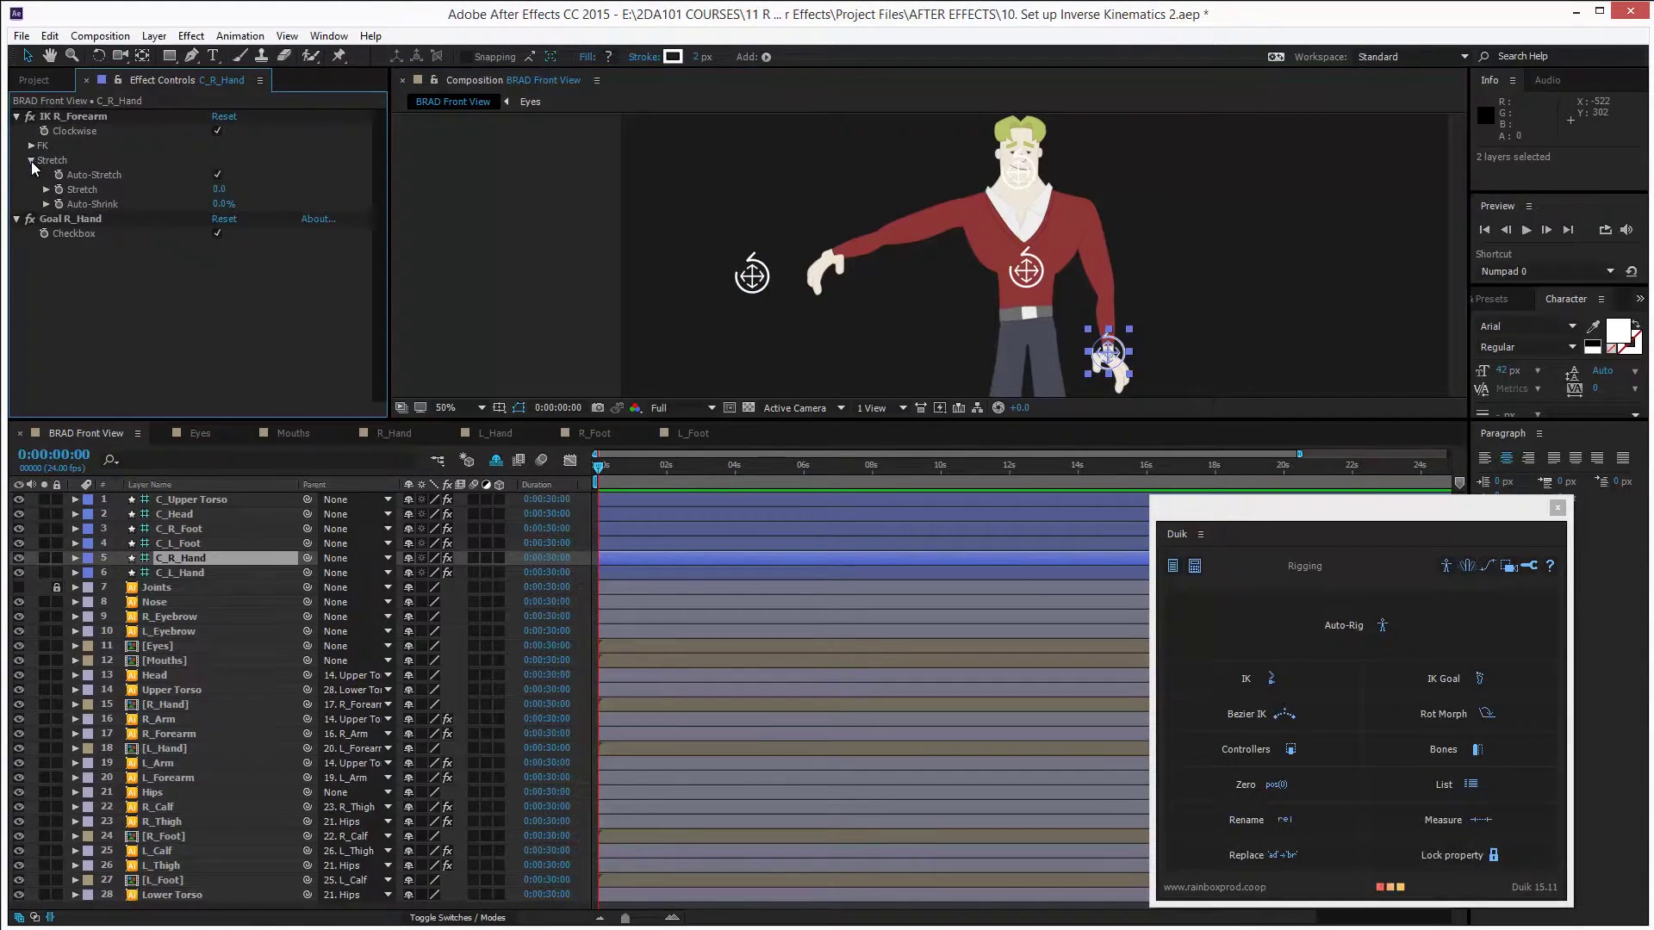
{"action": "left_click", "coordinate": [217, 175]}
{"action": "key", "text": "h"}
{"action": "left_click_drag", "start_coordinate": [924, 323], "coordinate": [728, 118]}
{"action": "key", "text": "v"}
Turn off Auto-Stretch on the C_R_Foot and C_L_Foot leg IKs
{"action": "left_click", "coordinate": [855, 326]}
{"action": "left_click", "coordinate": [31, 161]}
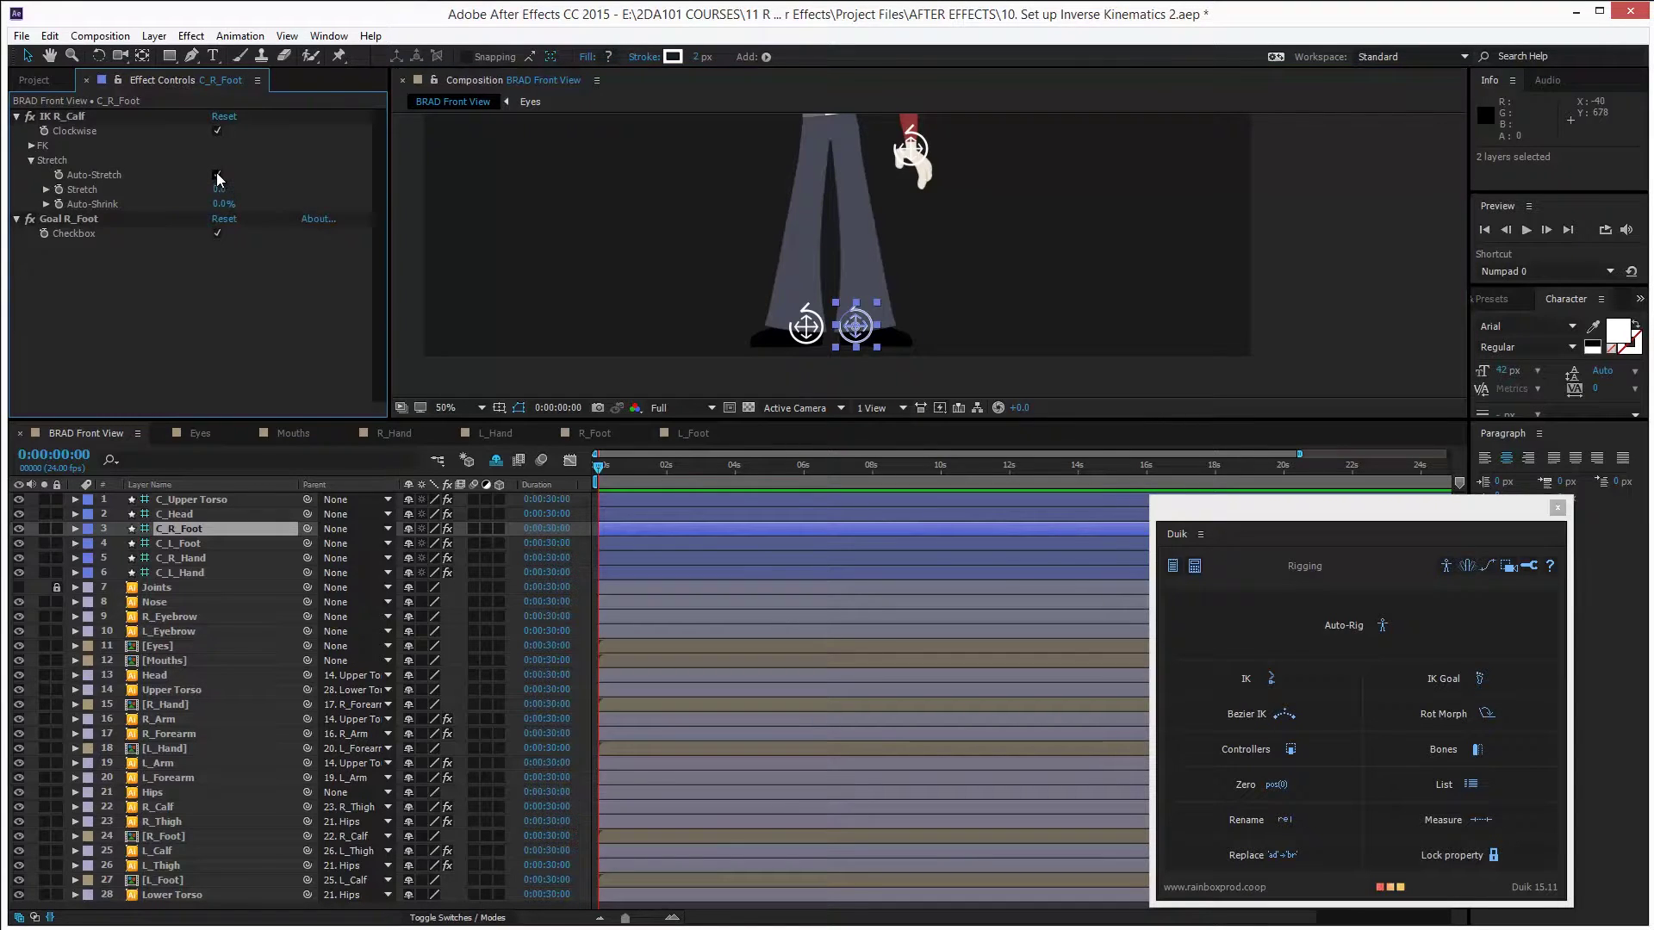
{"action": "left_click", "coordinate": [217, 175]}
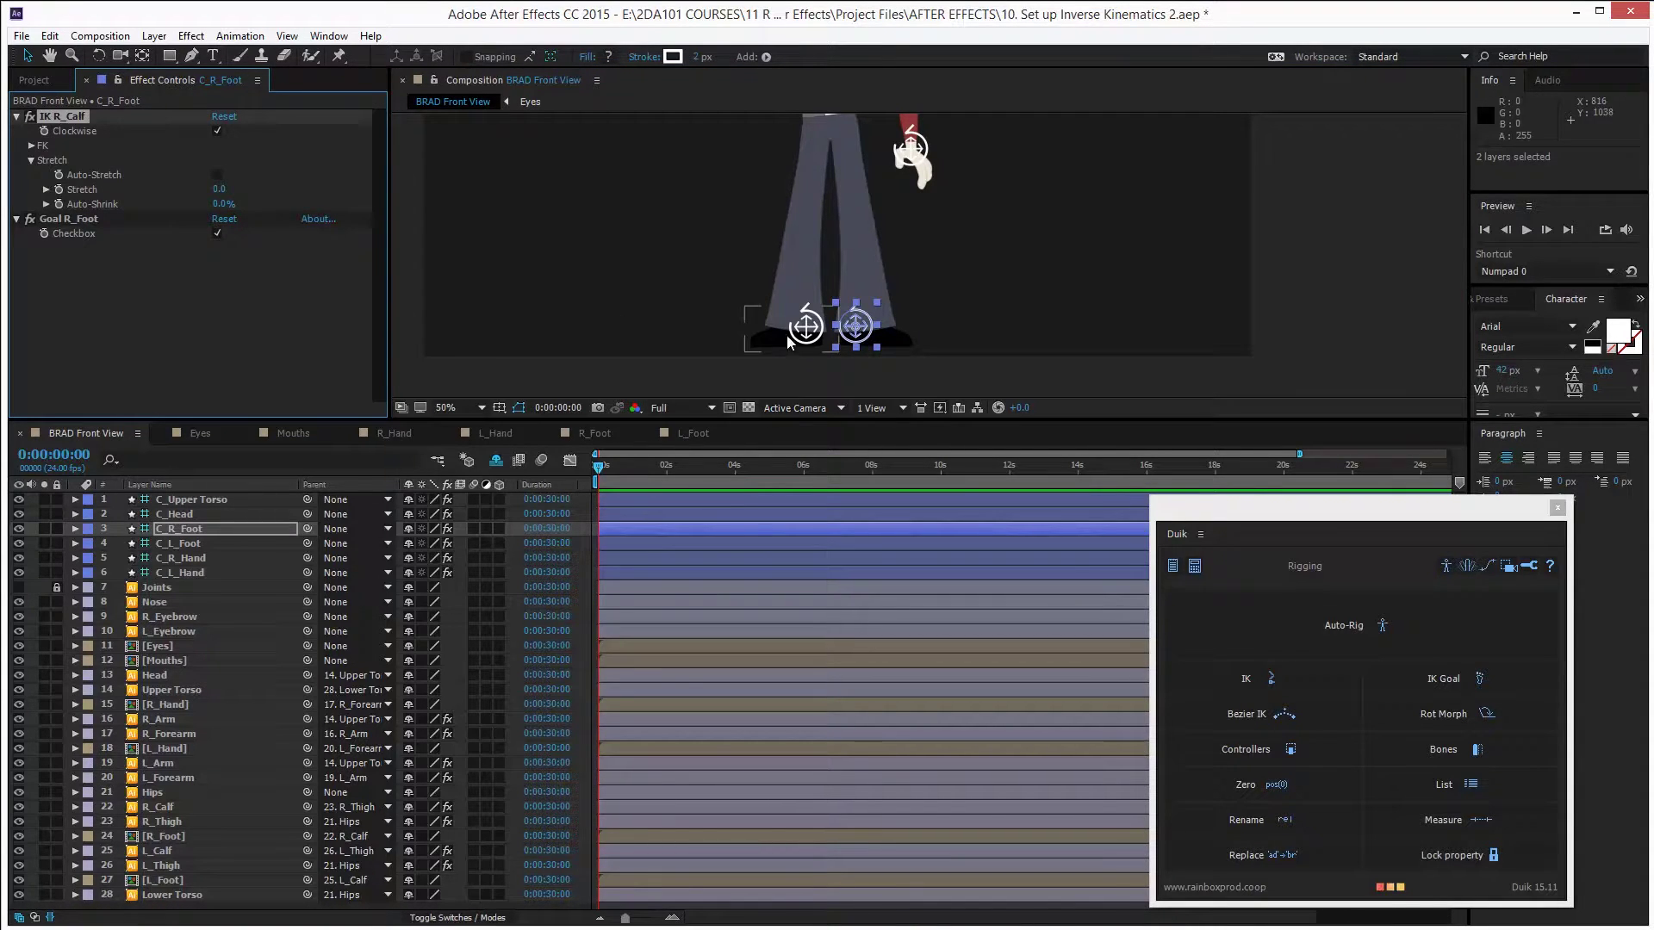
{"action": "left_click", "coordinate": [810, 334]}
{"action": "left_click", "coordinate": [32, 160]}
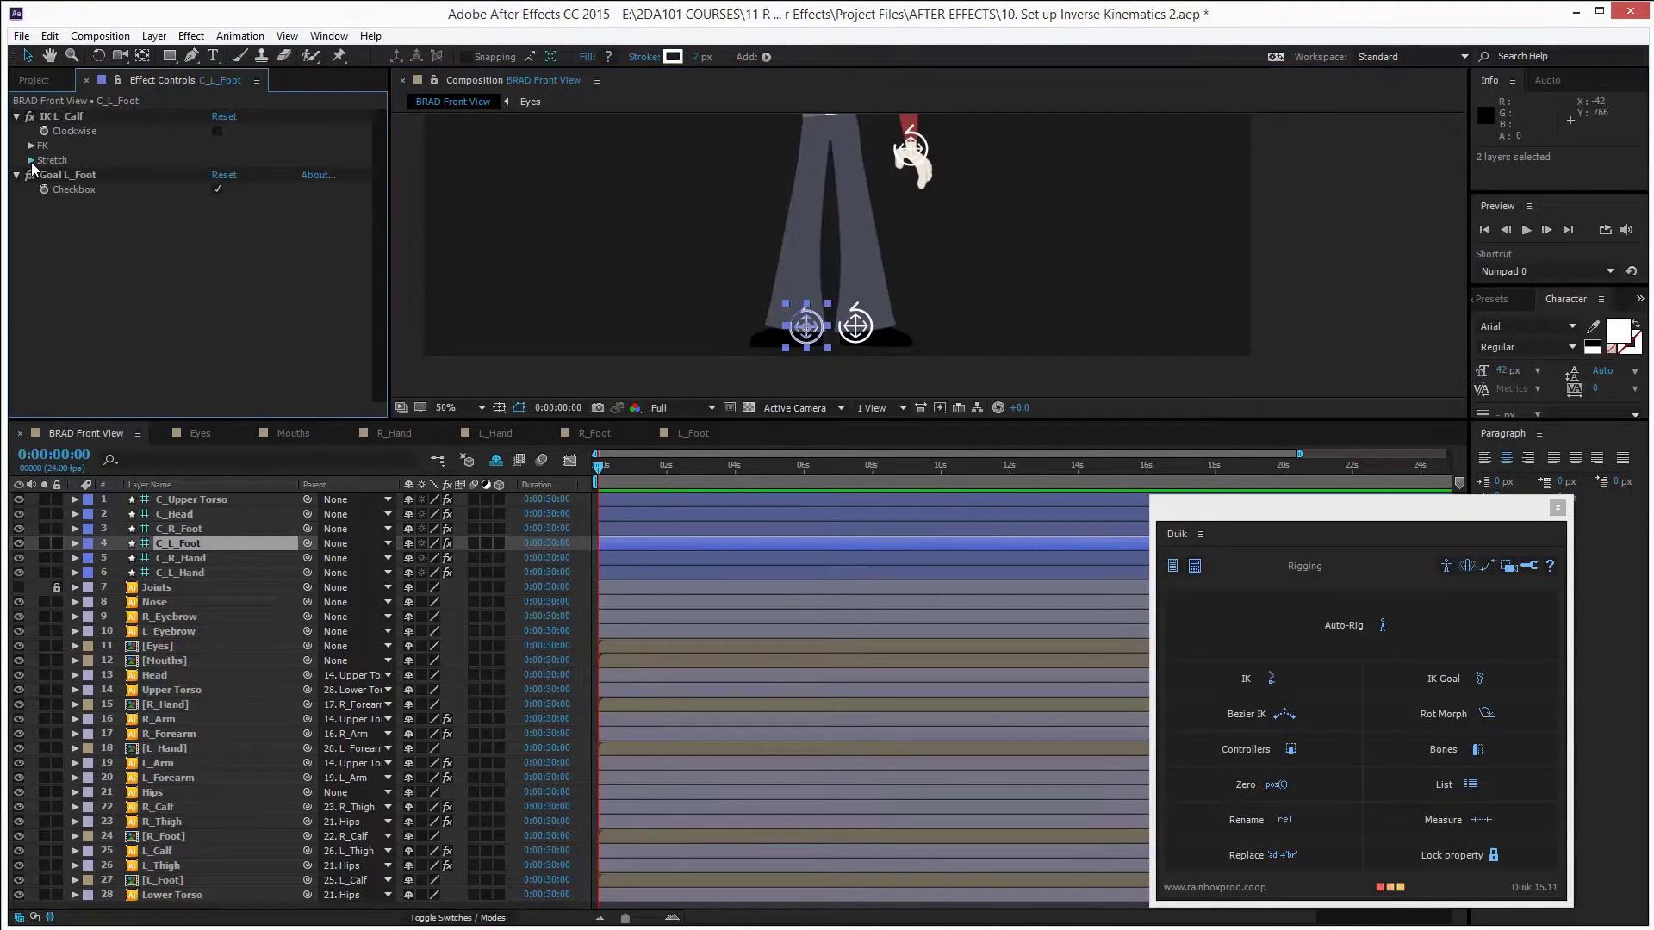
{"action": "left_click", "coordinate": [218, 175]}
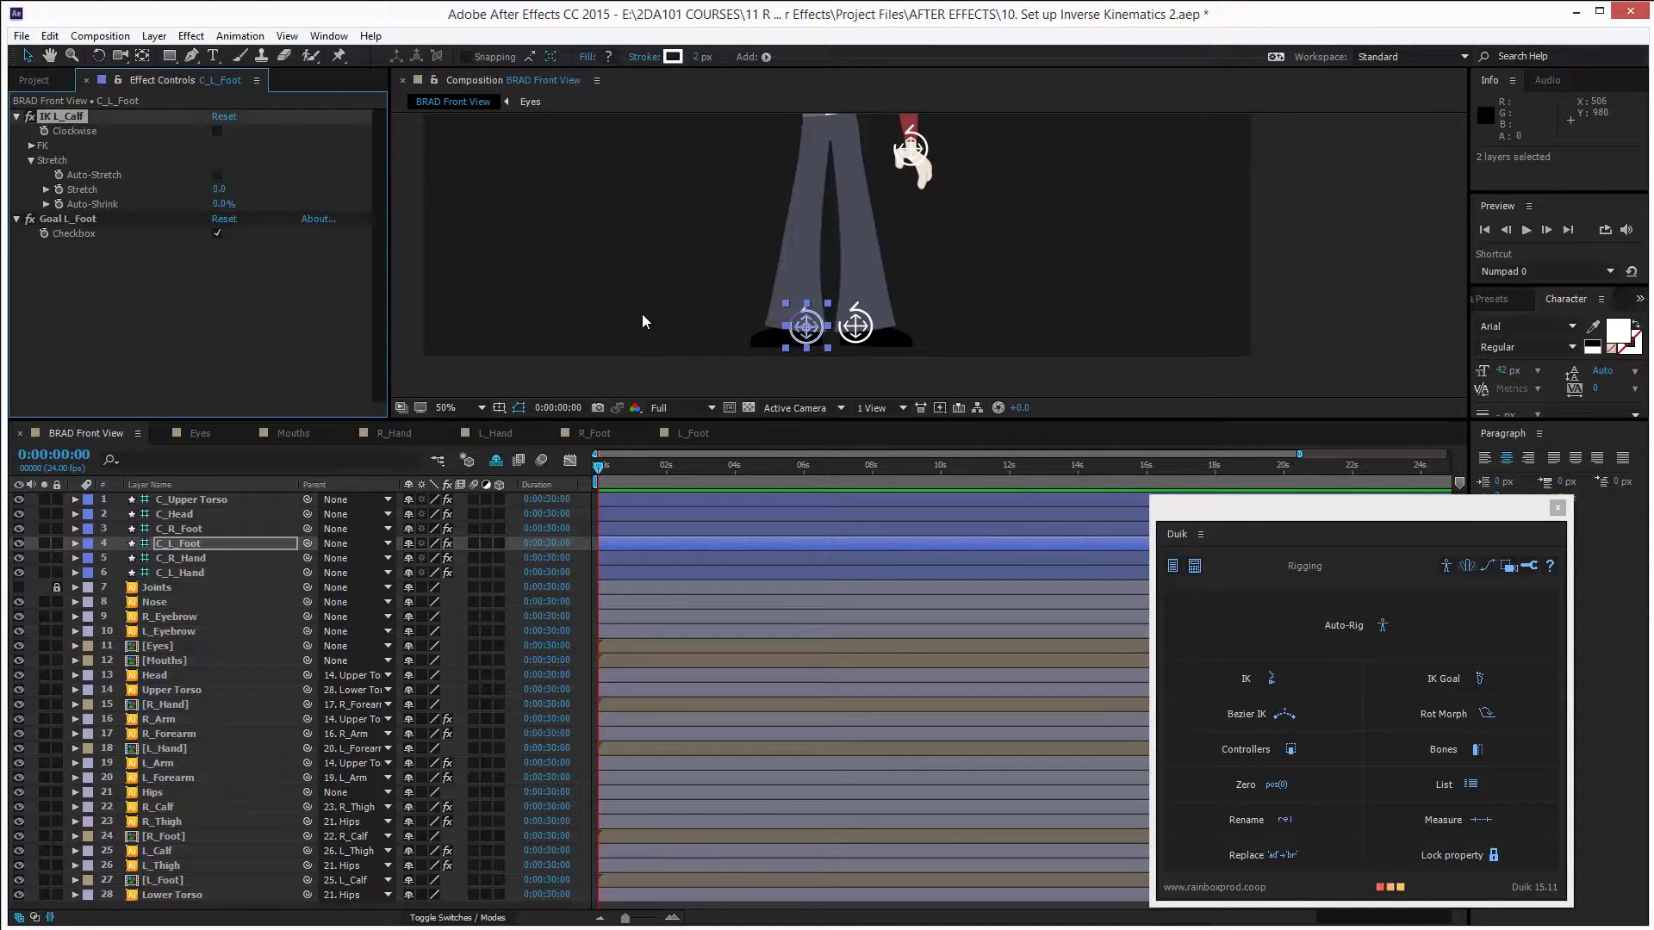
{"action": "key", "text": "h"}
{"action": "left_click_drag", "start_coordinate": [627, 228], "coordinate": [765, 310]}
{"action": "key", "text": "v"}
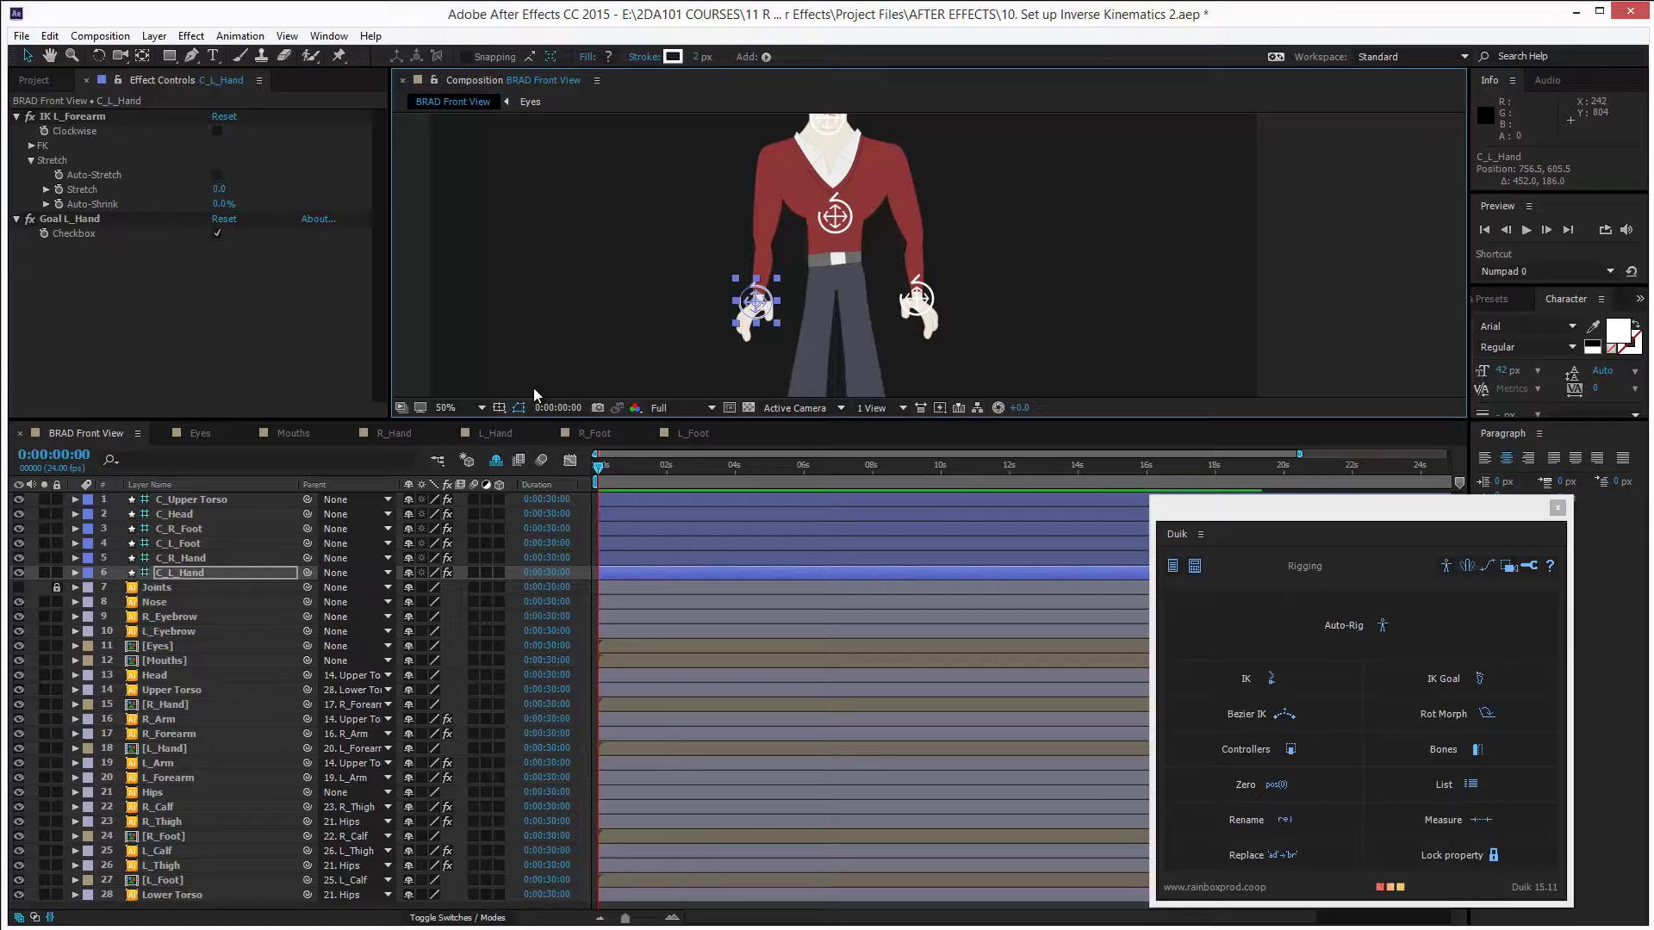
Create a C_Hips controller for the Hips layer and parent Hips to it
{"action": "left_click", "coordinate": [840, 277]}
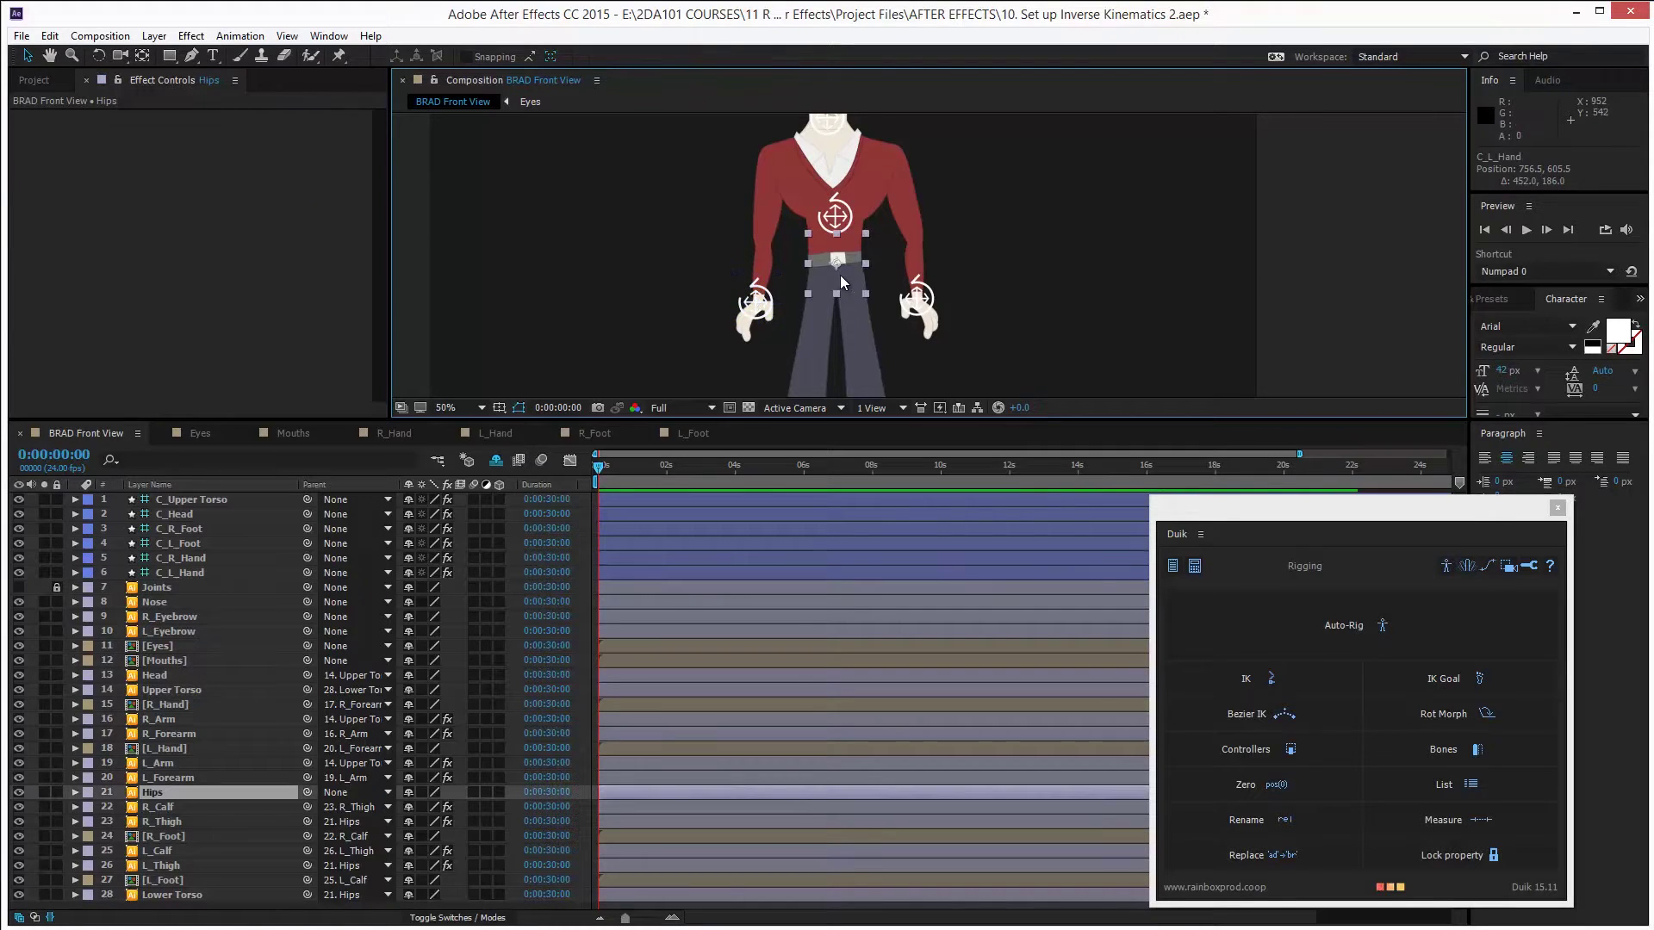
{"action": "left_click", "coordinate": [1268, 751]}
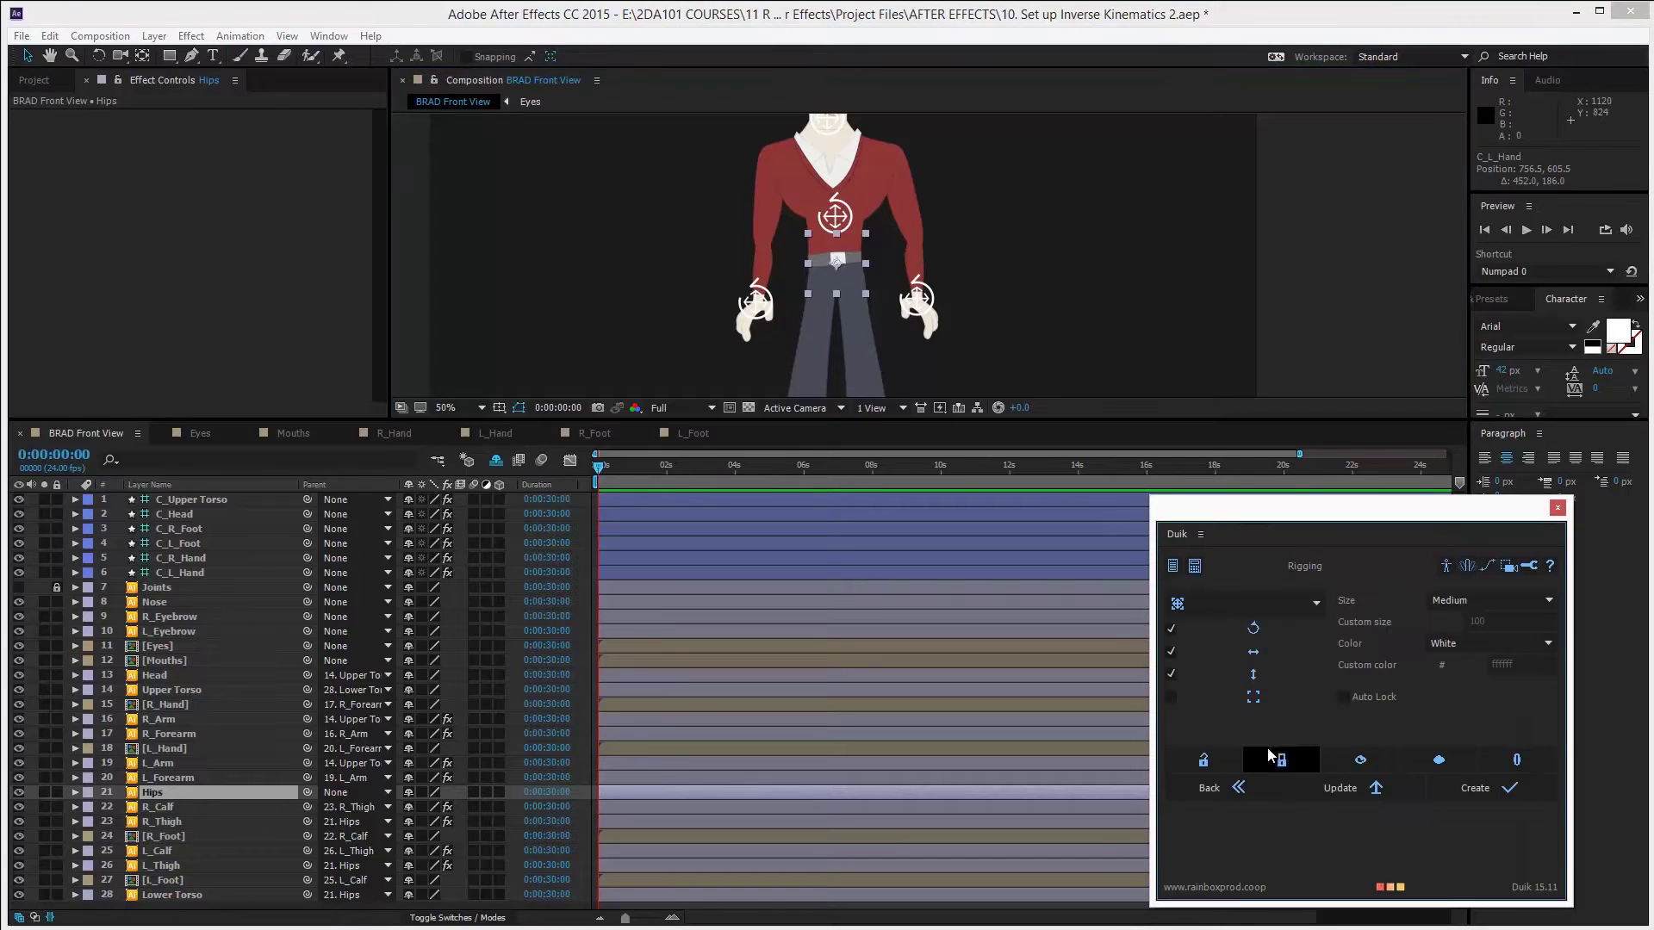
{"action": "left_click", "coordinate": [1473, 791]}
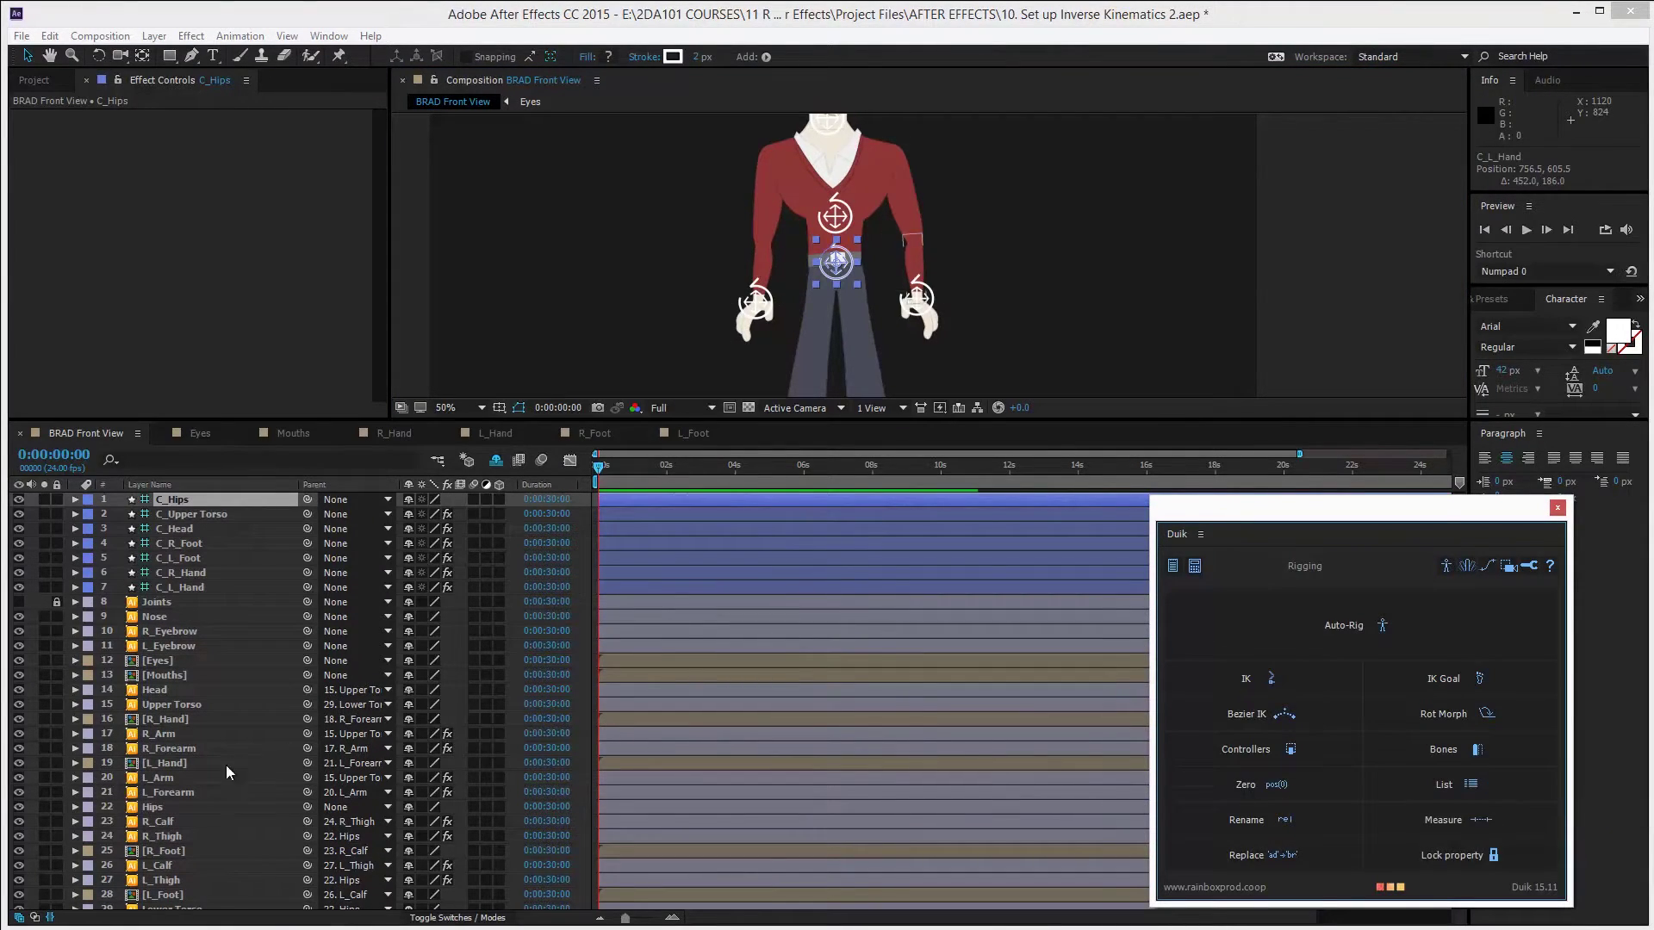
{"action": "left_click", "coordinate": [185, 809]}
{"action": "left_click_drag", "start_coordinate": [307, 807], "coordinate": [200, 502]}
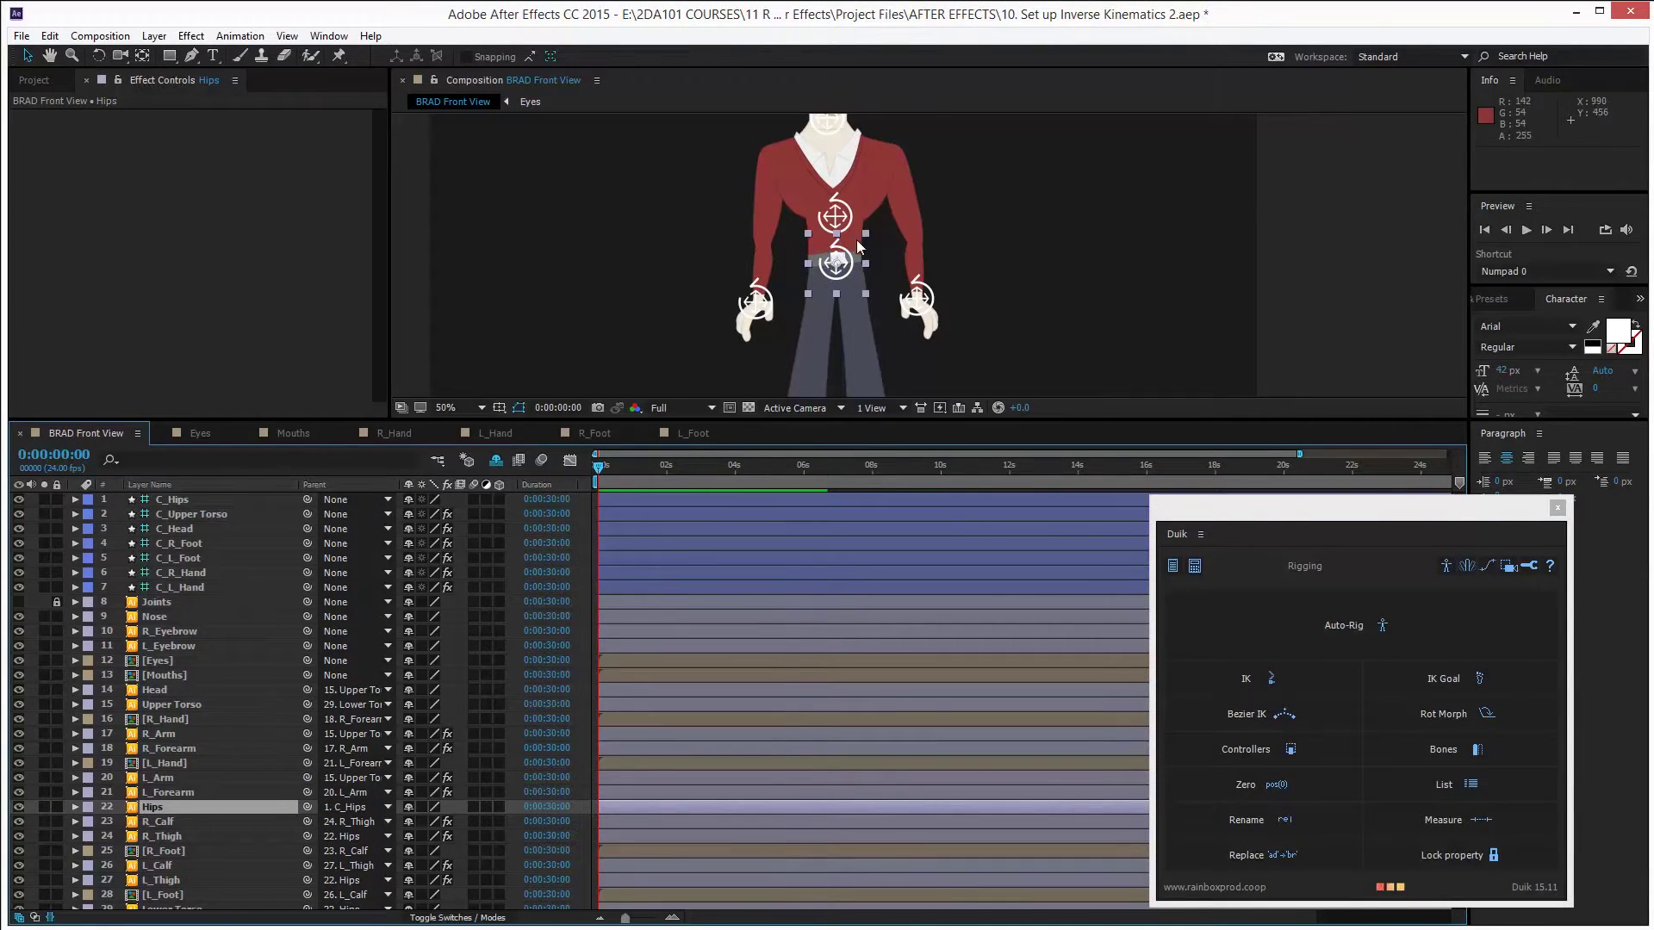
Pose-test the hips, chest, neck, left hand and foot controllers, widening the stance
{"action": "key", "text": "grave"}
{"action": "key", "text": "shift+slash"}
{"action": "left_click_drag", "start_coordinate": [835, 504], "coordinate": [839, 506]}
{"action": "left_click_drag", "start_coordinate": [681, 556], "coordinate": [661, 541]}
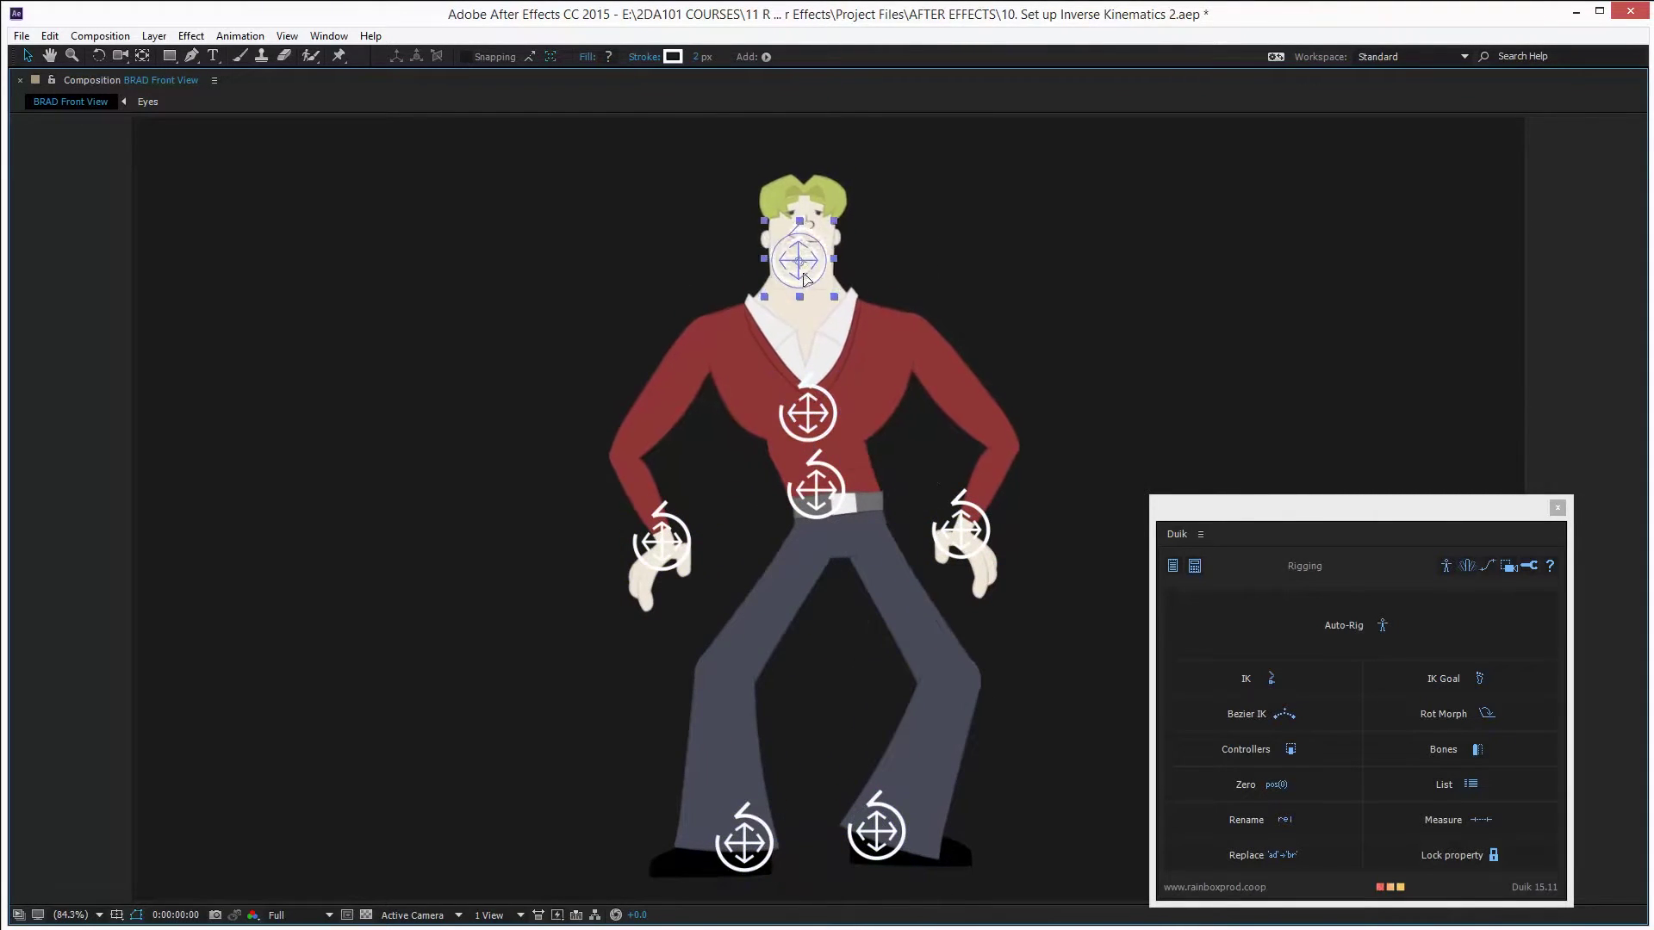
{"action": "left_click_drag", "start_coordinate": [814, 412], "coordinate": [807, 411]}
{"action": "left_click_drag", "start_coordinate": [798, 280], "coordinate": [805, 276]}
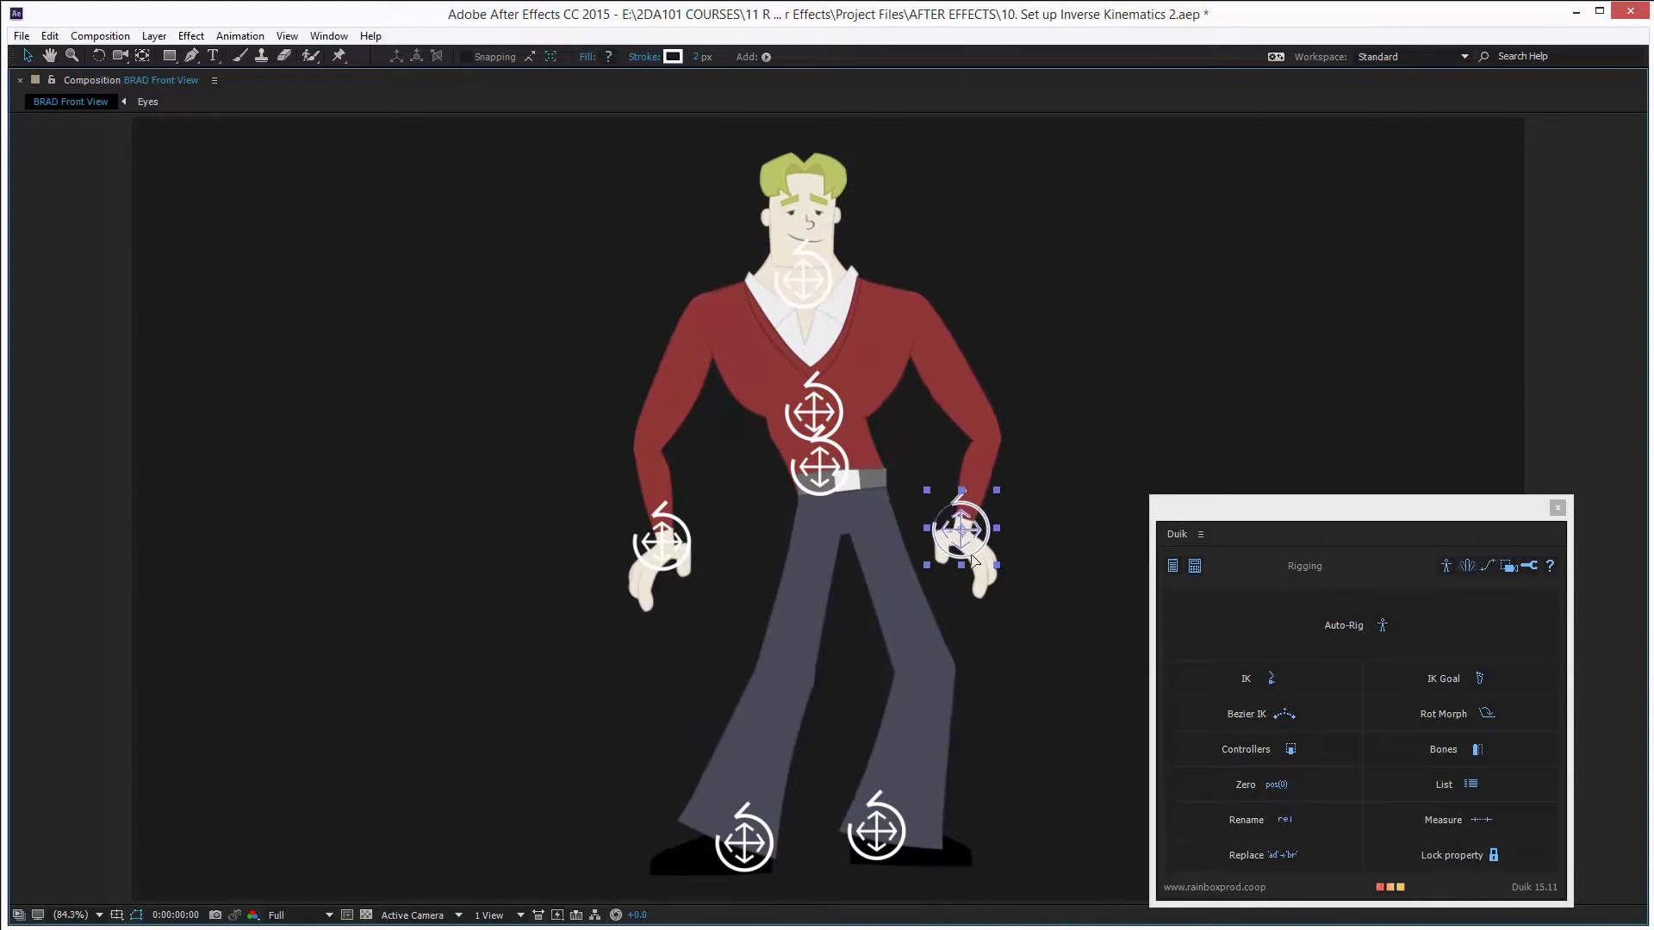
{"action": "left_click_drag", "start_coordinate": [661, 541], "coordinate": [657, 517]}
{"action": "left_click_drag", "start_coordinate": [820, 467], "coordinate": [804, 466]}
{"action": "left_click_drag", "start_coordinate": [802, 280], "coordinate": [812, 296]}
{"action": "left_click_drag", "start_coordinate": [864, 840], "coordinate": [906, 844]}
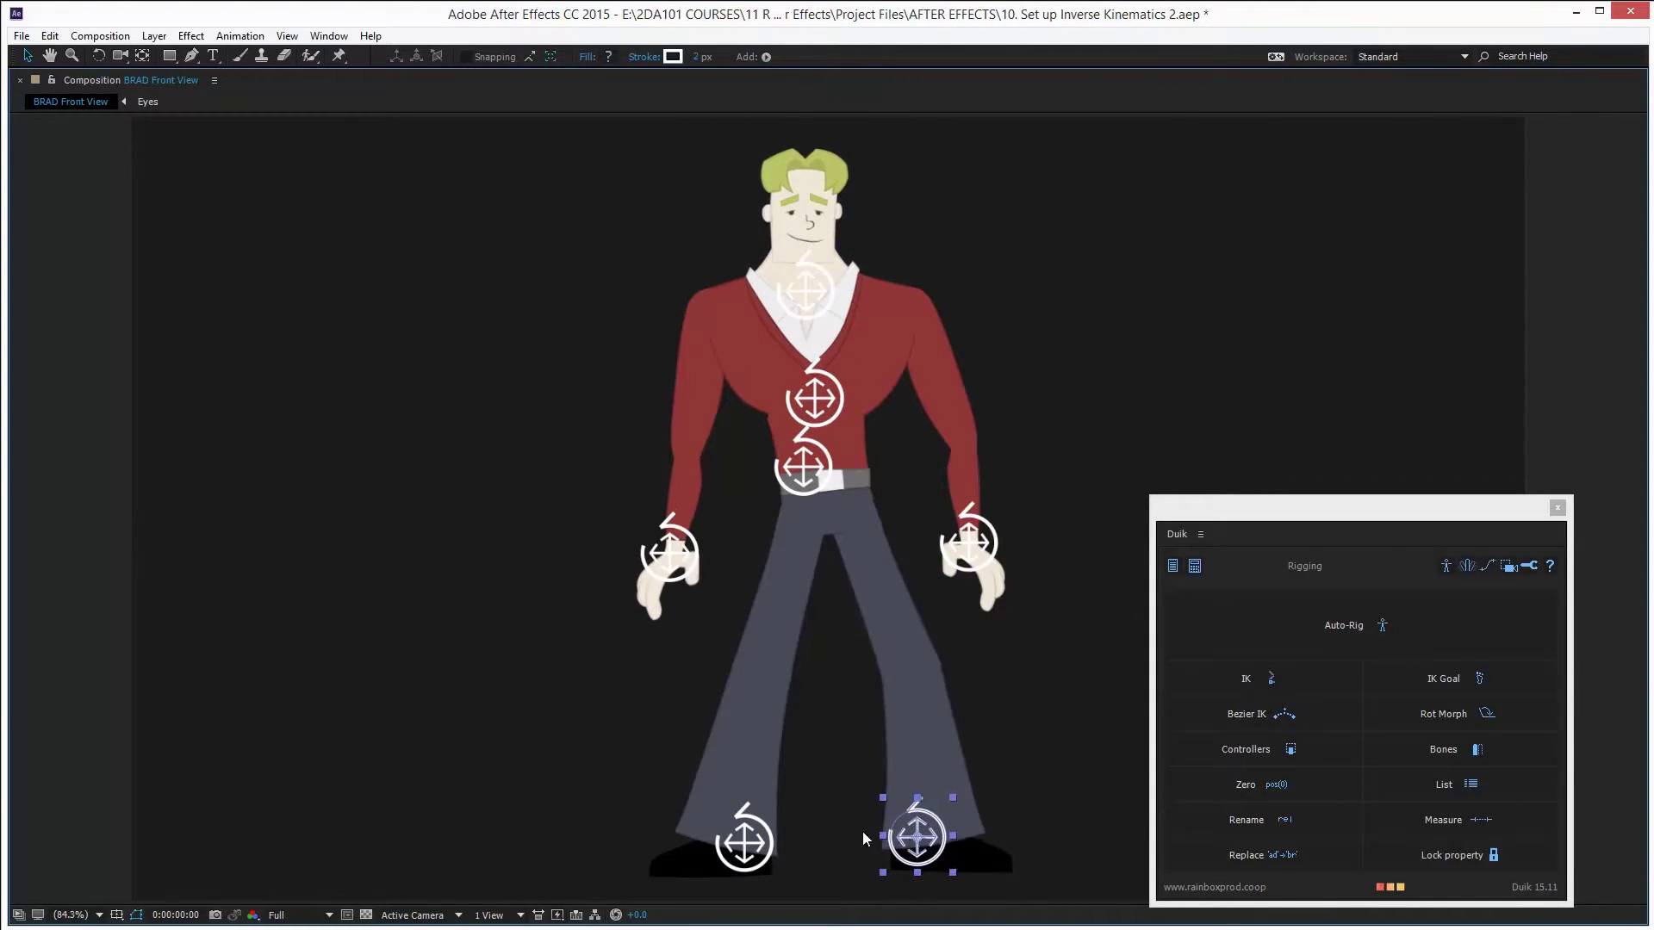
{"action": "left_click_drag", "start_coordinate": [764, 844], "coordinate": [790, 841]}
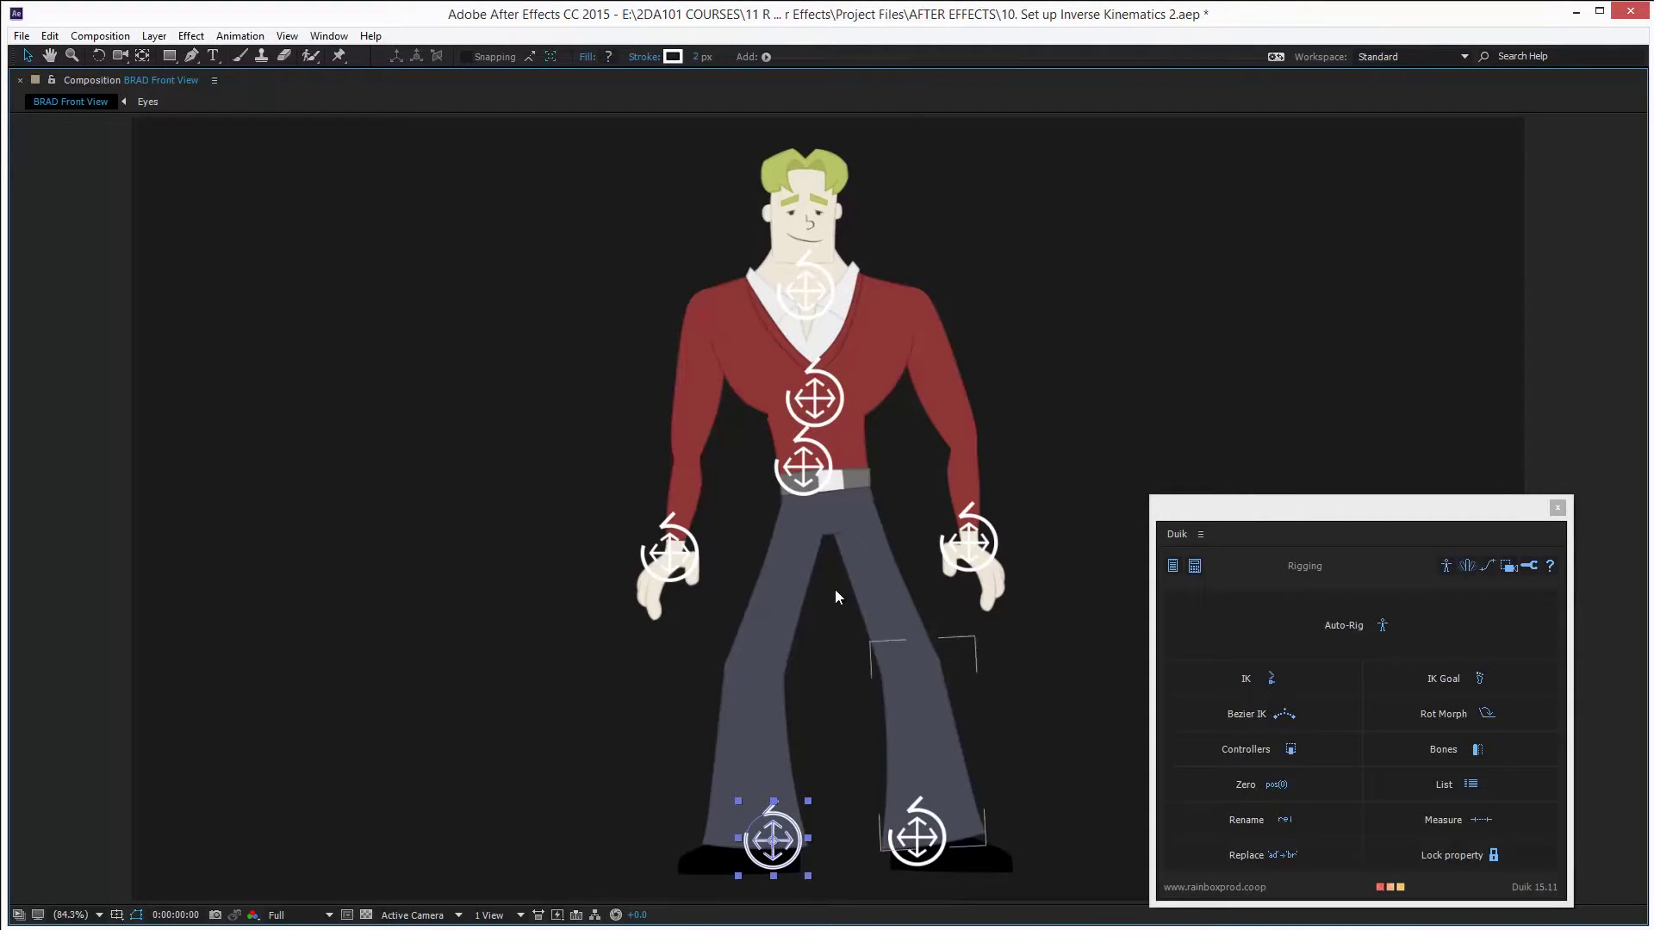
{"action": "key", "text": "grave"}
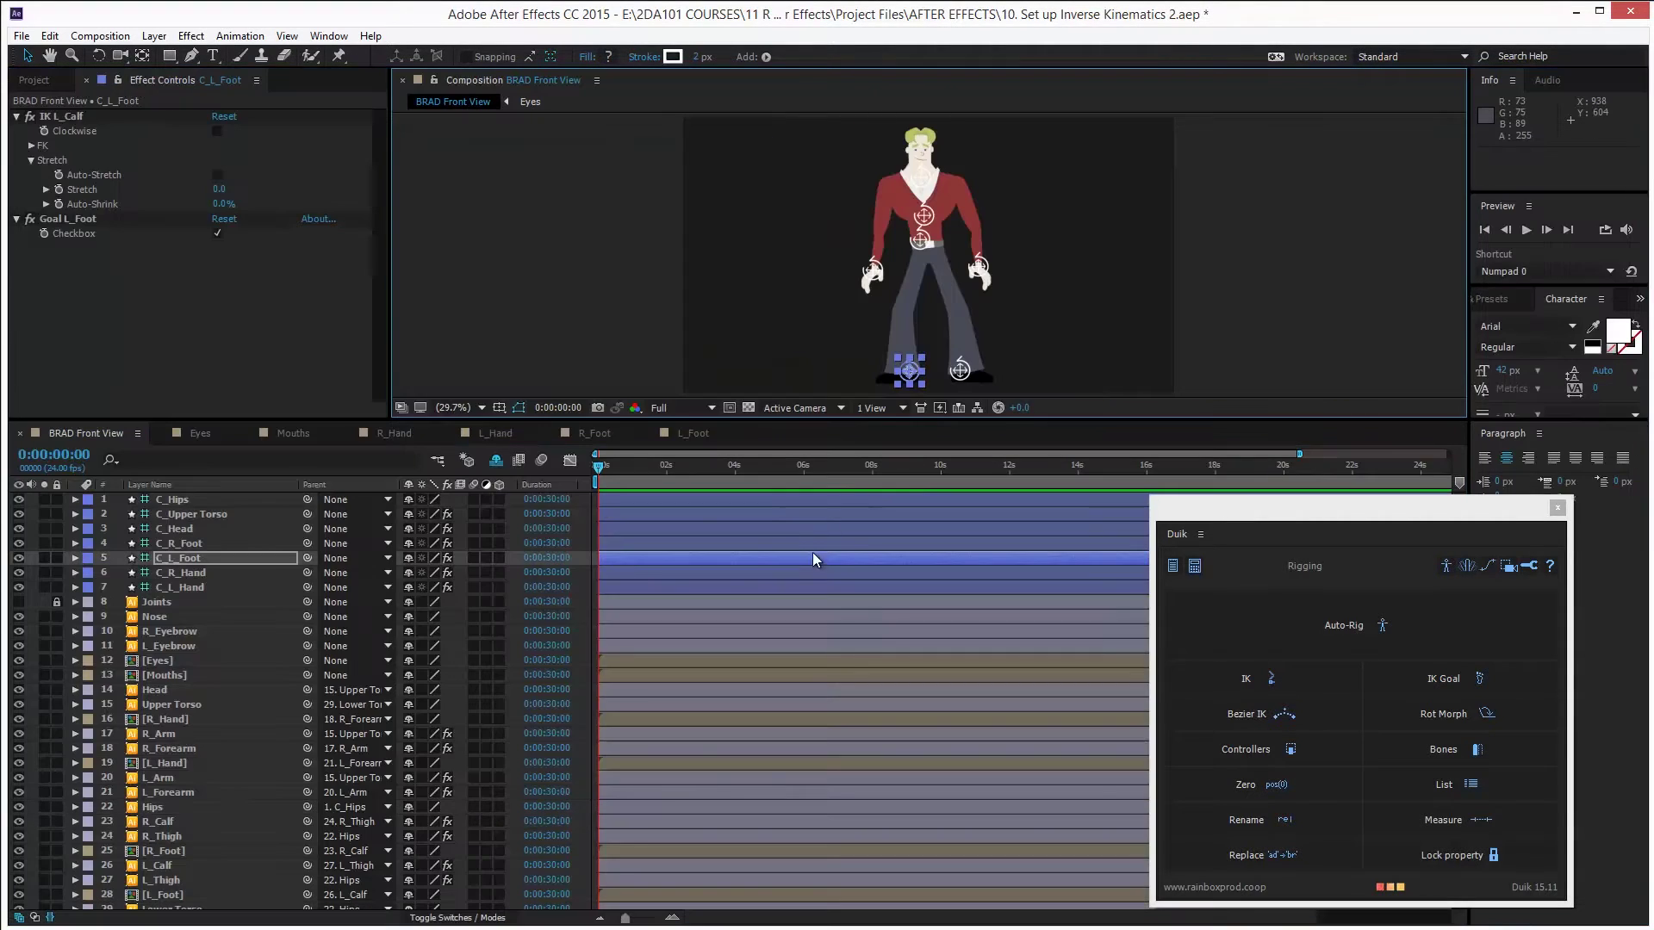
Parent Nose, R_Eyebrow, L_Eyebrow, Eyes and Mouths to layer 14 Head
{"action": "left_click", "coordinate": [167, 617]}
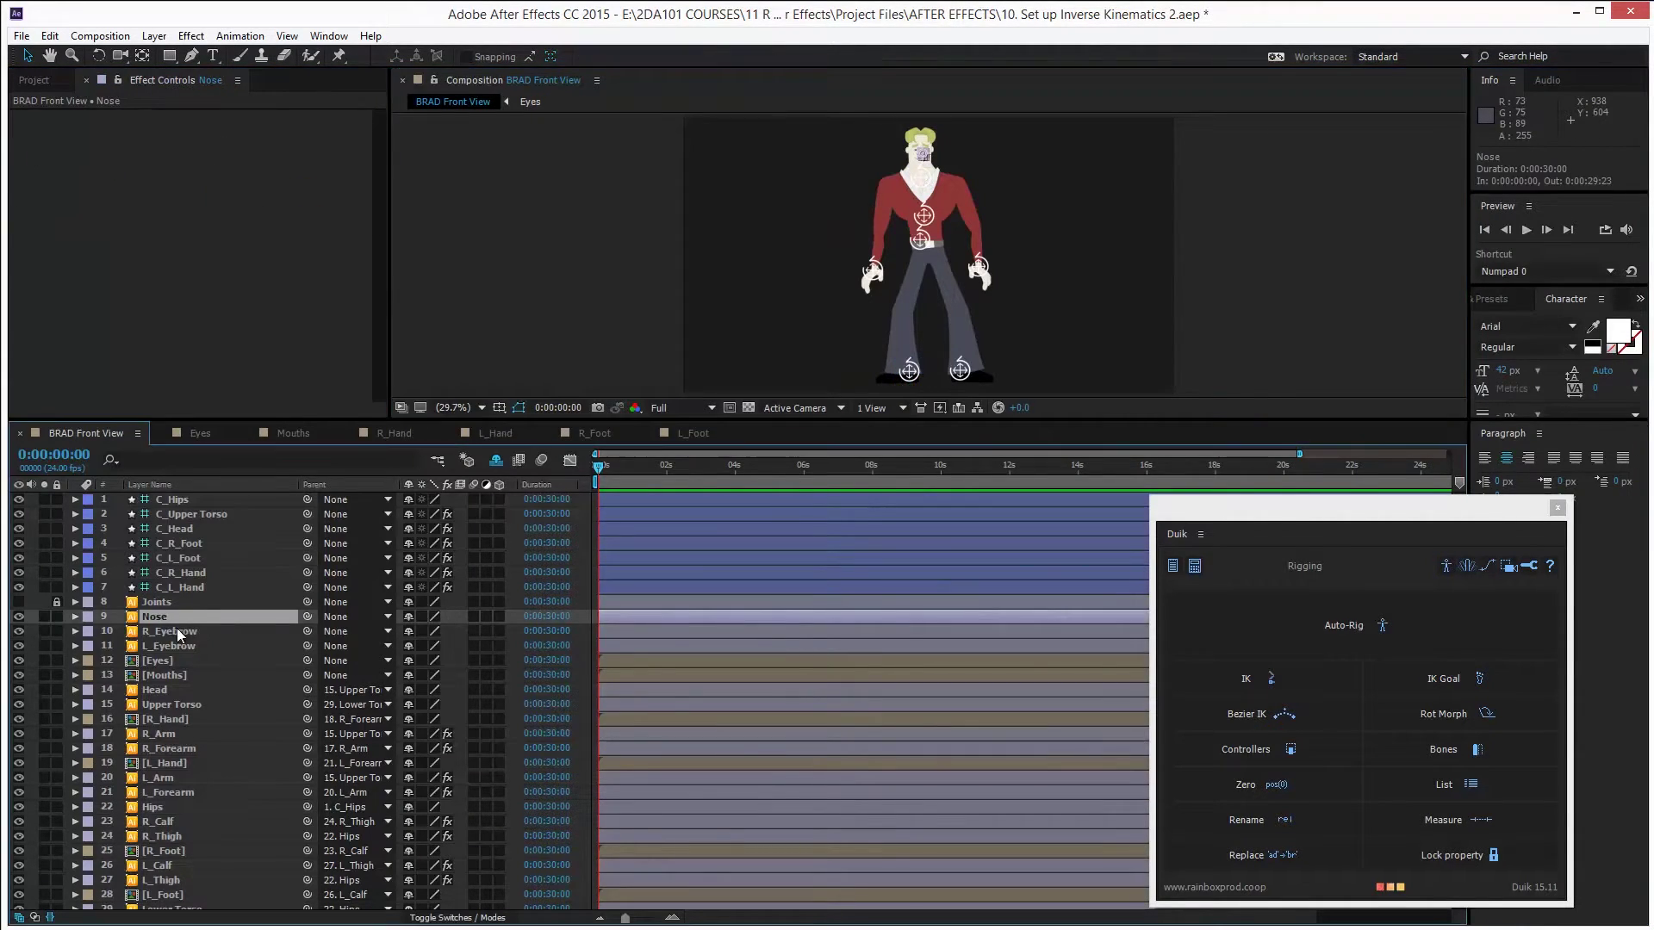
{"action": "left_click", "coordinate": [178, 673], "text": "shift"}
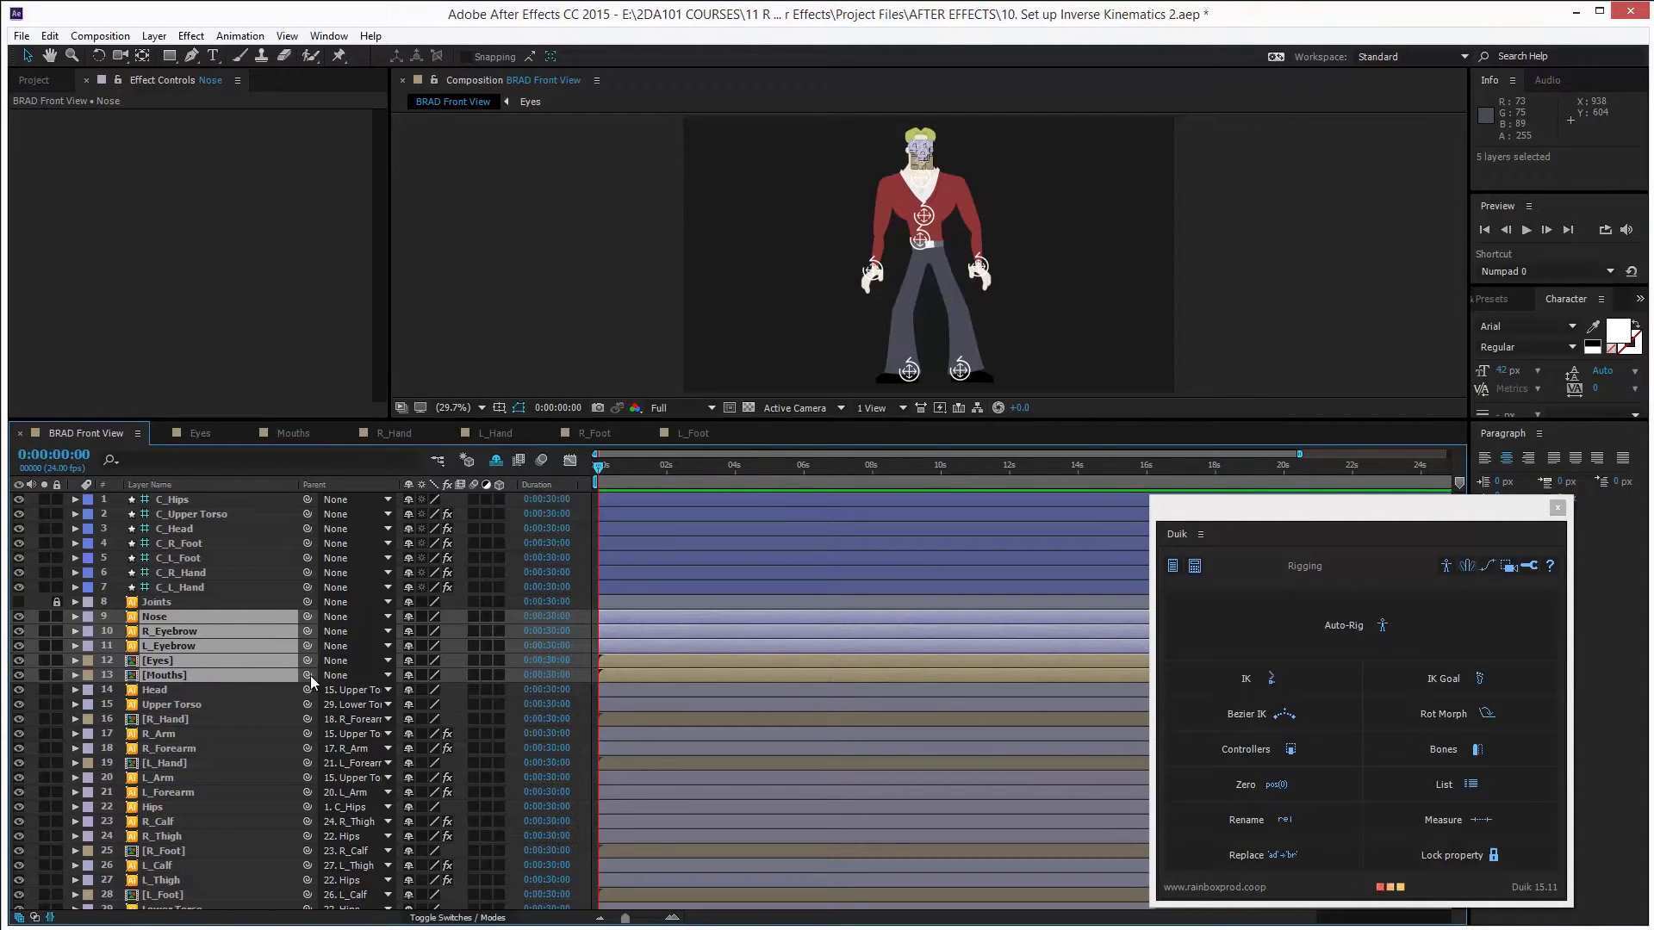
{"action": "left_click_drag", "start_coordinate": [308, 676], "coordinate": [229, 694]}
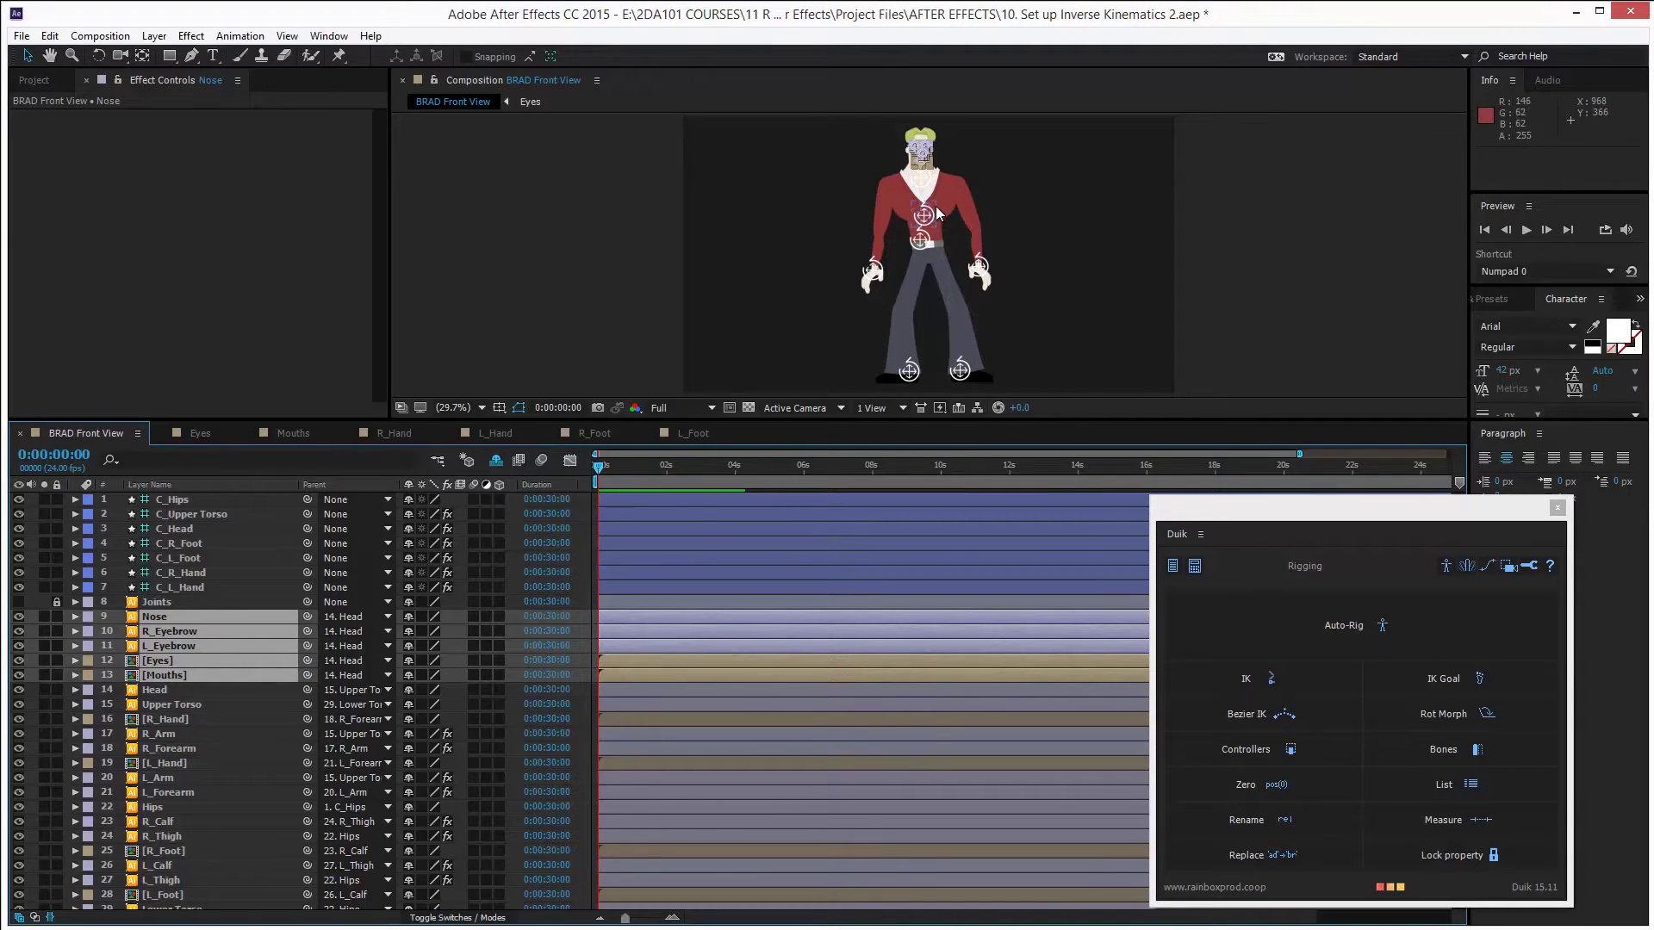
{"action": "key", "text": "grave"}
{"action": "scroll", "coordinate": [781, 236], "scroll_direction": "up", "scroll_amount": 8}
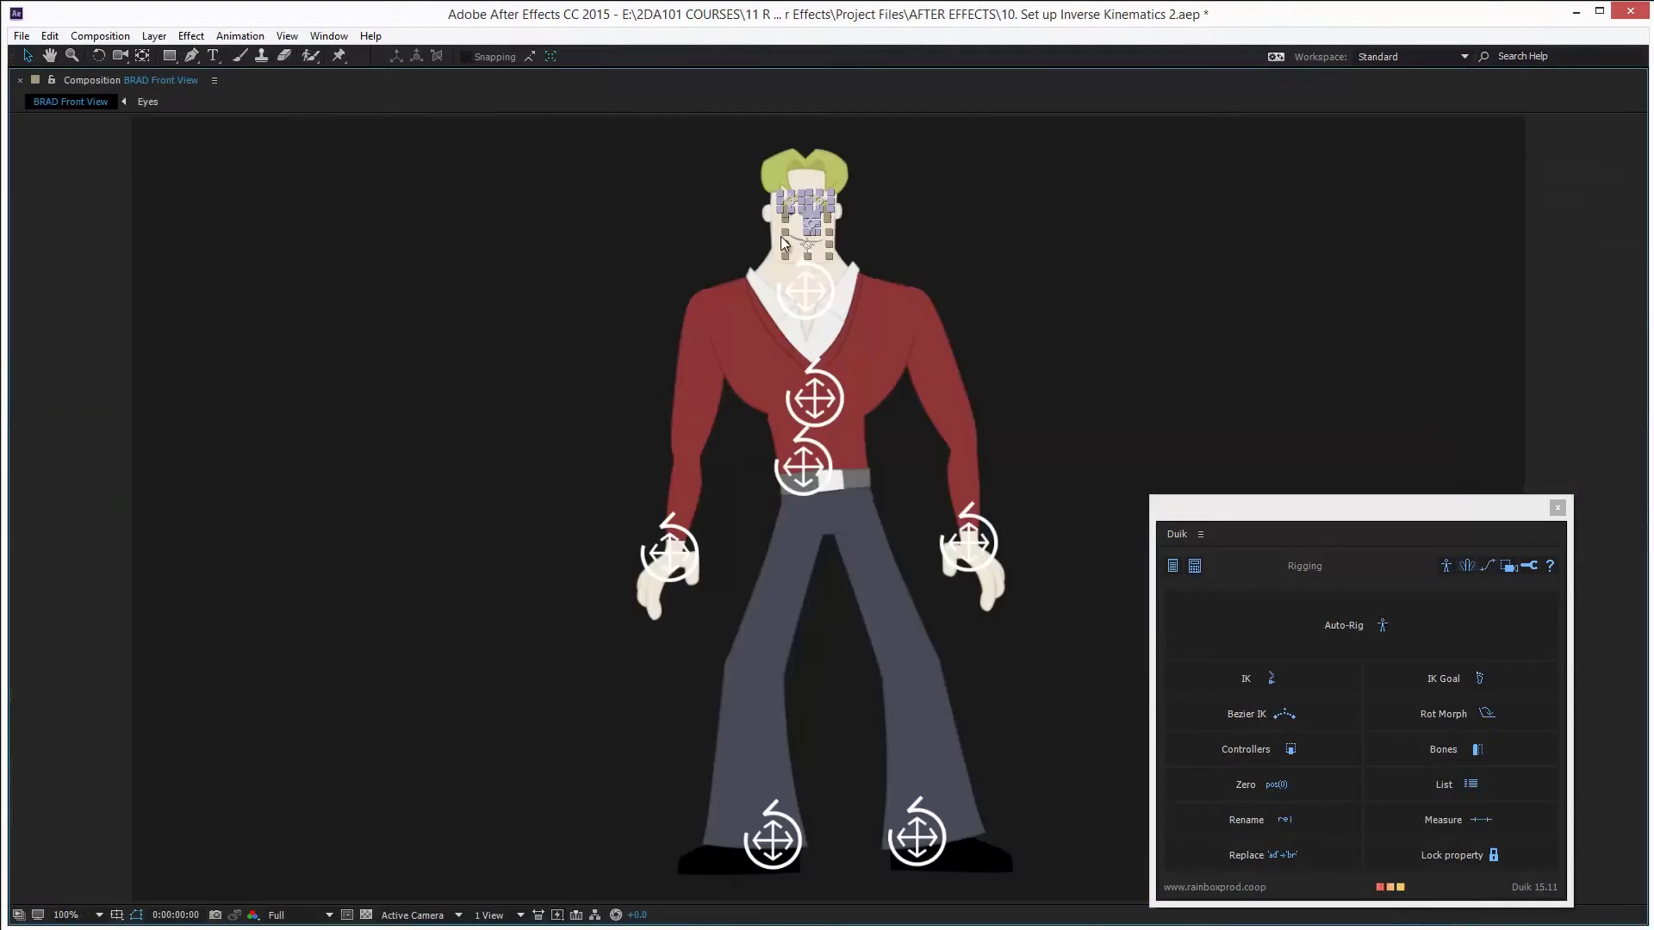
Zoom in to inspect the face, then fit the whole character in view
{"action": "left_click_drag", "start_coordinate": [818, 193], "coordinate": [646, 730]}
{"action": "left_click_drag", "start_coordinate": [654, 258], "coordinate": [591, 640]}
{"action": "left_click_drag", "start_coordinate": [595, 241], "coordinate": [587, 600]}
{"action": "mouse_move", "coordinate": [599, 373]}
{"action": "left_mouse_down"}
{"action": "mouse_move", "coordinate": [582, 426]}
{"action": "mouse_move", "coordinate": [605, 404]}
{"action": "left_mouse_up"}
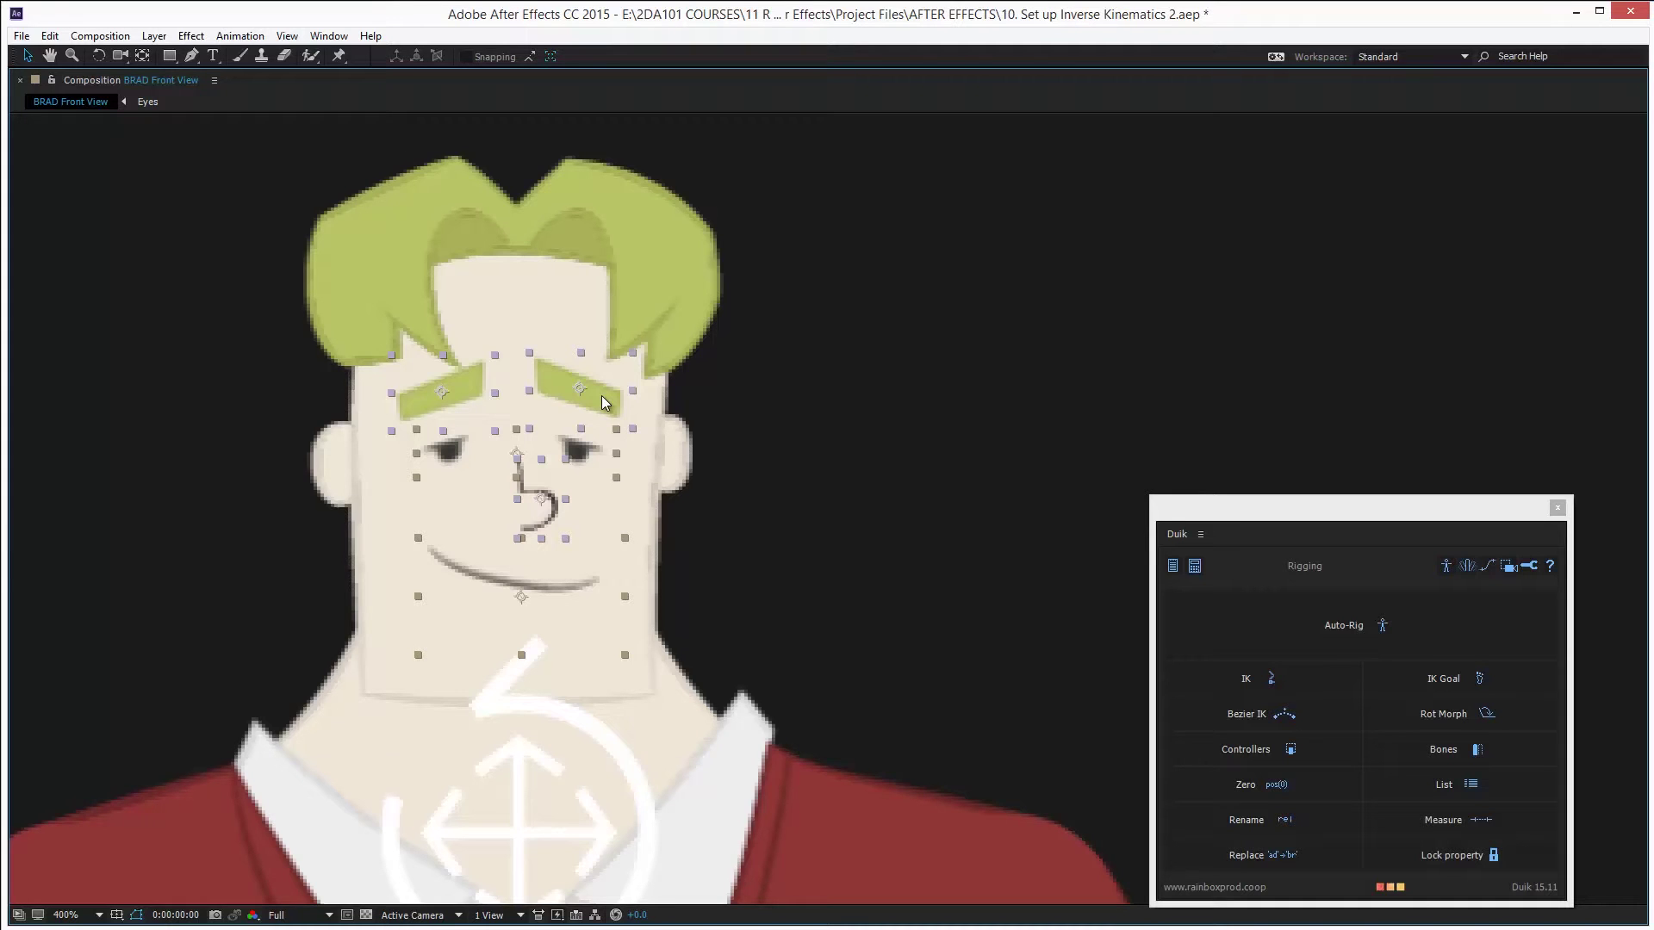
{"action": "key", "text": "slash"}
{"action": "key", "text": "shift+slash"}
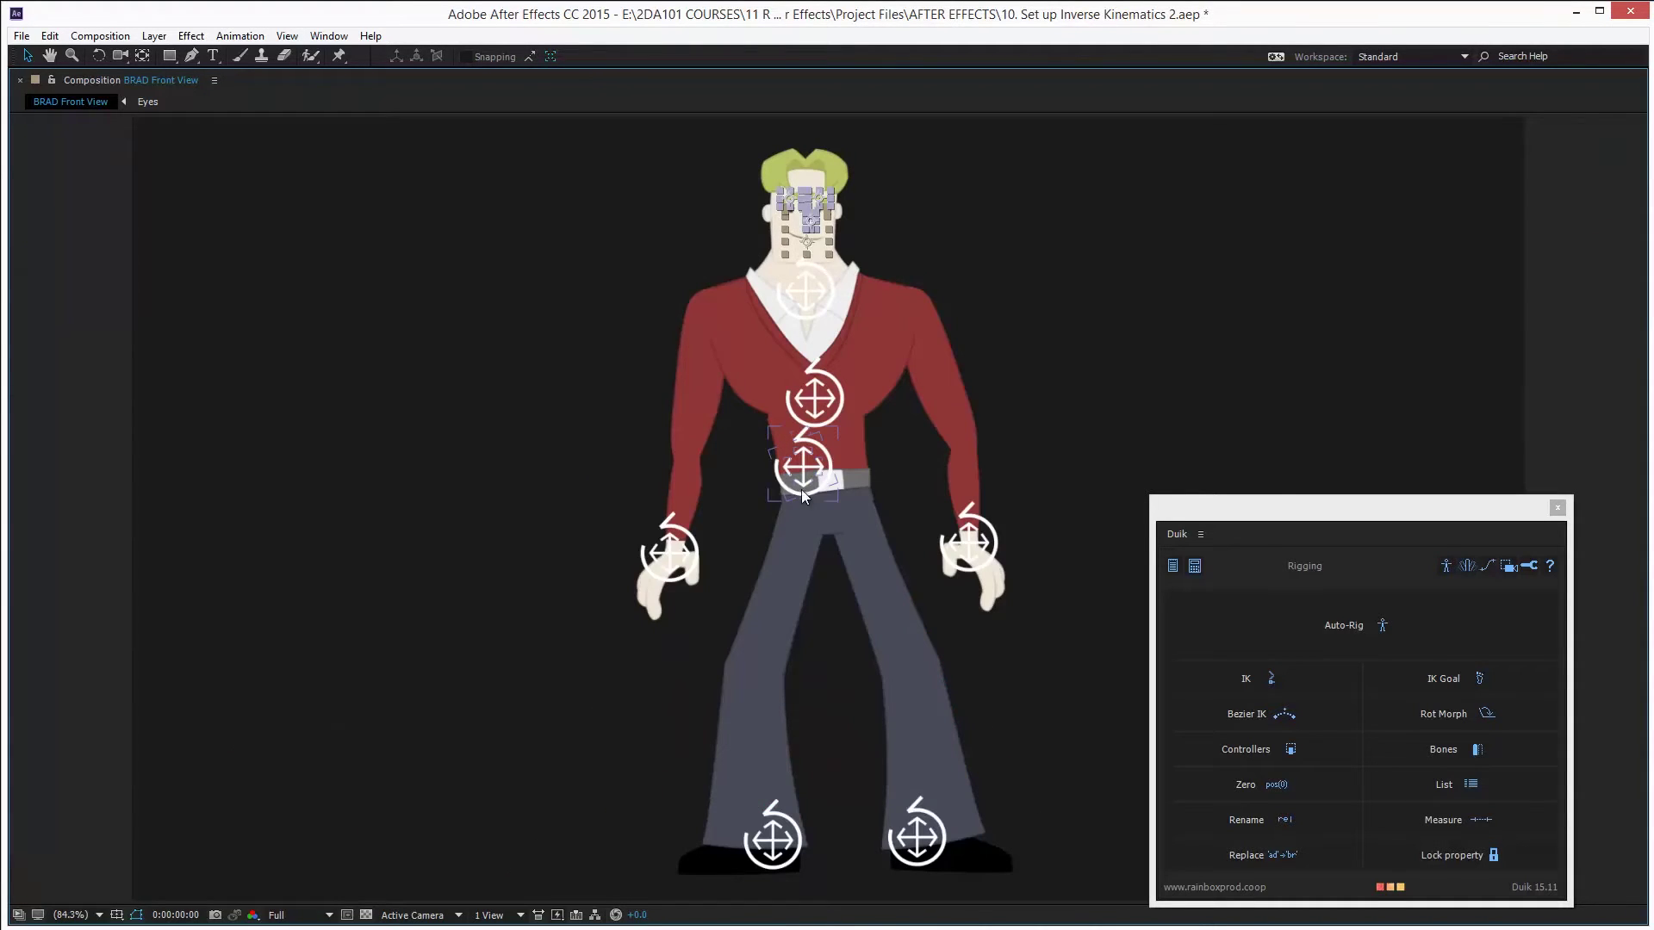
Pose the character with the hips, neck, chest and both hand controllers
{"action": "left_click", "coordinate": [1008, 340]}
{"action": "left_click_drag", "start_coordinate": [815, 472], "coordinate": [837, 477]}
{"action": "mouse_move", "coordinate": [810, 299]}
{"action": "left_mouse_down"}
{"action": "mouse_move", "coordinate": [786, 297]}
{"action": "mouse_move", "coordinate": [815, 289]}
{"action": "left_mouse_up"}
{"action": "left_click_drag", "start_coordinate": [677, 560], "coordinate": [681, 550]}
{"action": "mouse_move", "coordinate": [999, 556]}
{"action": "left_mouse_down"}
{"action": "mouse_move", "coordinate": [1001, 534]}
{"action": "mouse_move", "coordinate": [1007, 547]}
{"action": "left_mouse_up"}
{"action": "left_click_drag", "start_coordinate": [832, 394], "coordinate": [844, 390]}
{"action": "left_click_drag", "start_coordinate": [819, 297], "coordinate": [834, 296]}
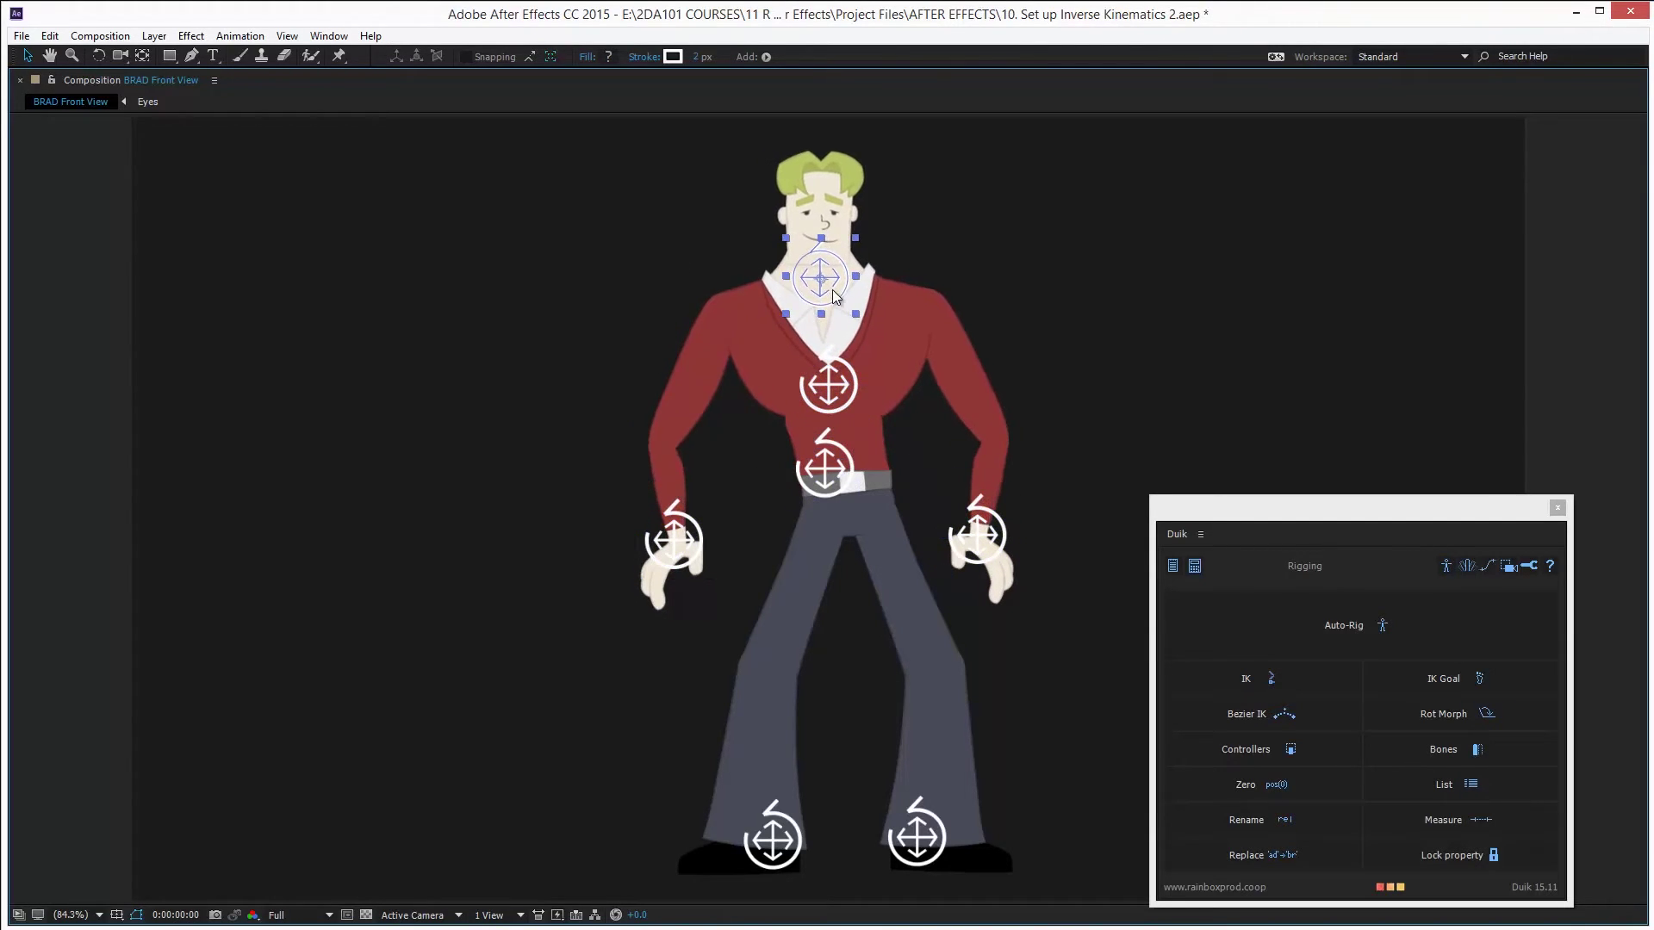